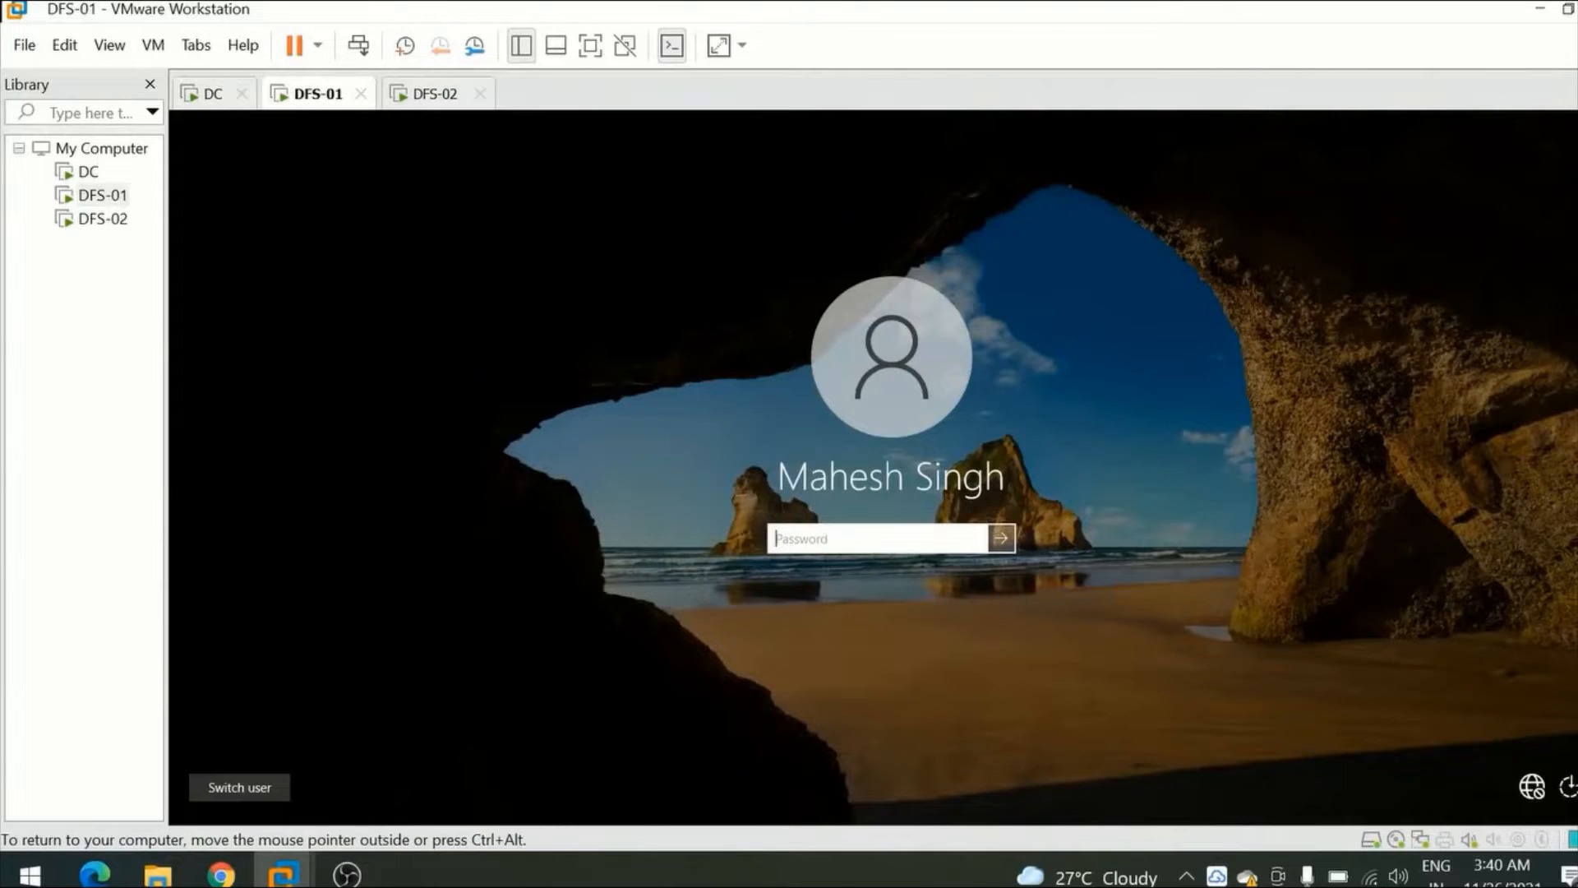
Sign in to the DFS-01 server by entering the account password.
text(•••••••)
key(Return)
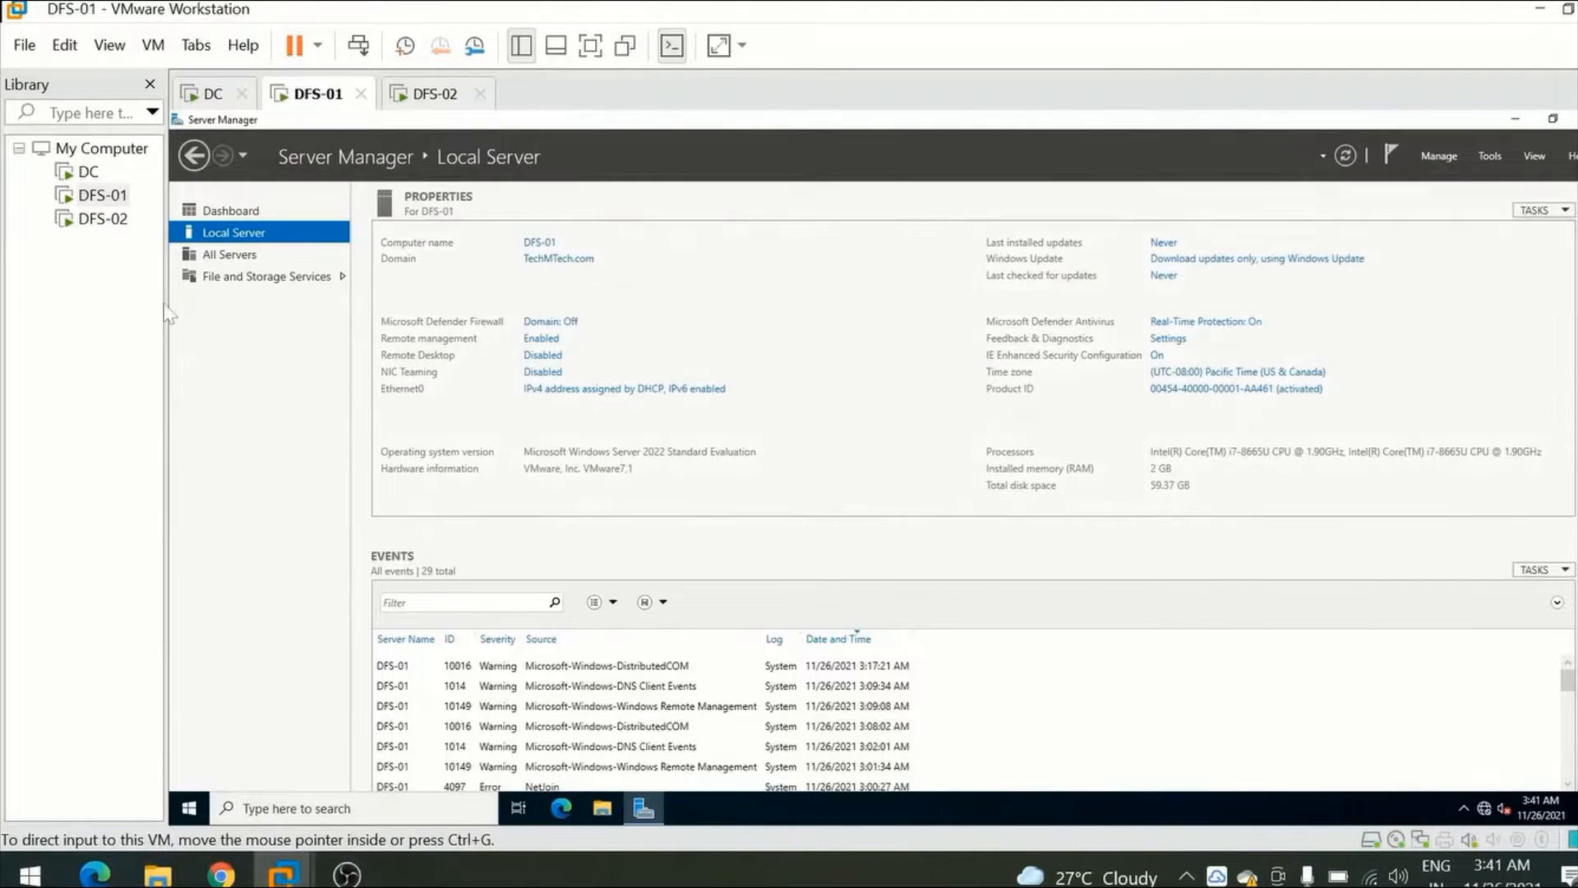
Check the domain in DFS-01's local server properties and view the Ethernet0 connection details for its IPv4 address.
click(562, 260)
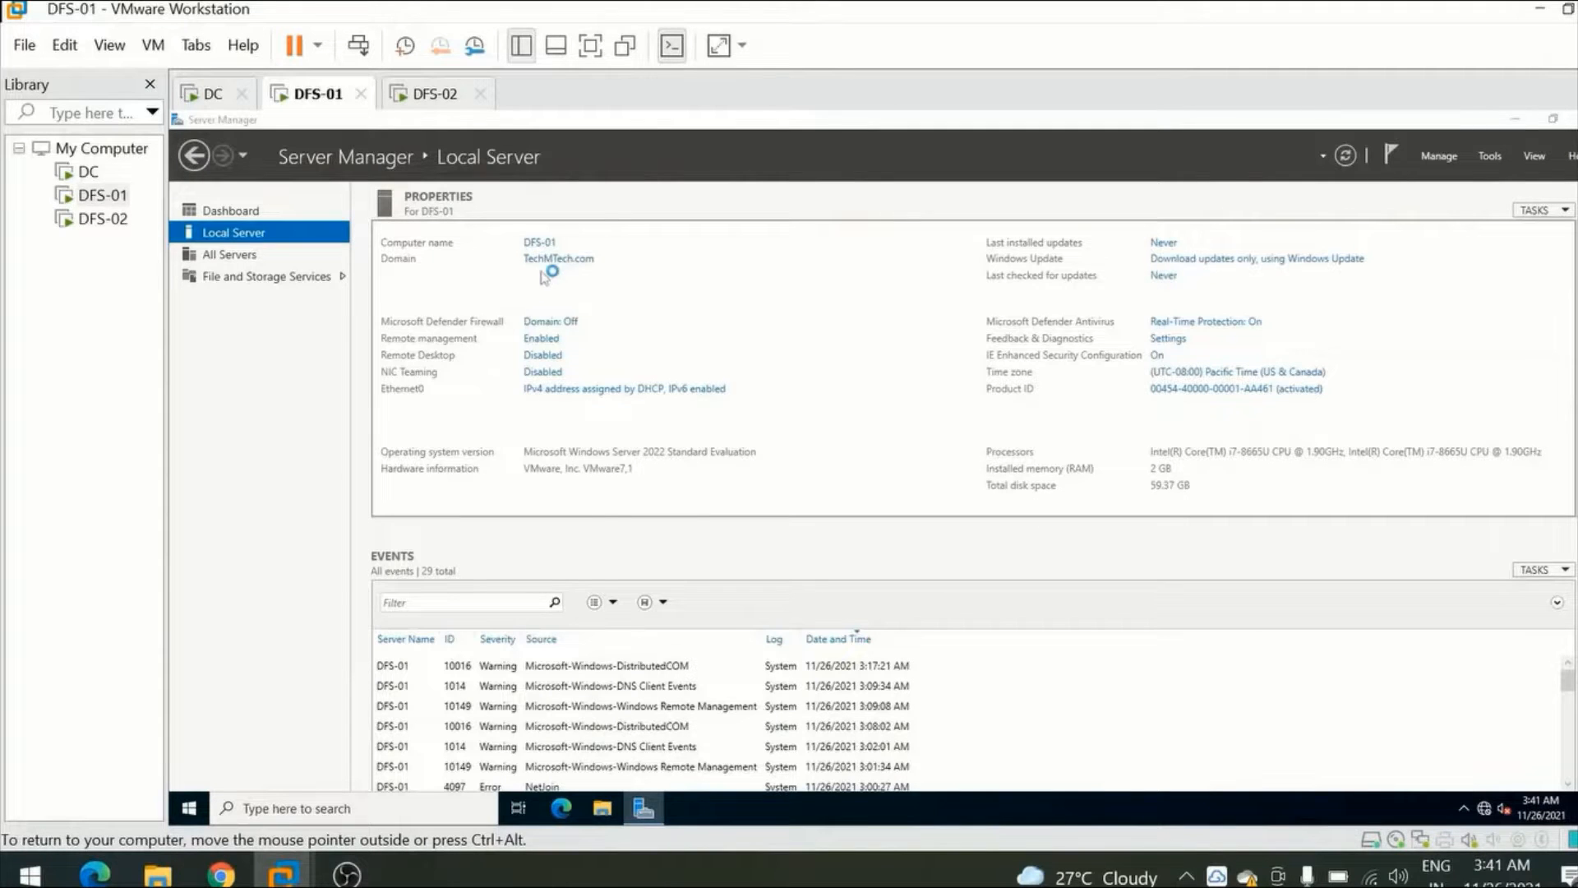
click(589, 209)
click(591, 395)
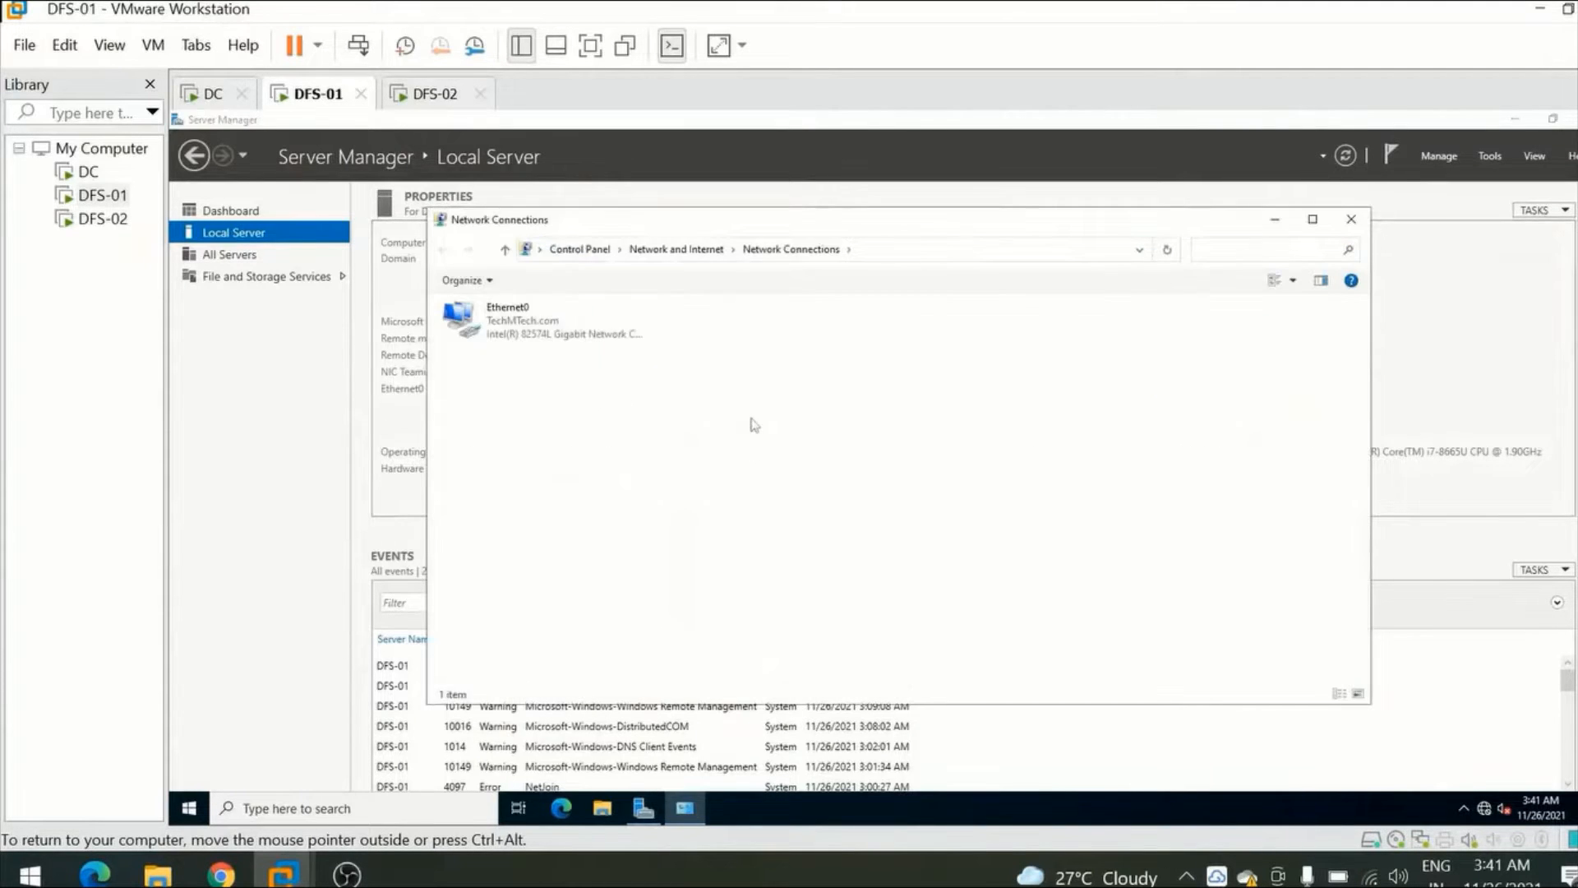
click(504, 334)
double_click(504, 334)
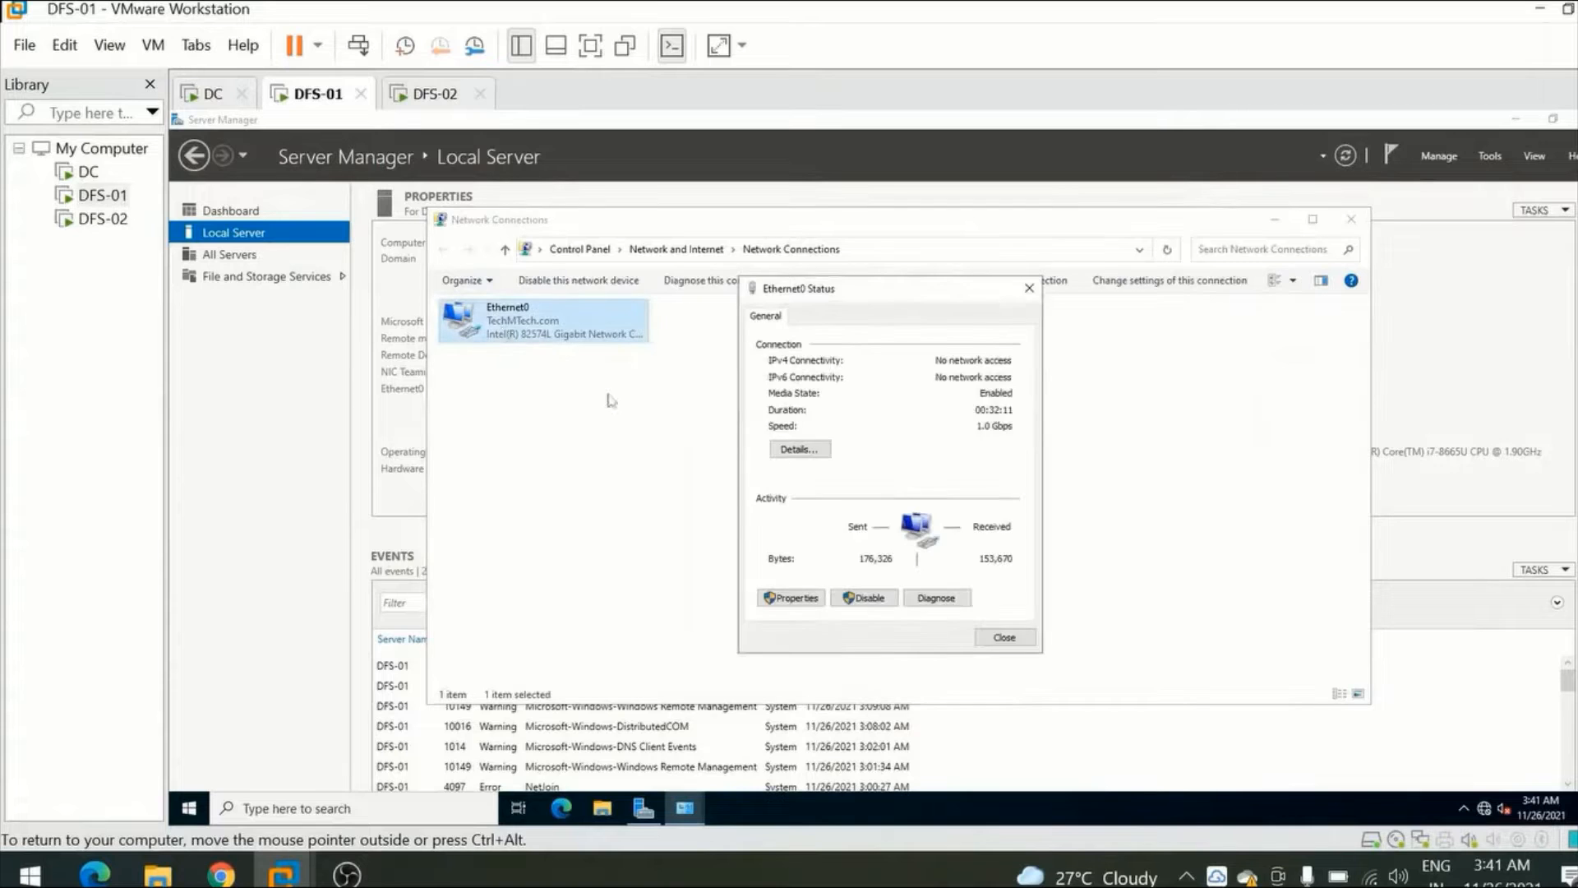
click(805, 451)
click(896, 439)
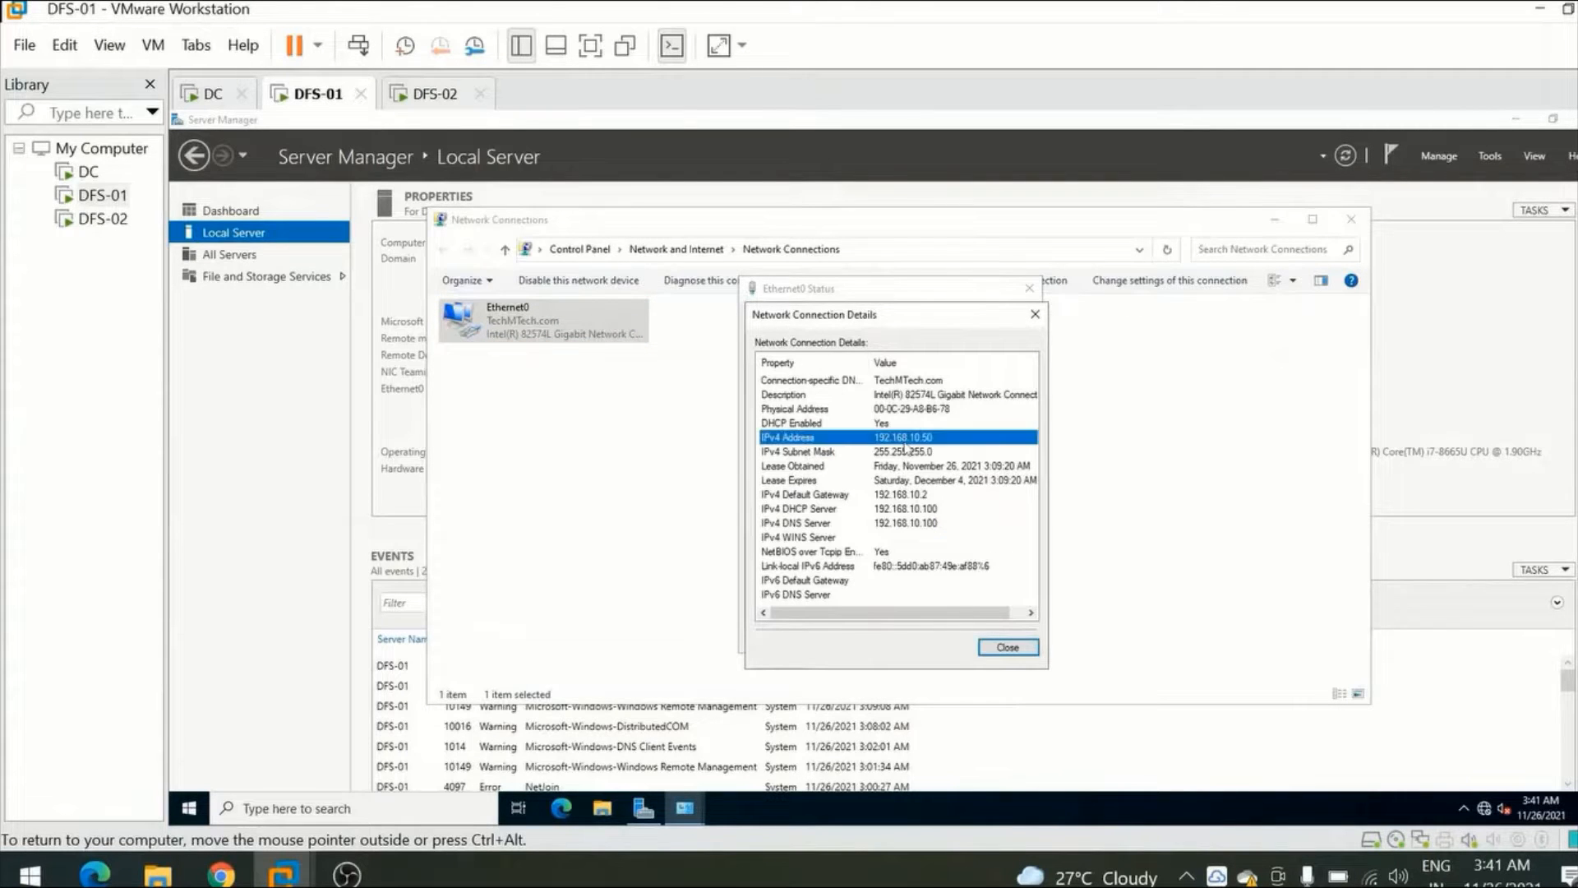
Switch to the DFS-02 virtual machine, unlock it and sign in with the account password.
click(429, 95)
click(556, 429)
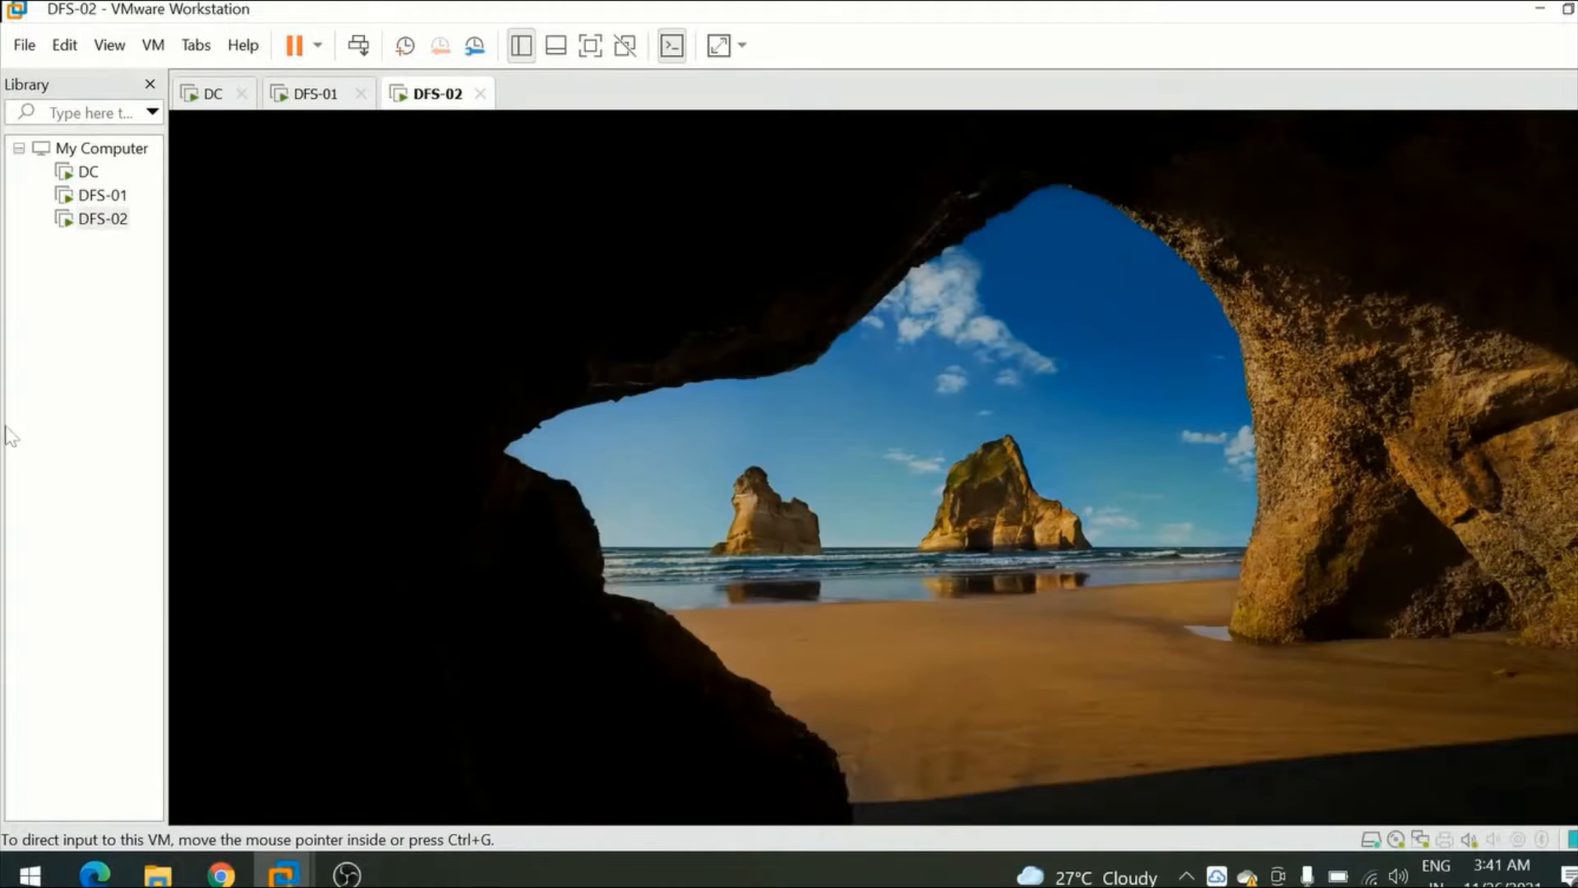
click(358, 47)
click(839, 547)
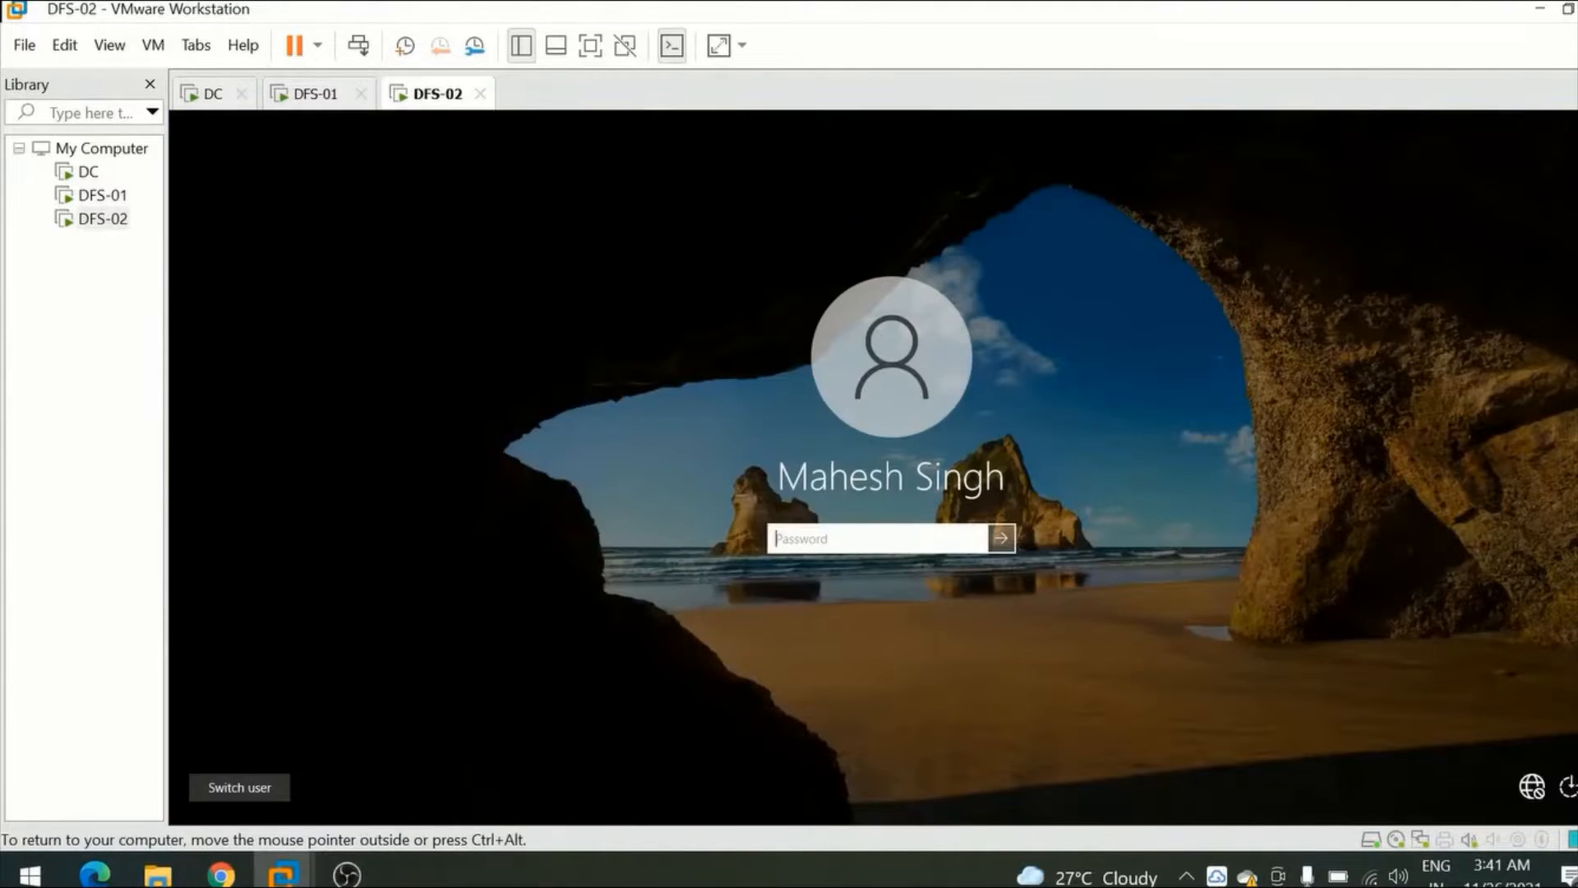
text(P)
key(Return)
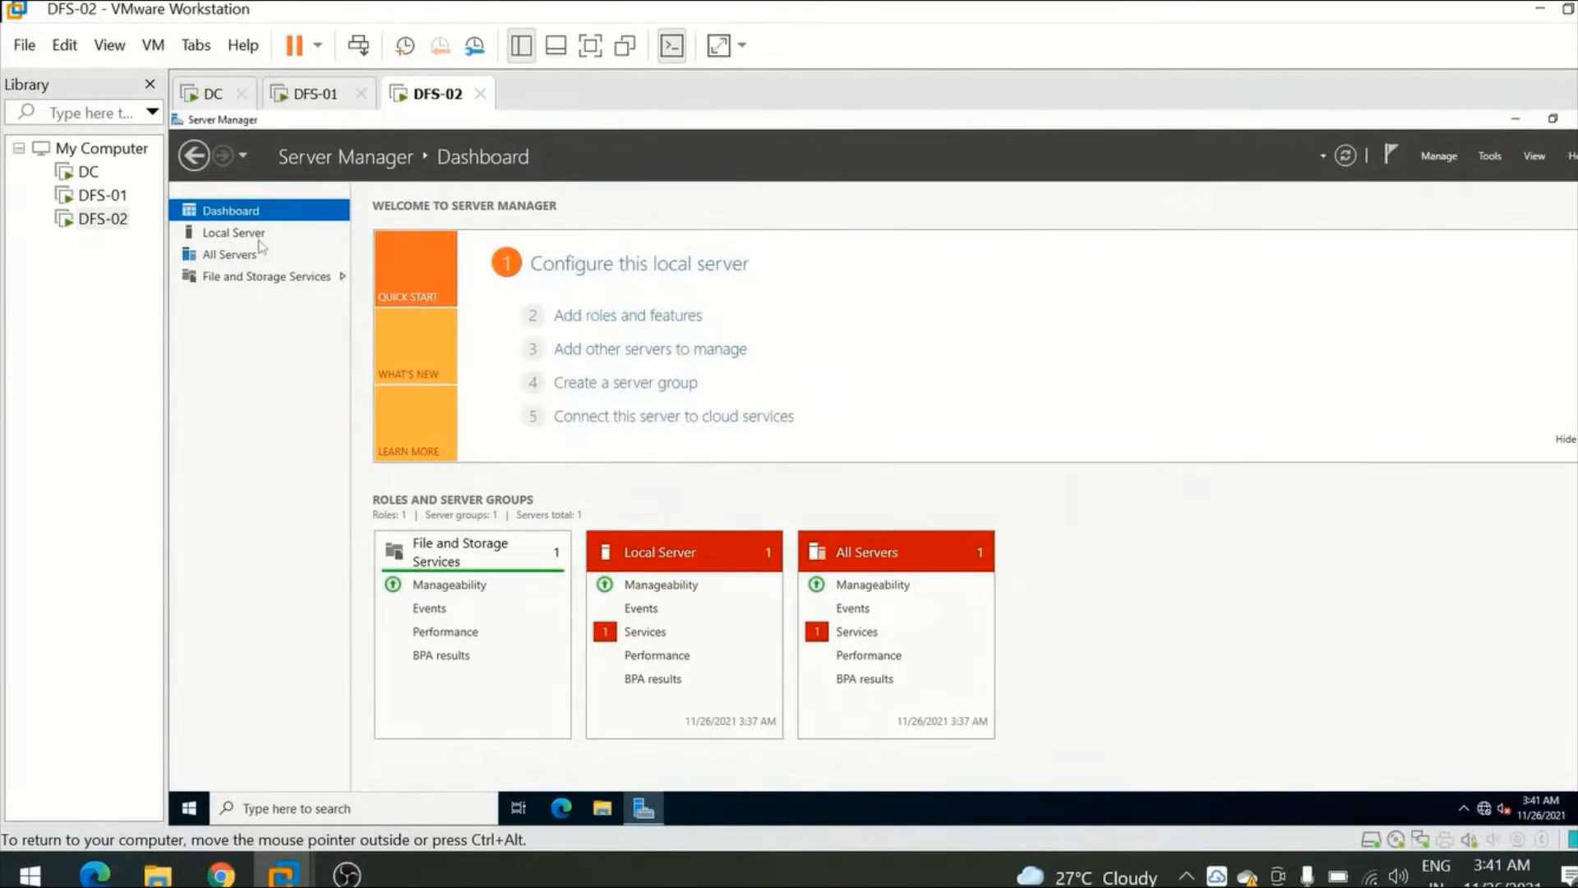
View DFS-02's local server properties and Ethernet0 IPv4 address, and close the connection details and status dialogs.
click(233, 234)
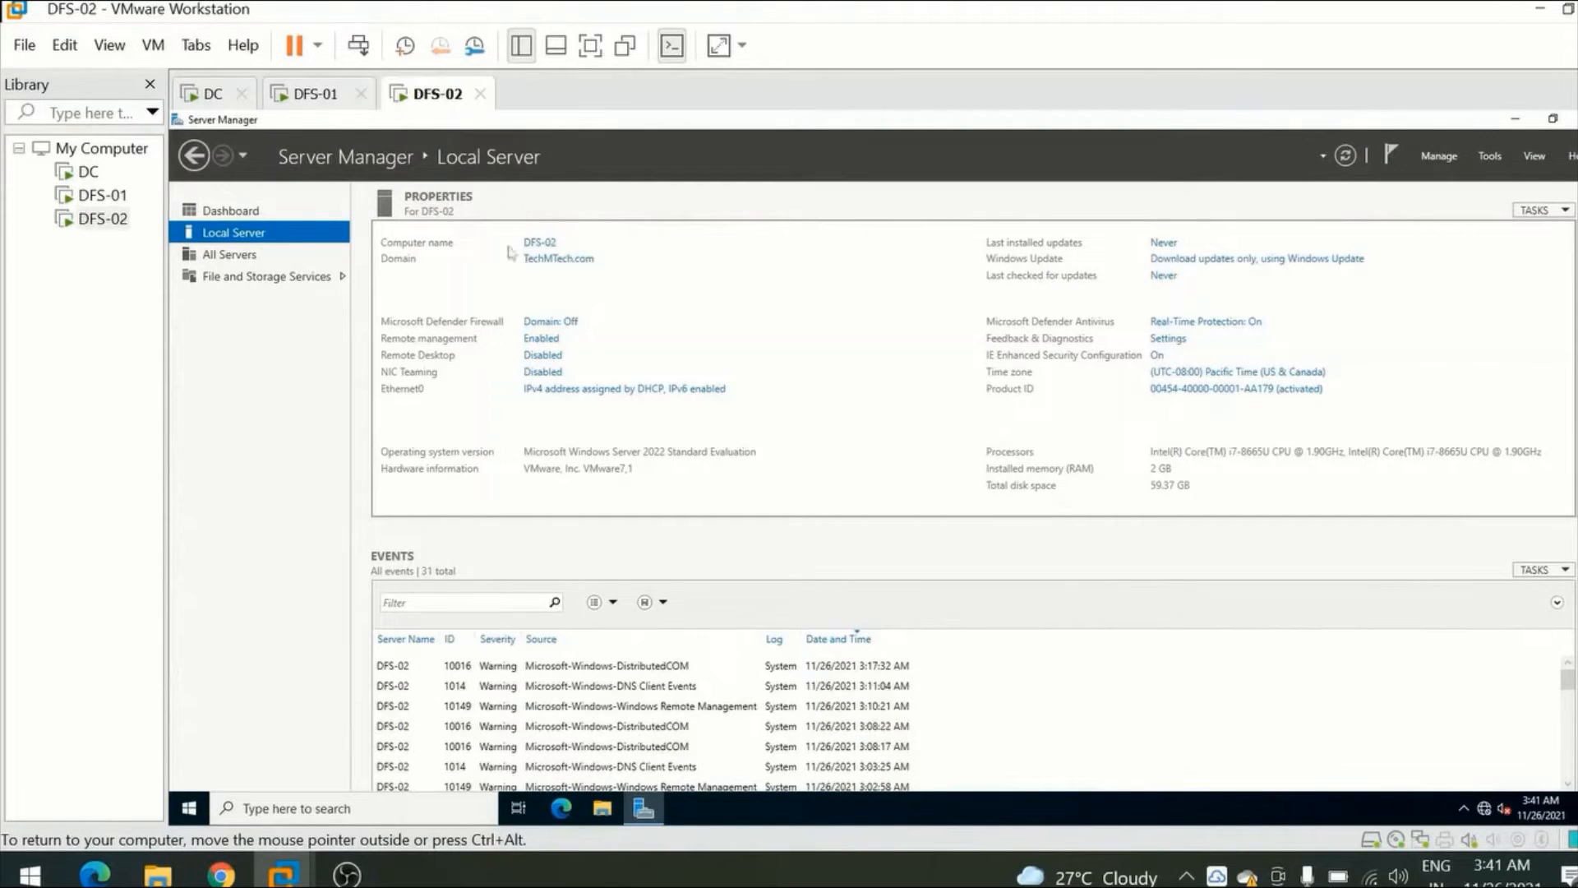
click(603, 392)
double_click(506, 329)
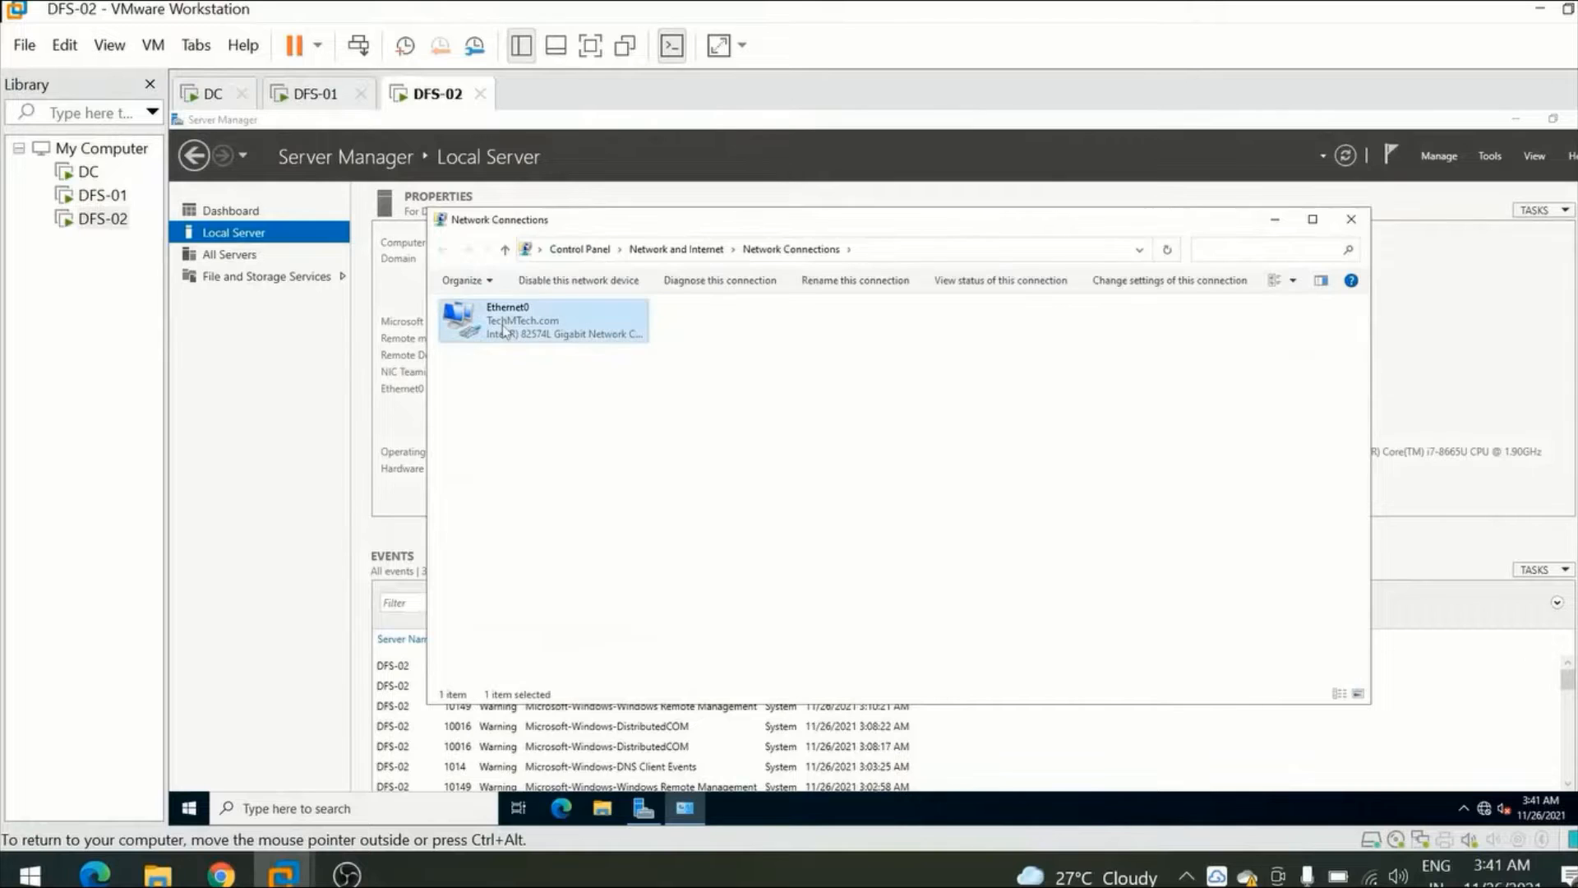
click(795, 450)
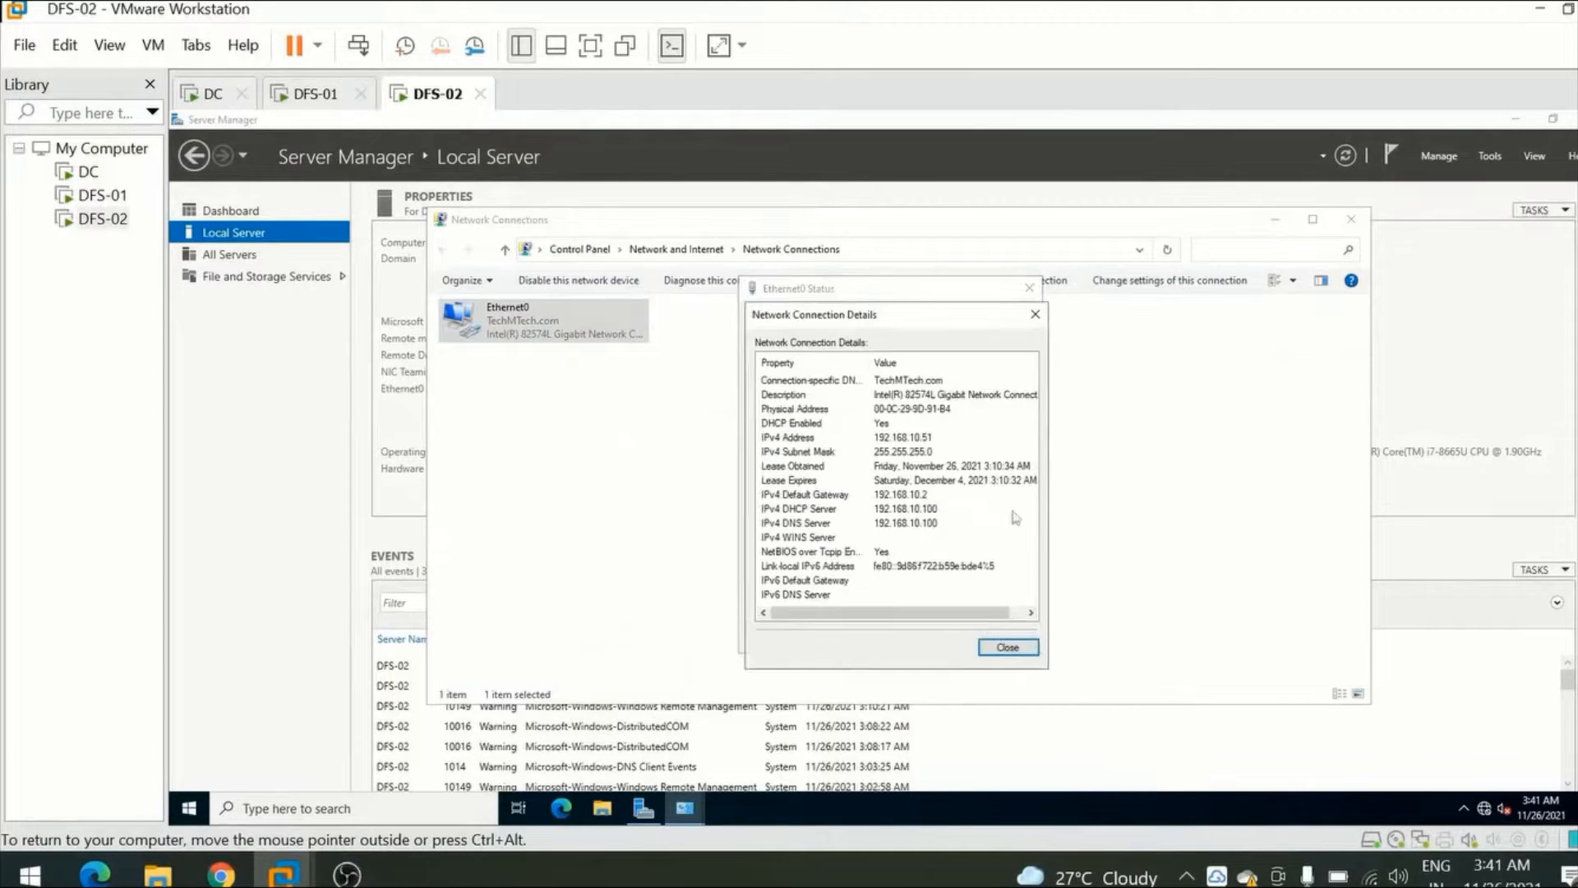
click(910, 437)
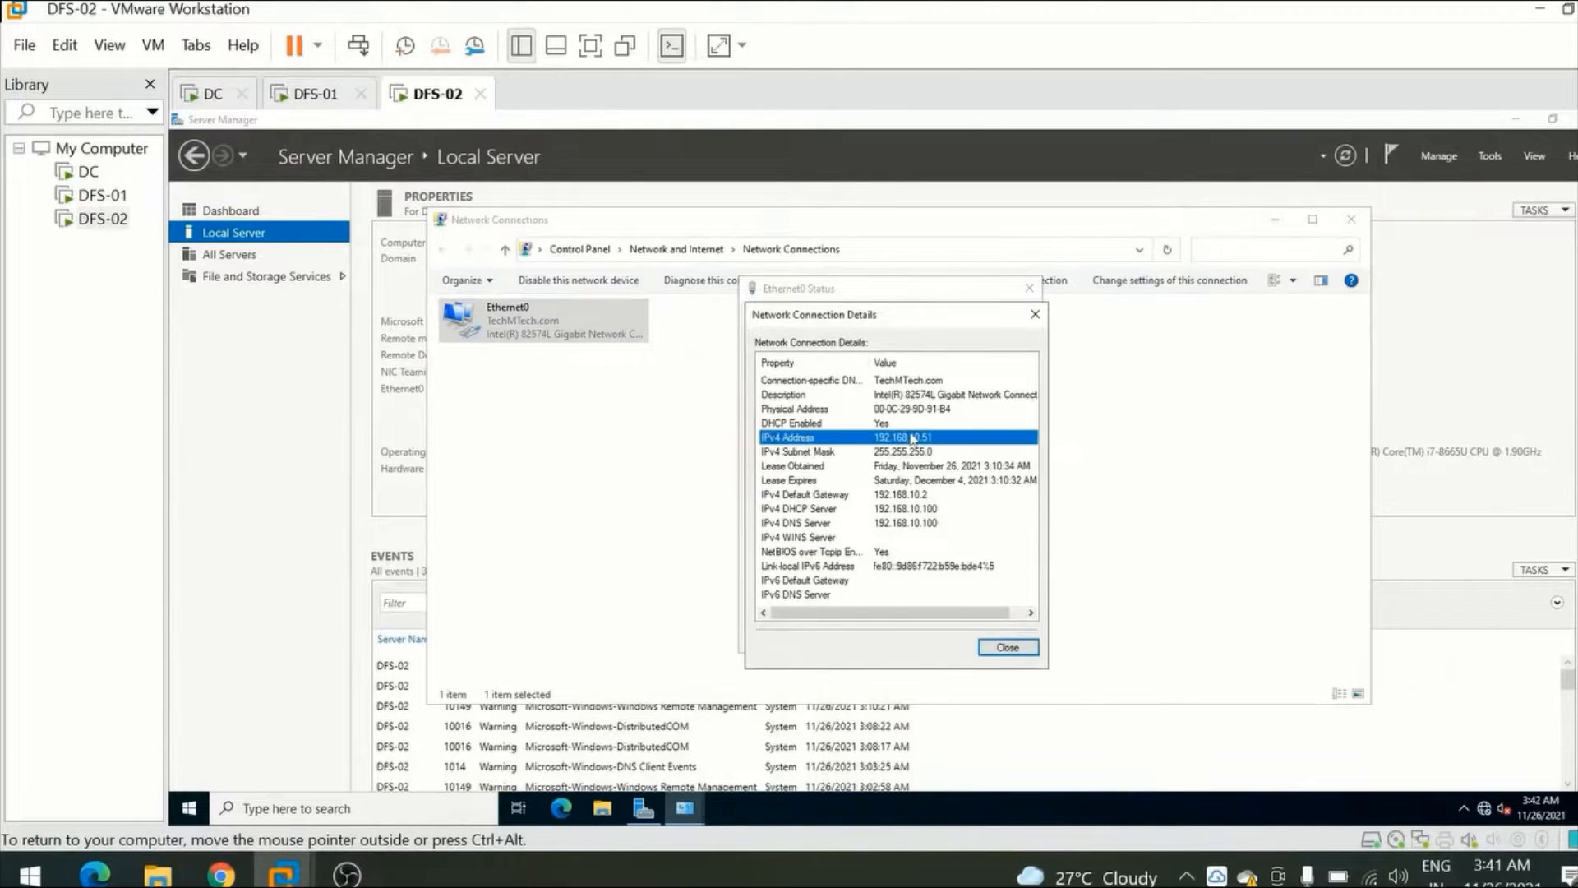
click(1007, 648)
click(1004, 639)
click(774, 426)
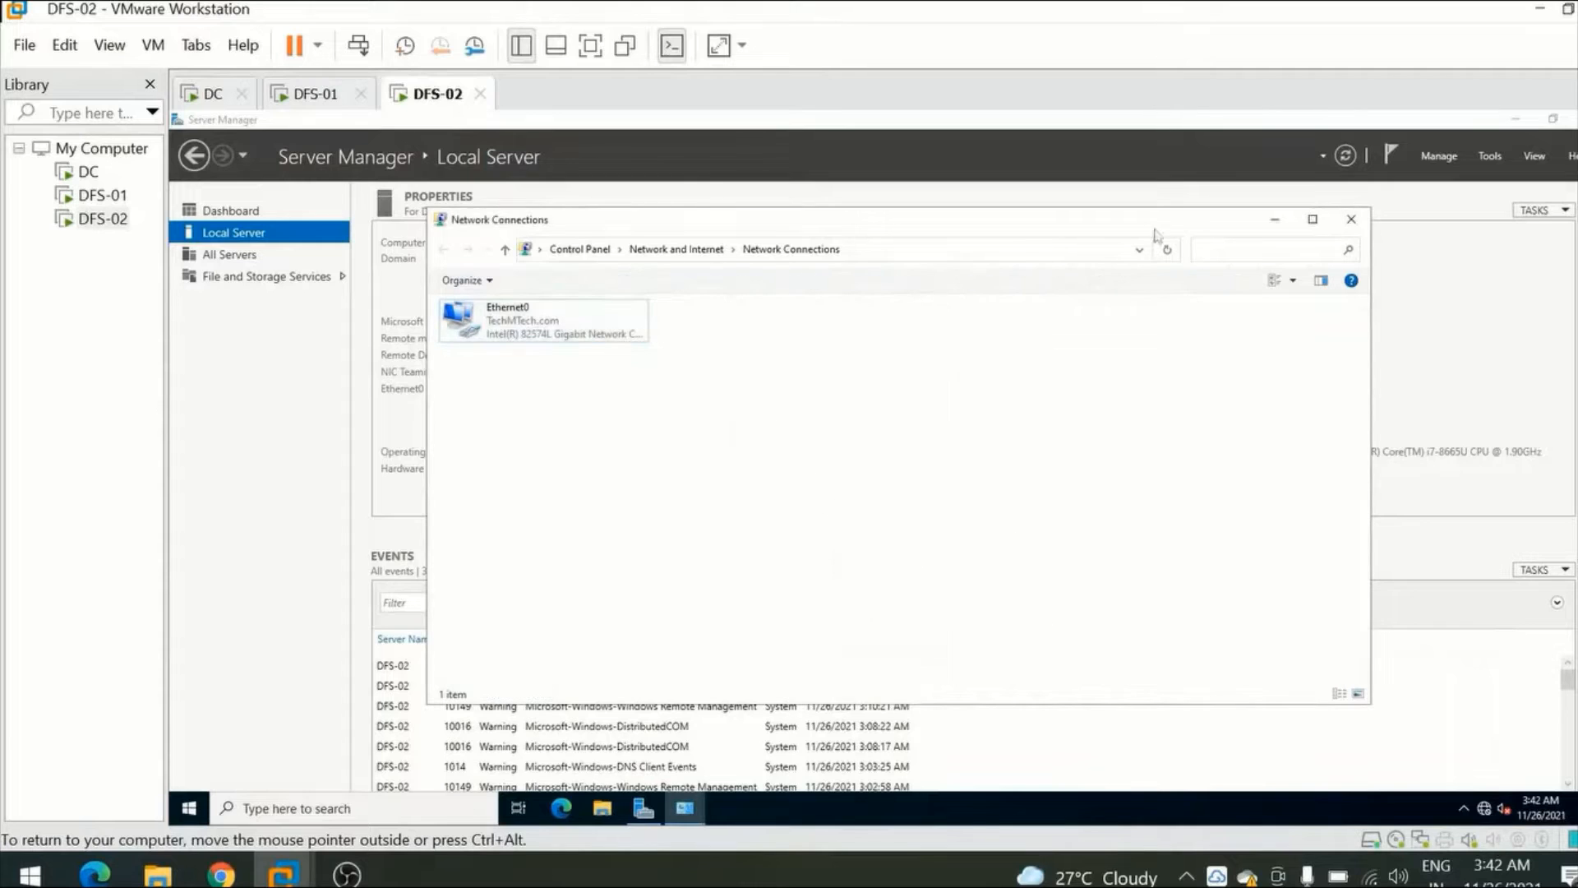
Return to DFS-01 and close its Ethernet0 details, status dialog and Network Connections window.
click(297, 100)
click(1006, 647)
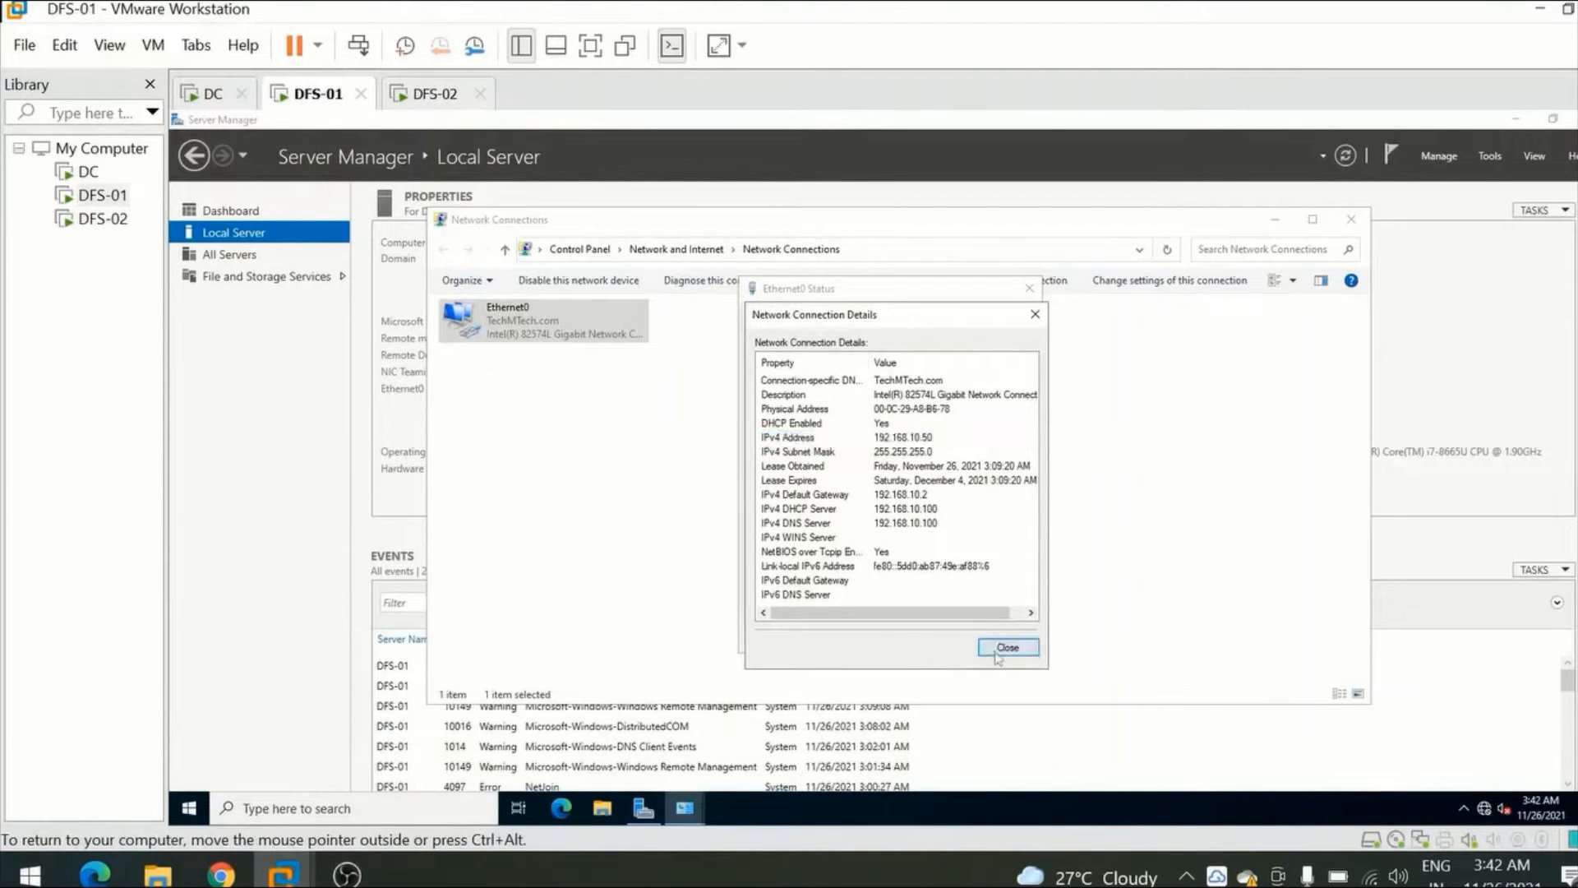
click(1005, 638)
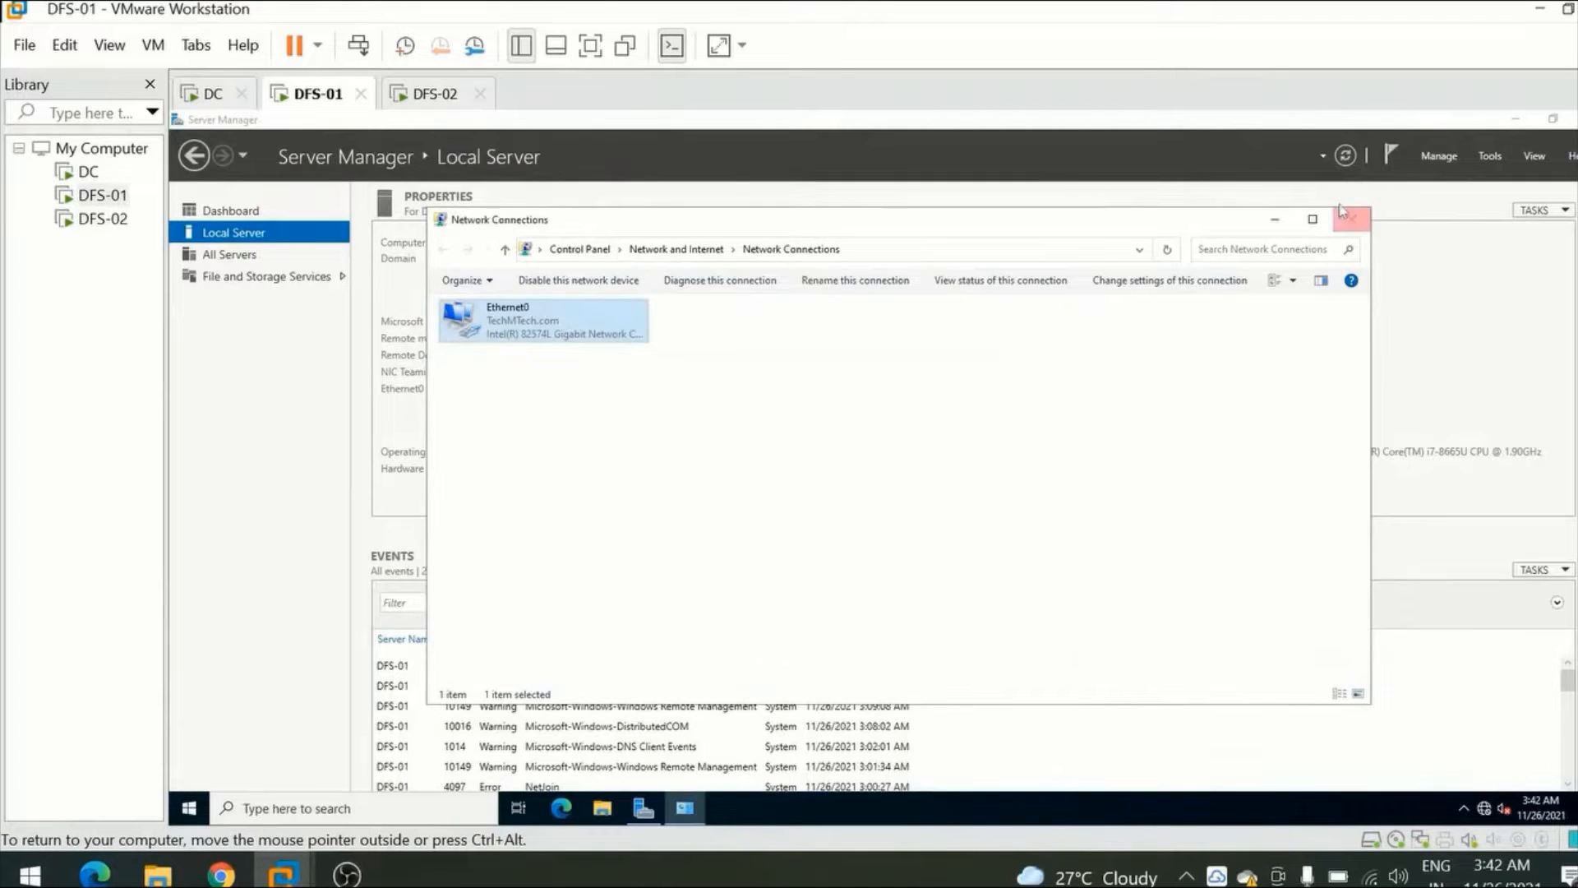
click(1351, 219)
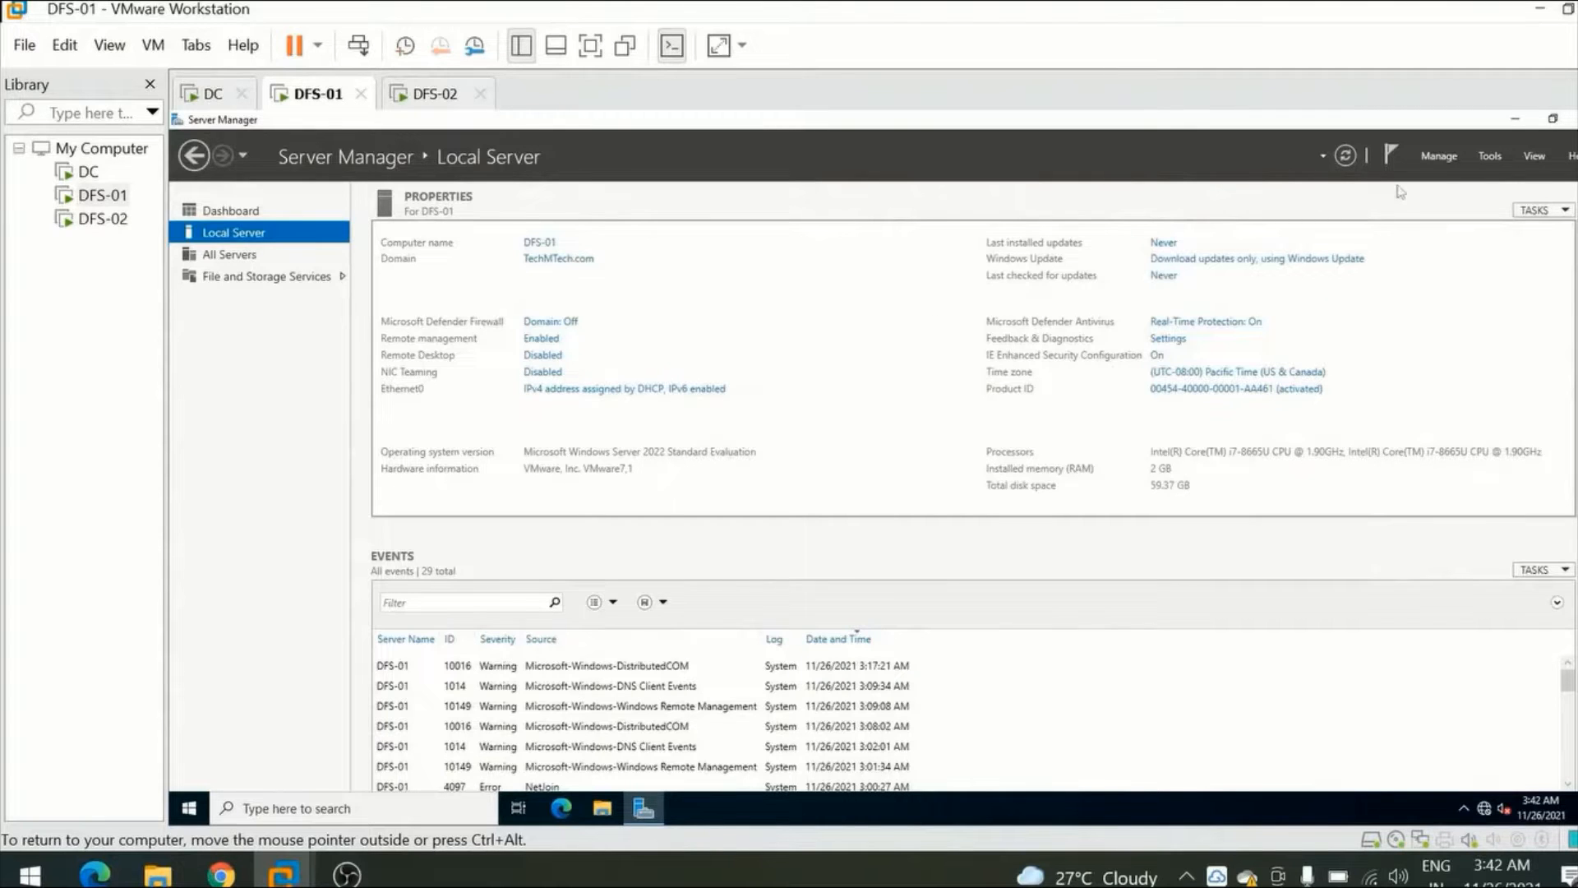
Start adding roles and features on DFS-01, using role-based or feature-based installation with DFS-01.TechMTech.com as the destination server.
click(1442, 160)
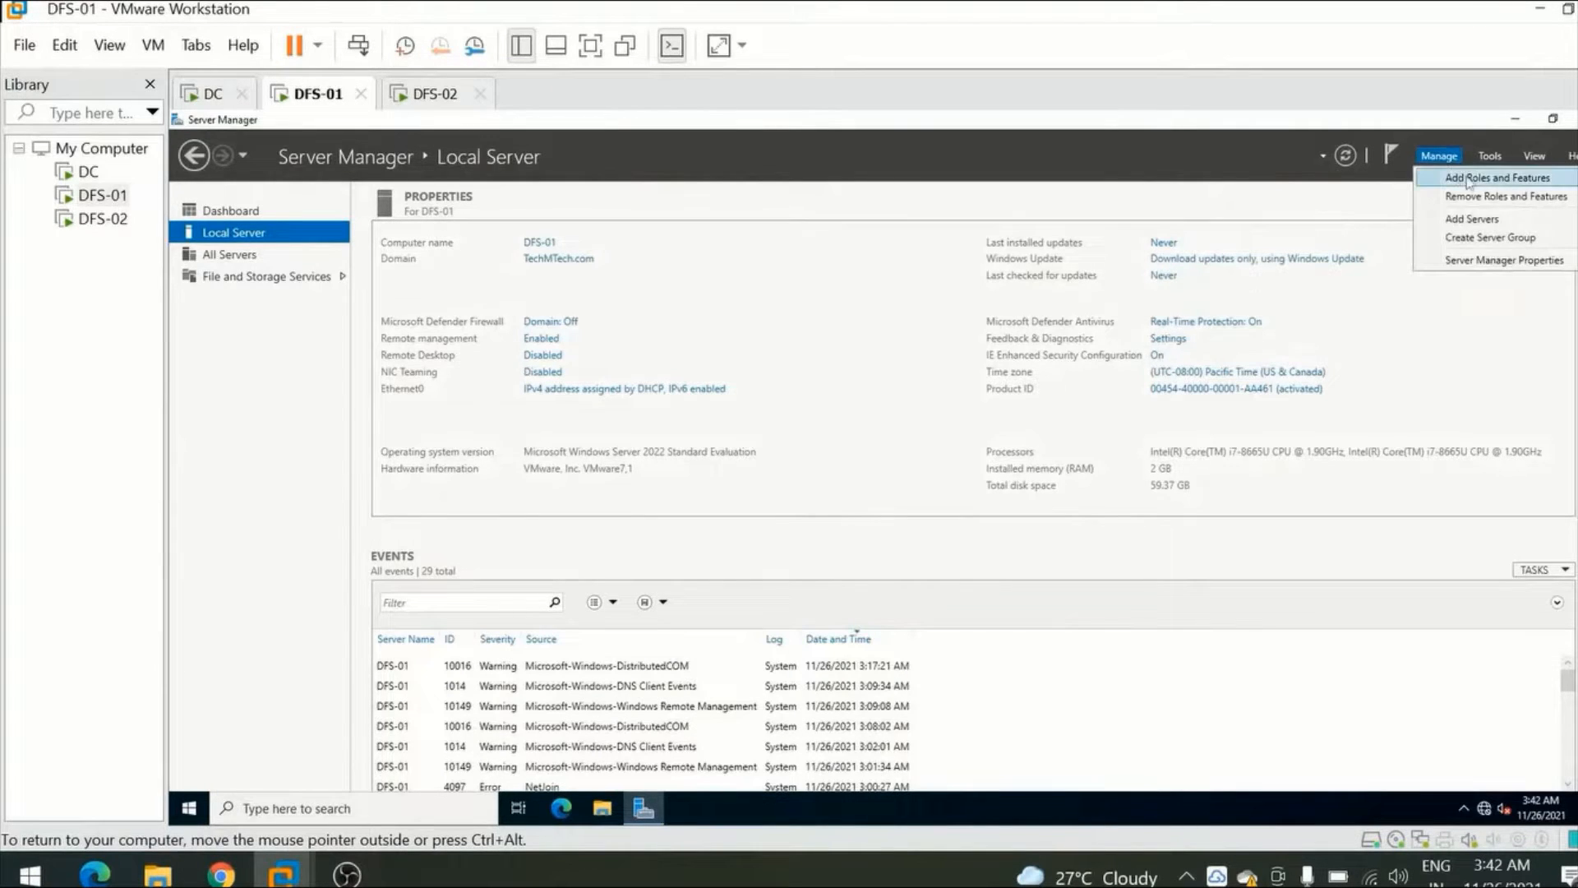
click(1492, 178)
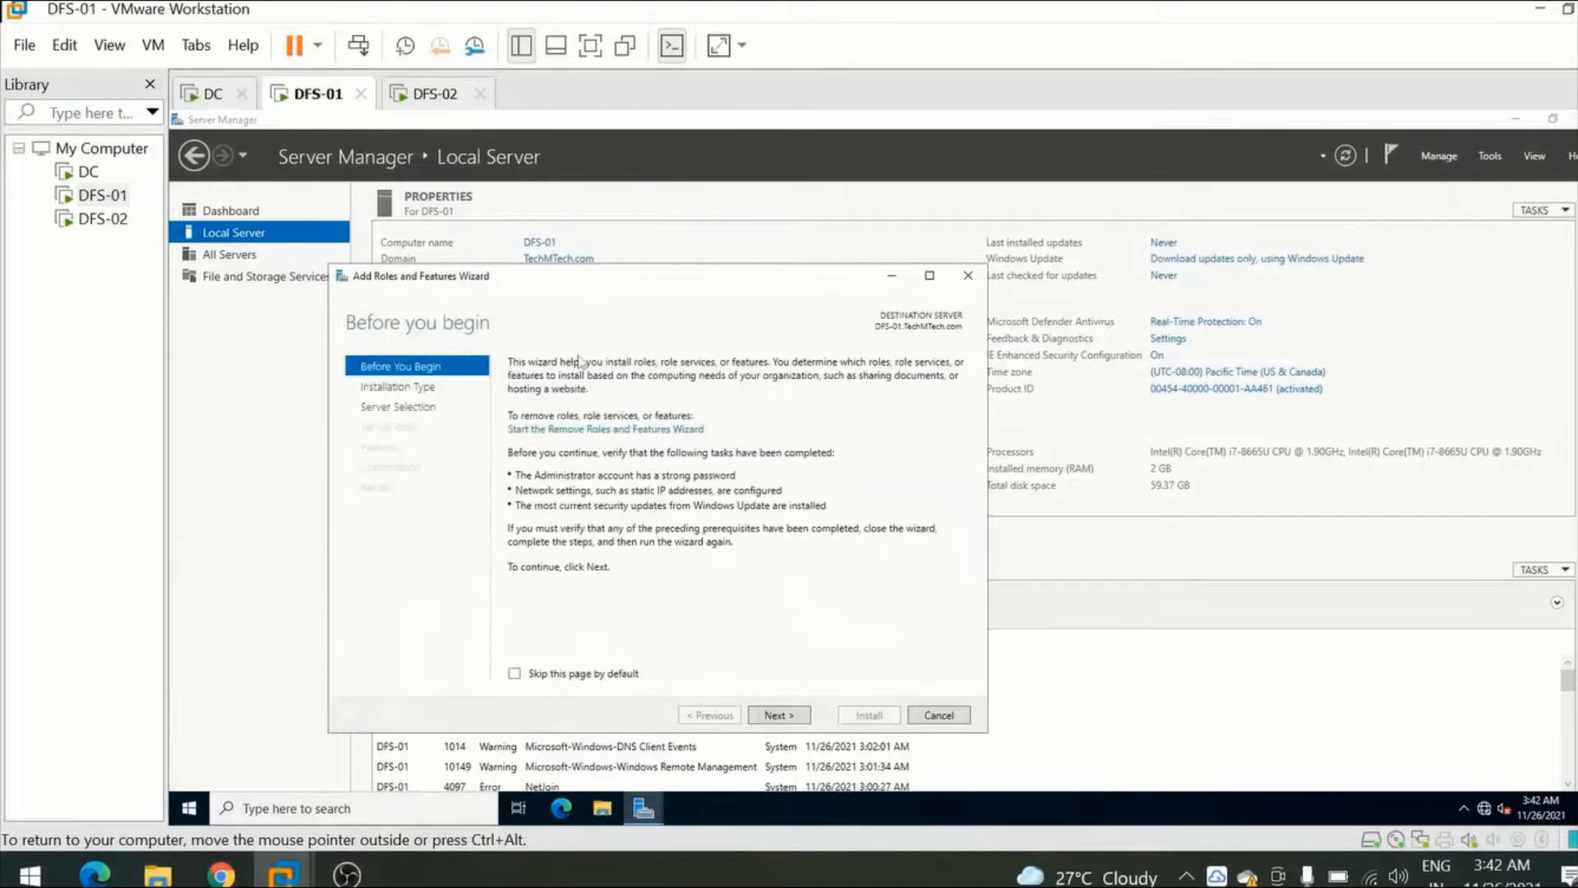
click(779, 715)
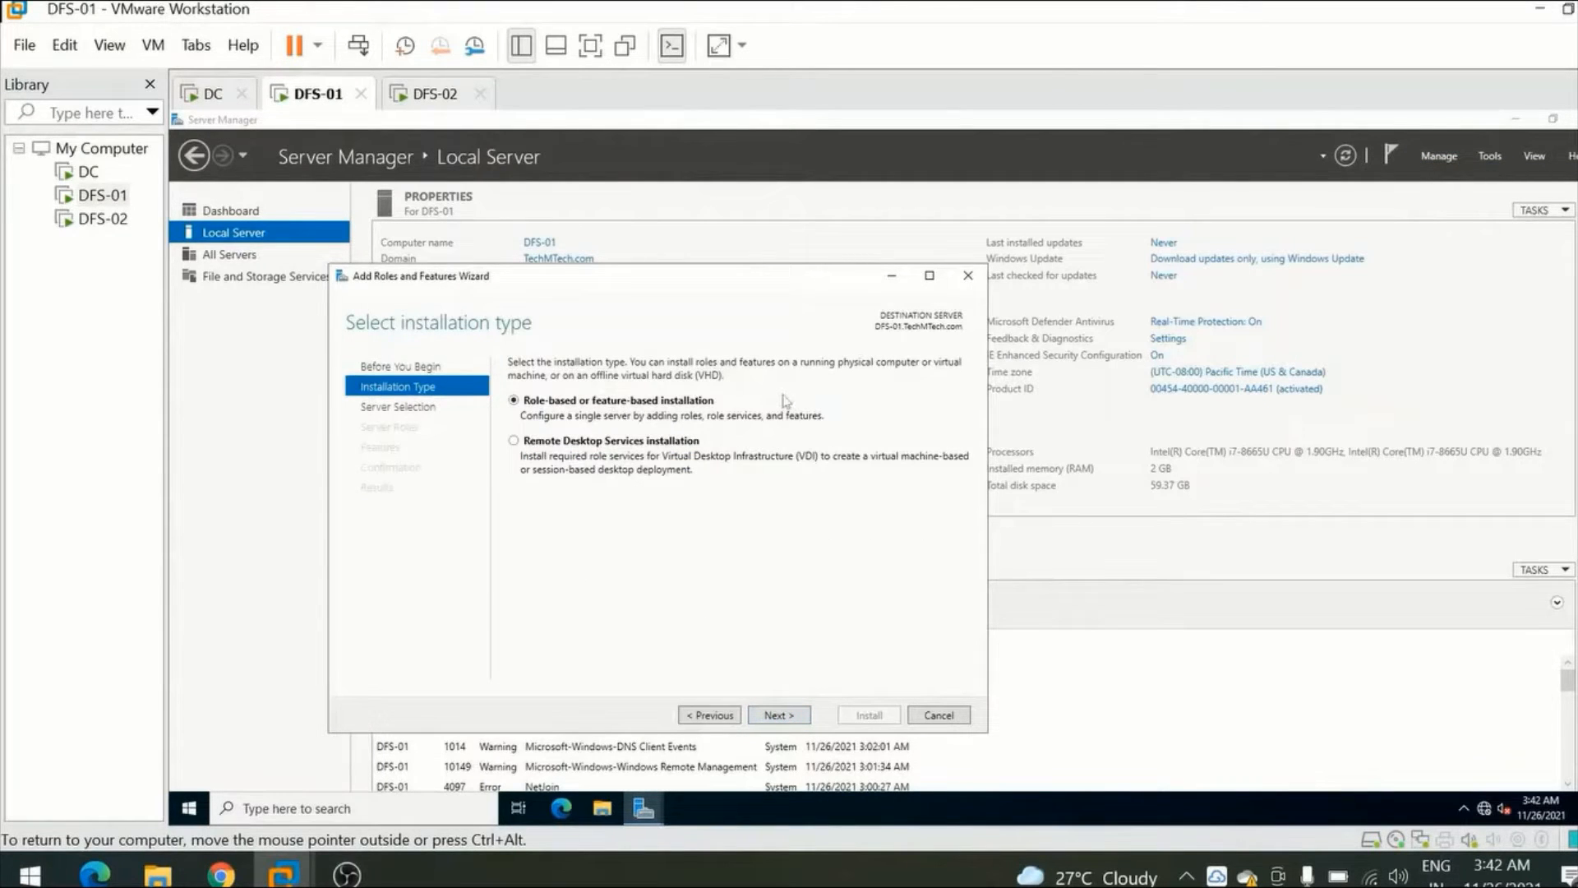
click(778, 714)
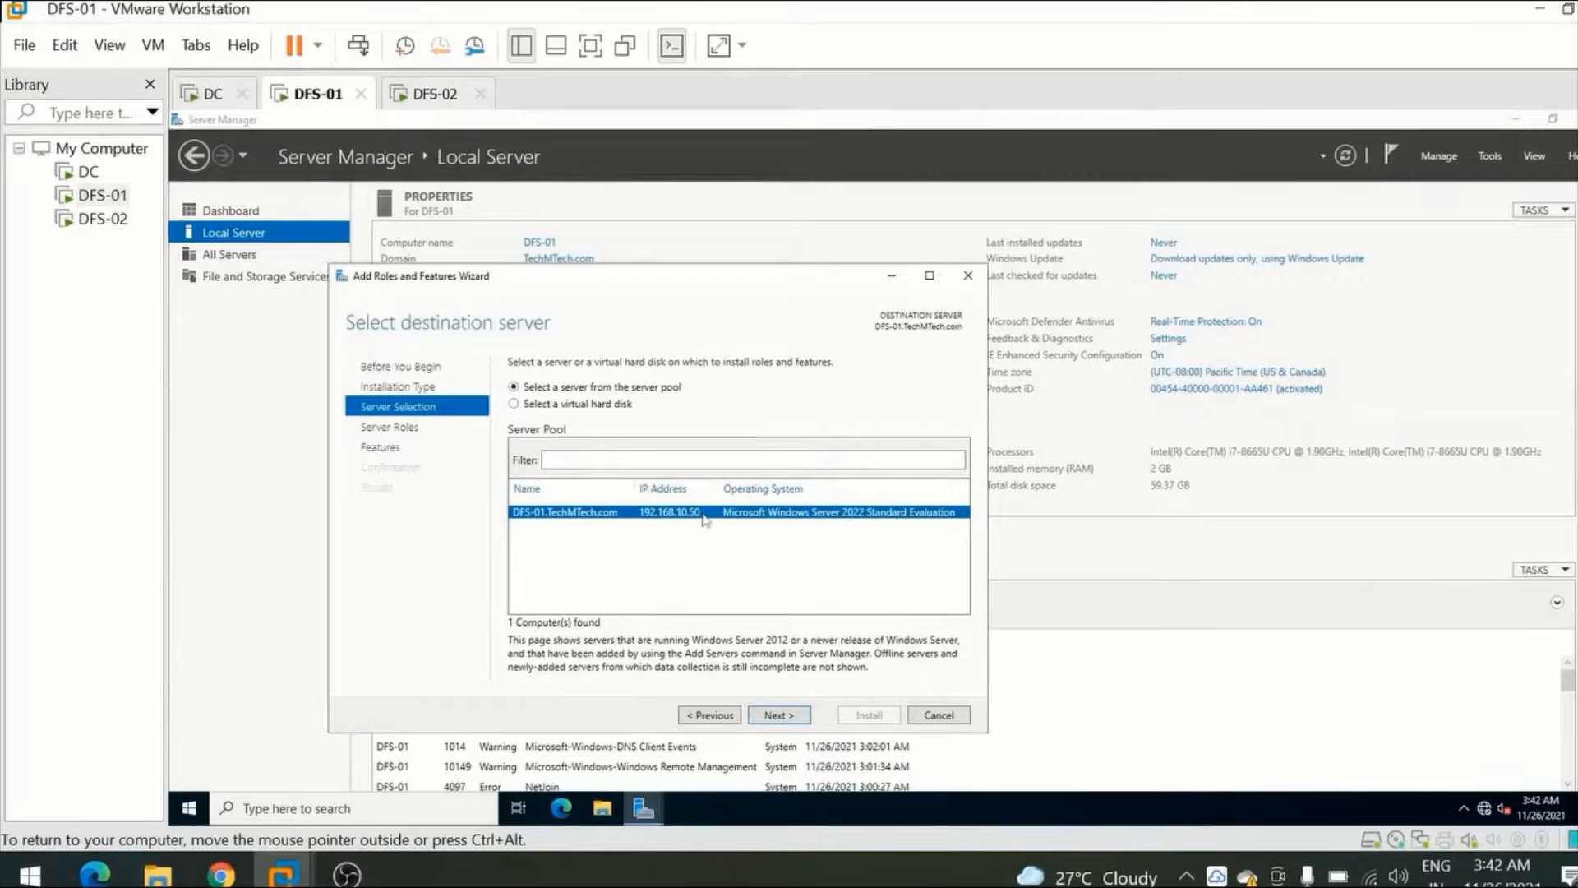
click(787, 714)
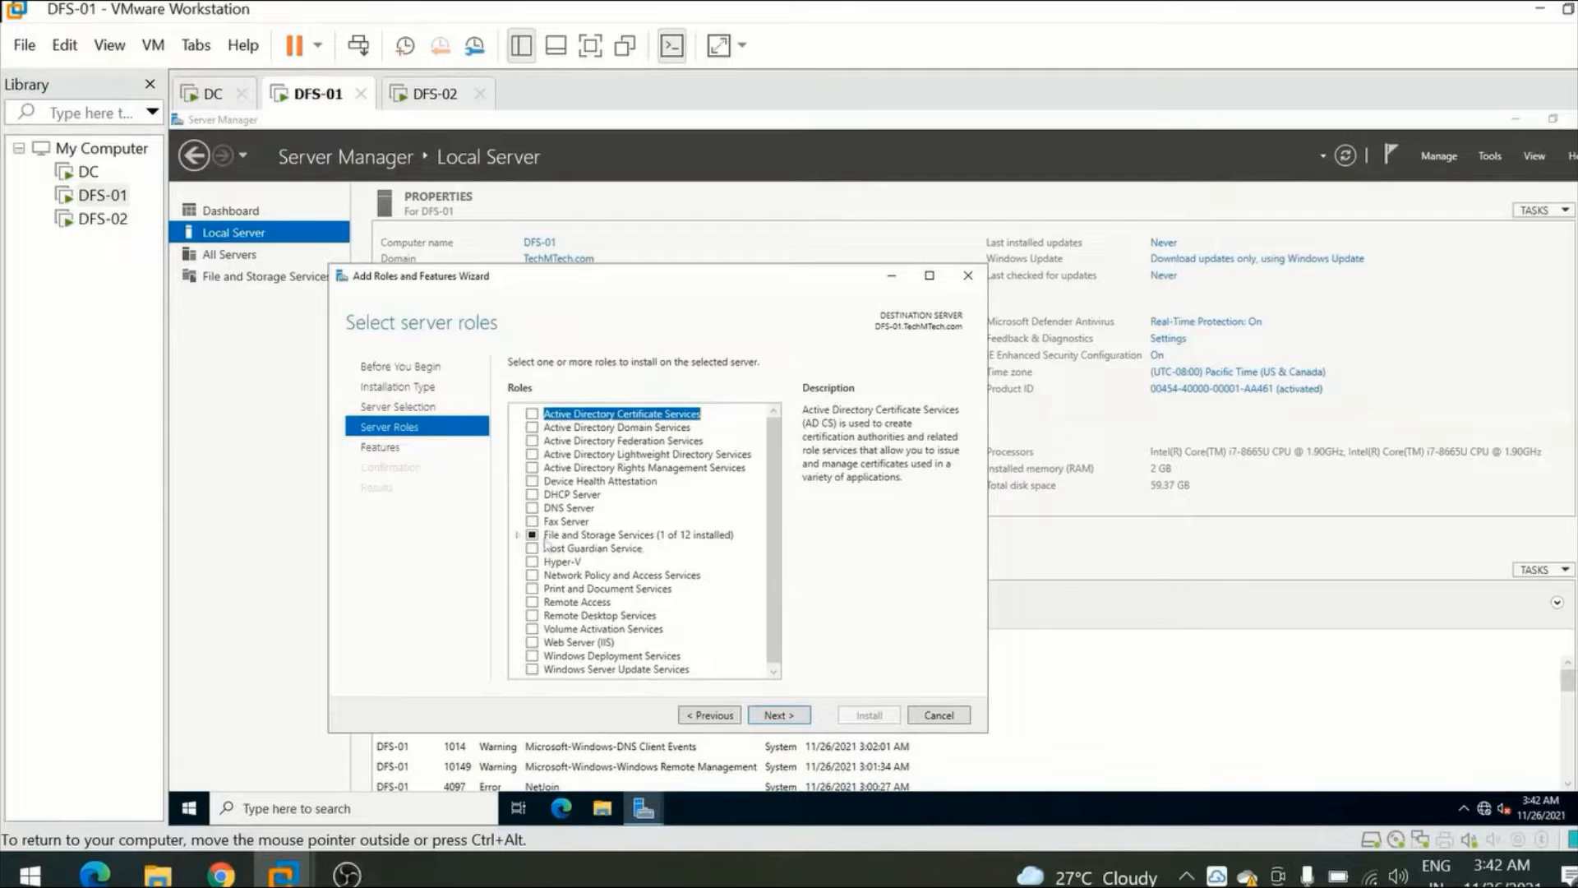
Select DFS Namespaces with its required features and DFS Replication under File and iSCSI Services.
click(517, 536)
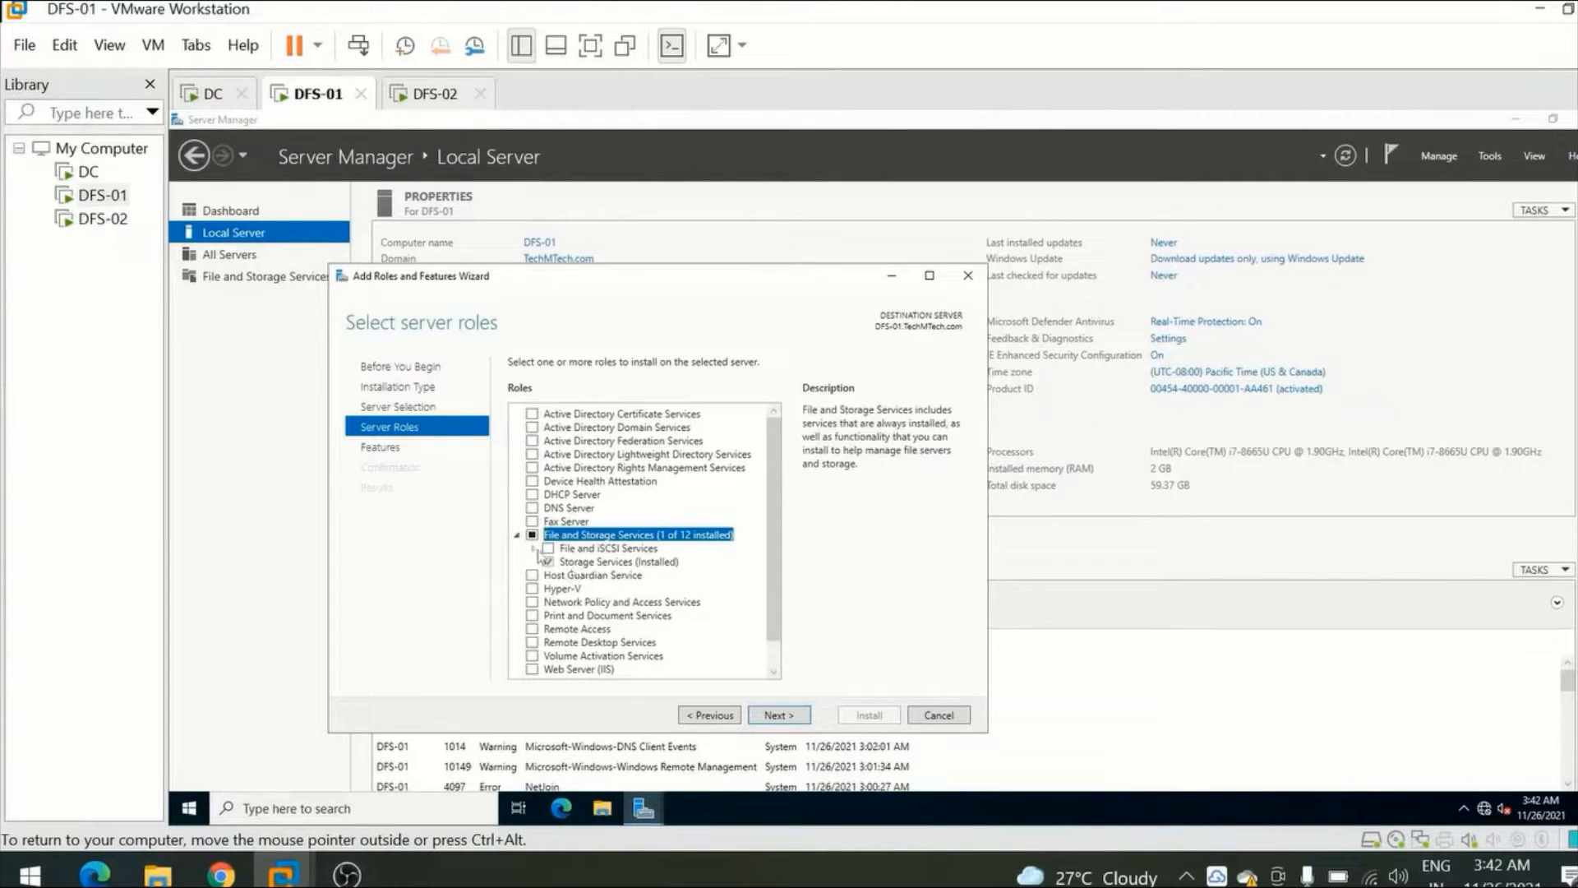
click(534, 549)
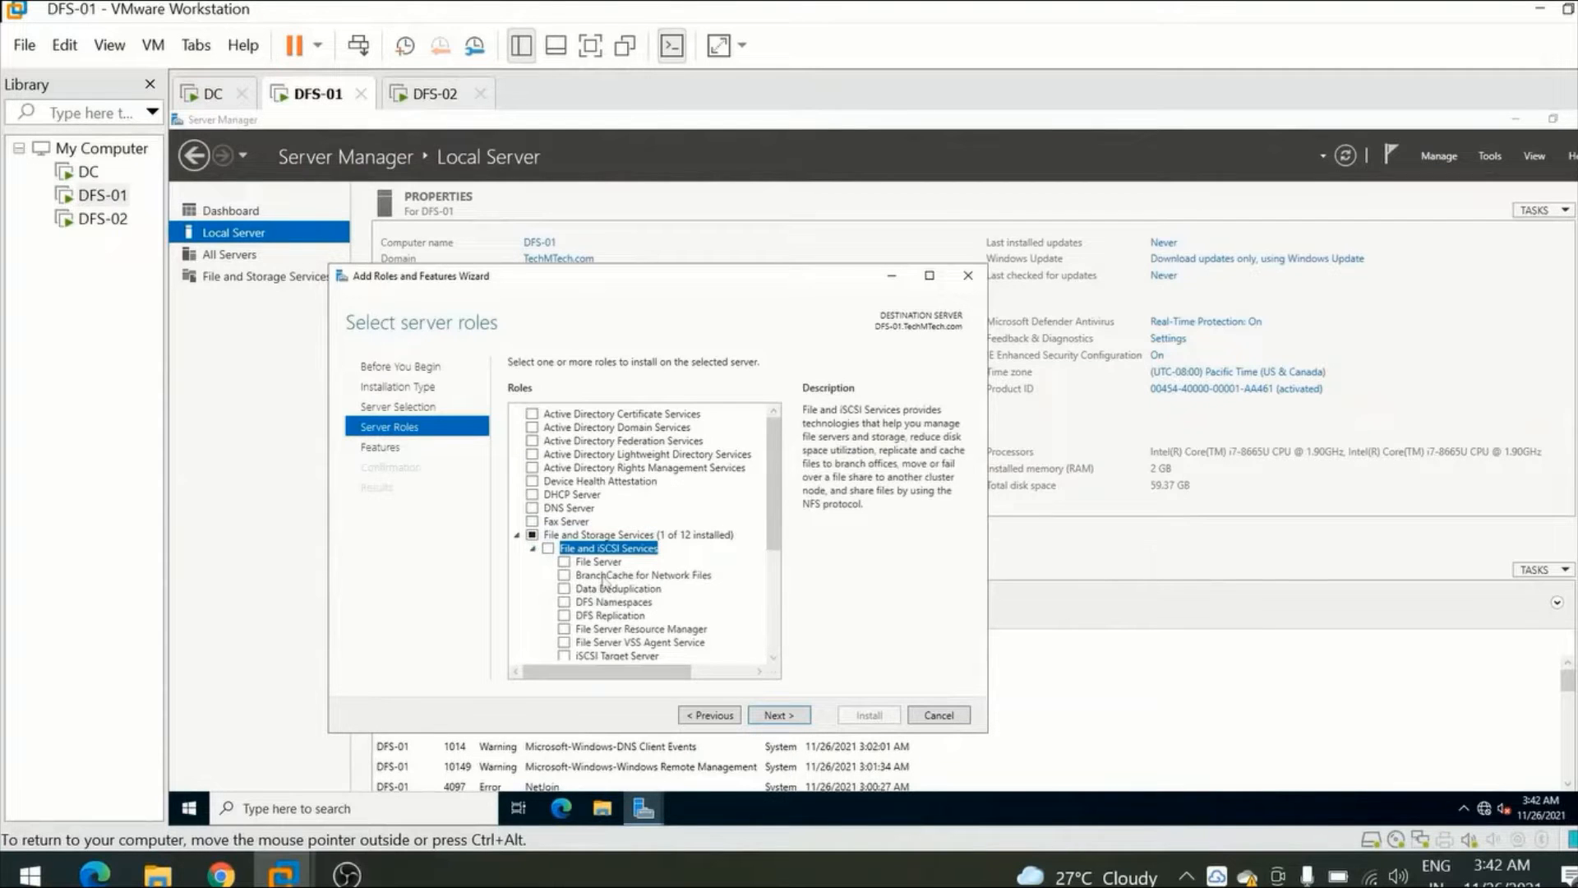
scroll(604, 584, down, 1)
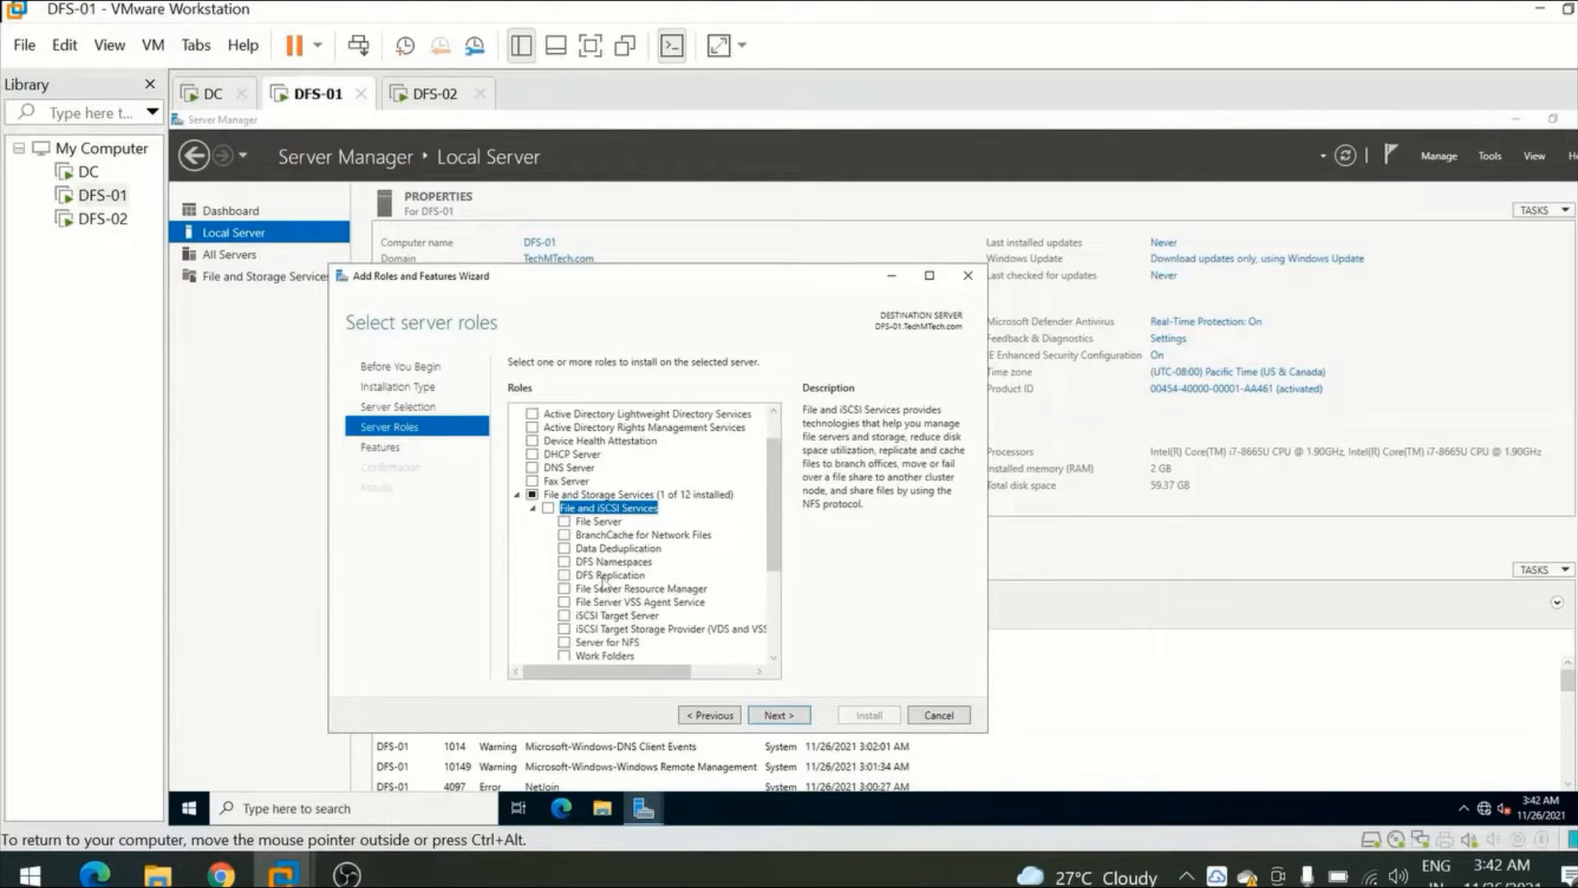
scroll(604, 583, down, 1)
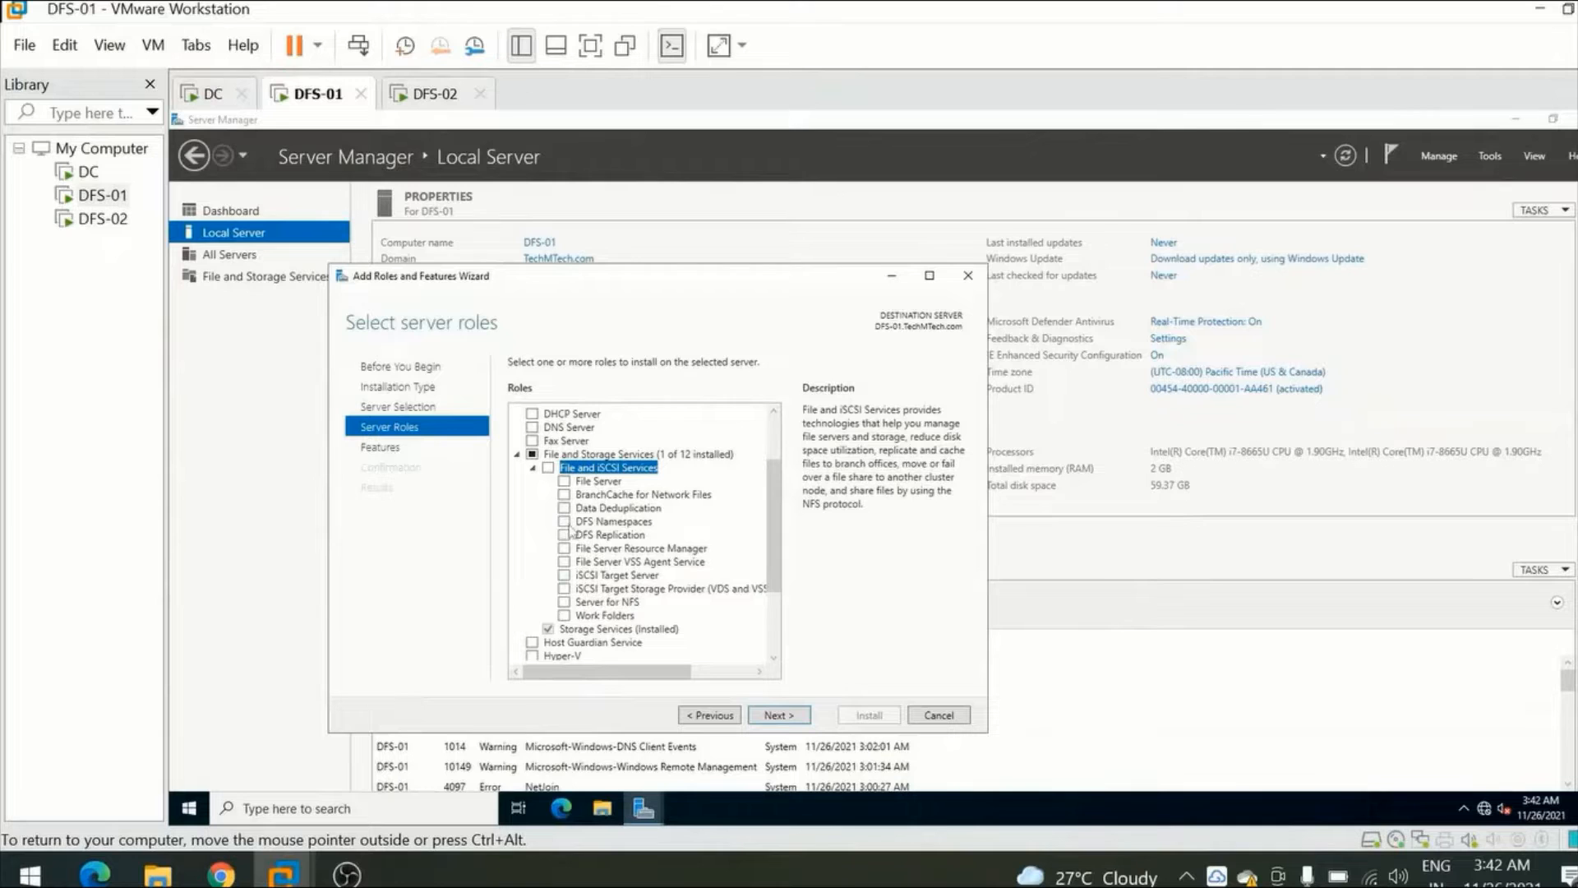
click(565, 522)
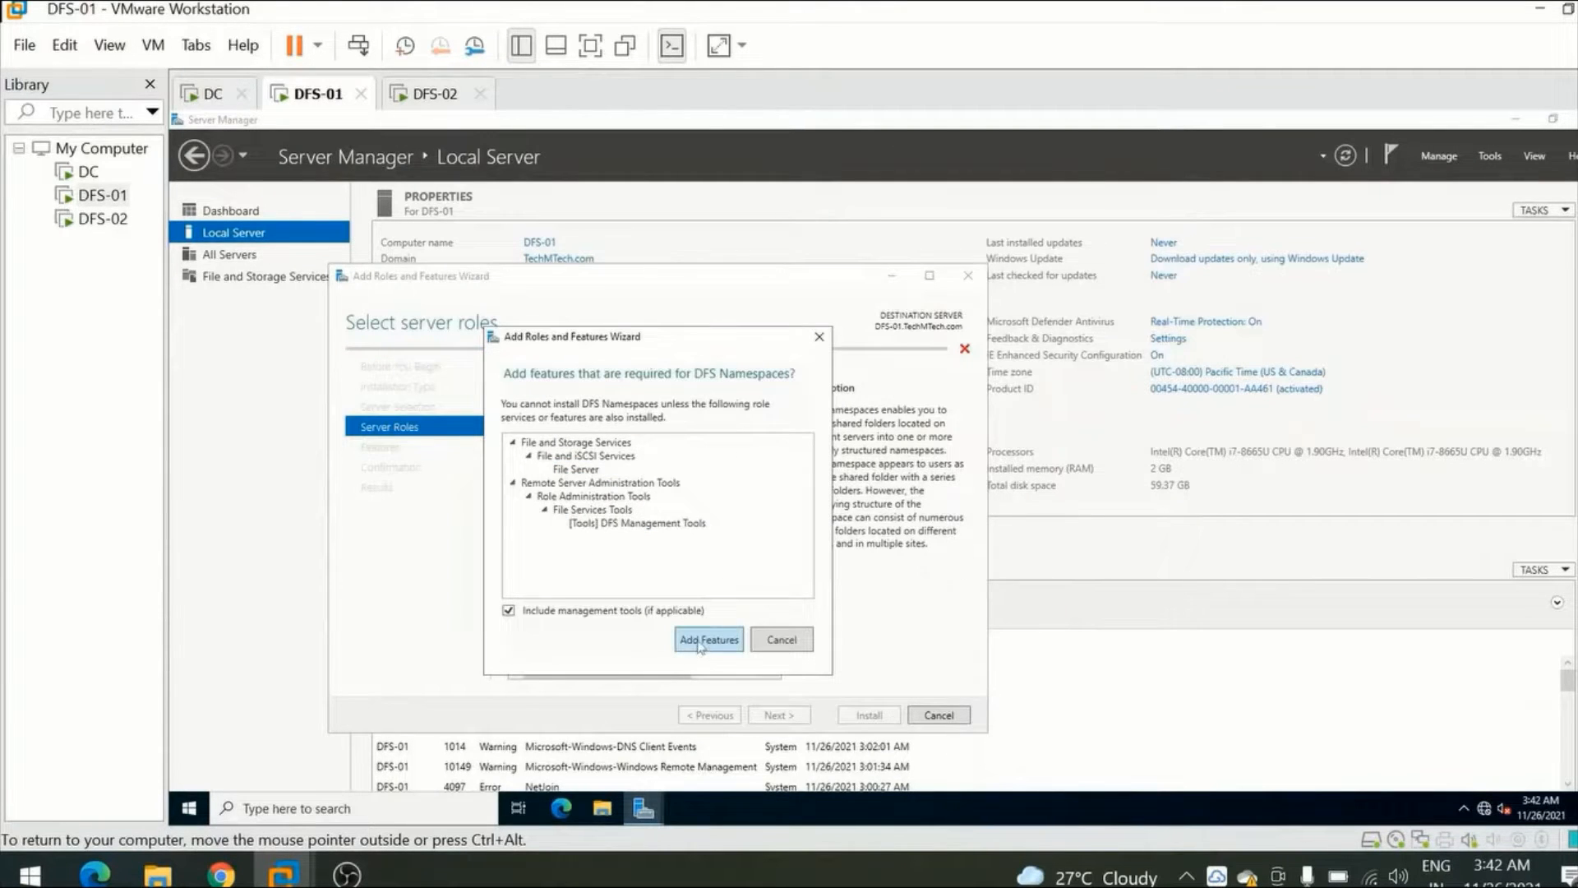
click(700, 642)
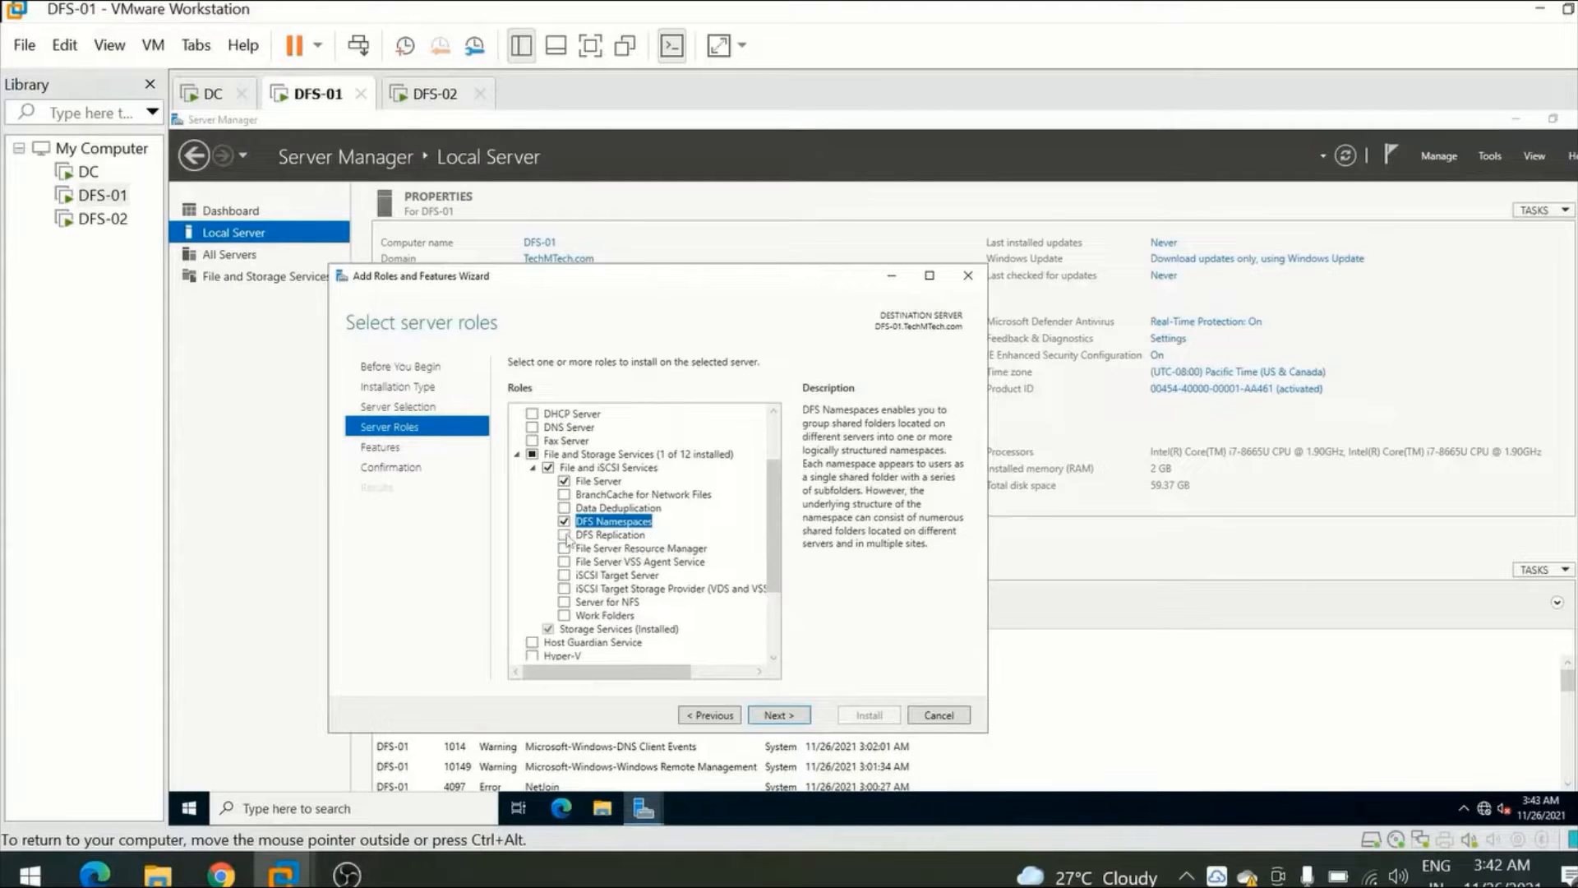
click(565, 535)
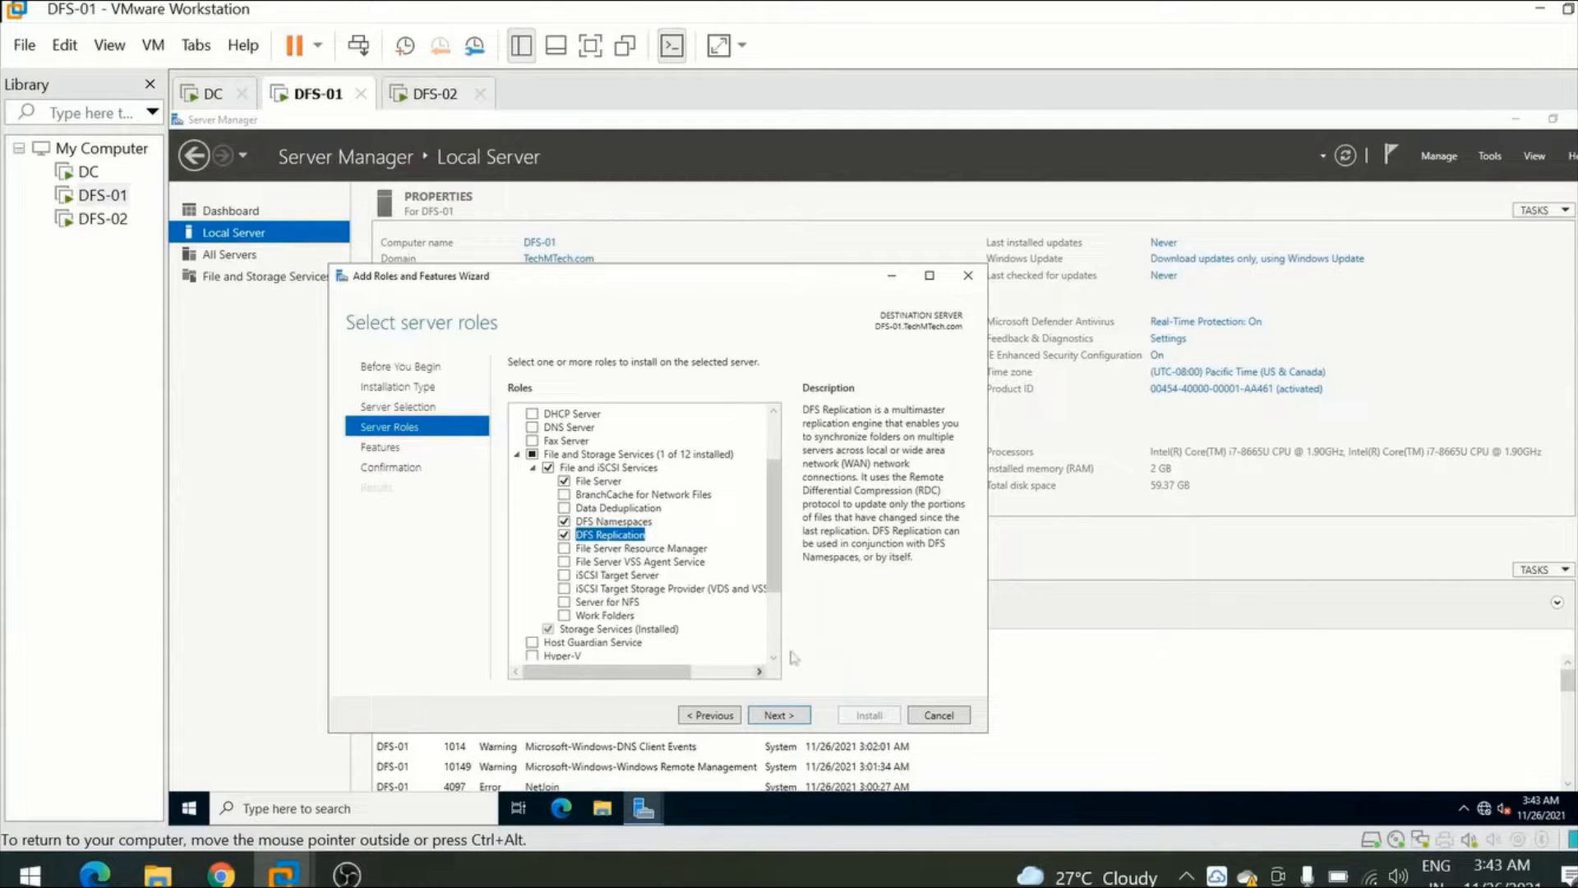
Keep the default feature selection and start installing the selected DFS role services on DFS-01.
click(783, 717)
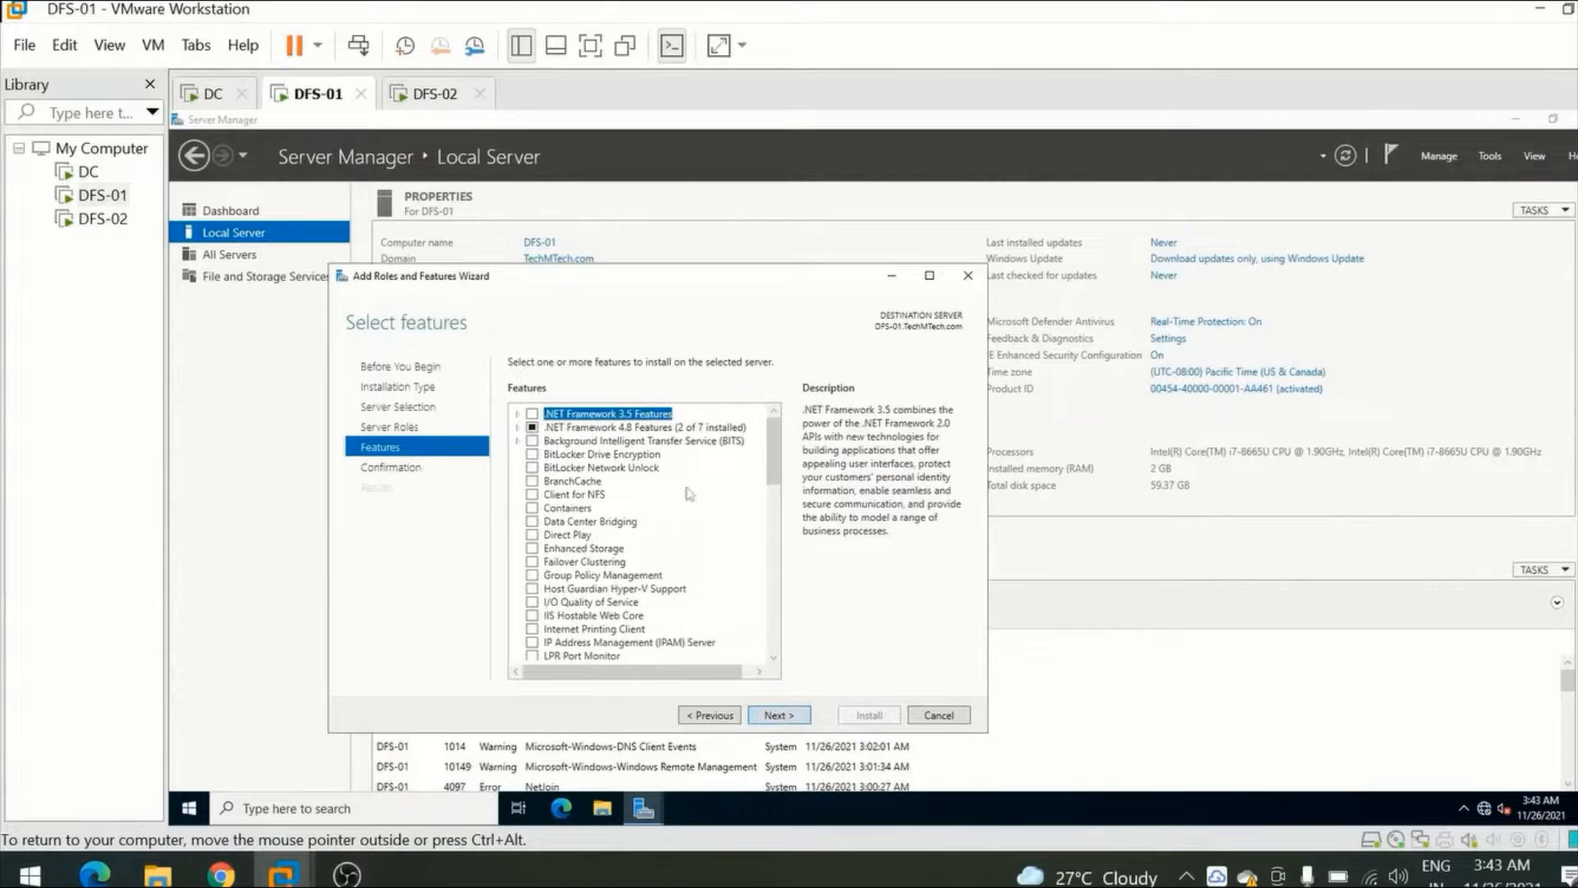
click(778, 716)
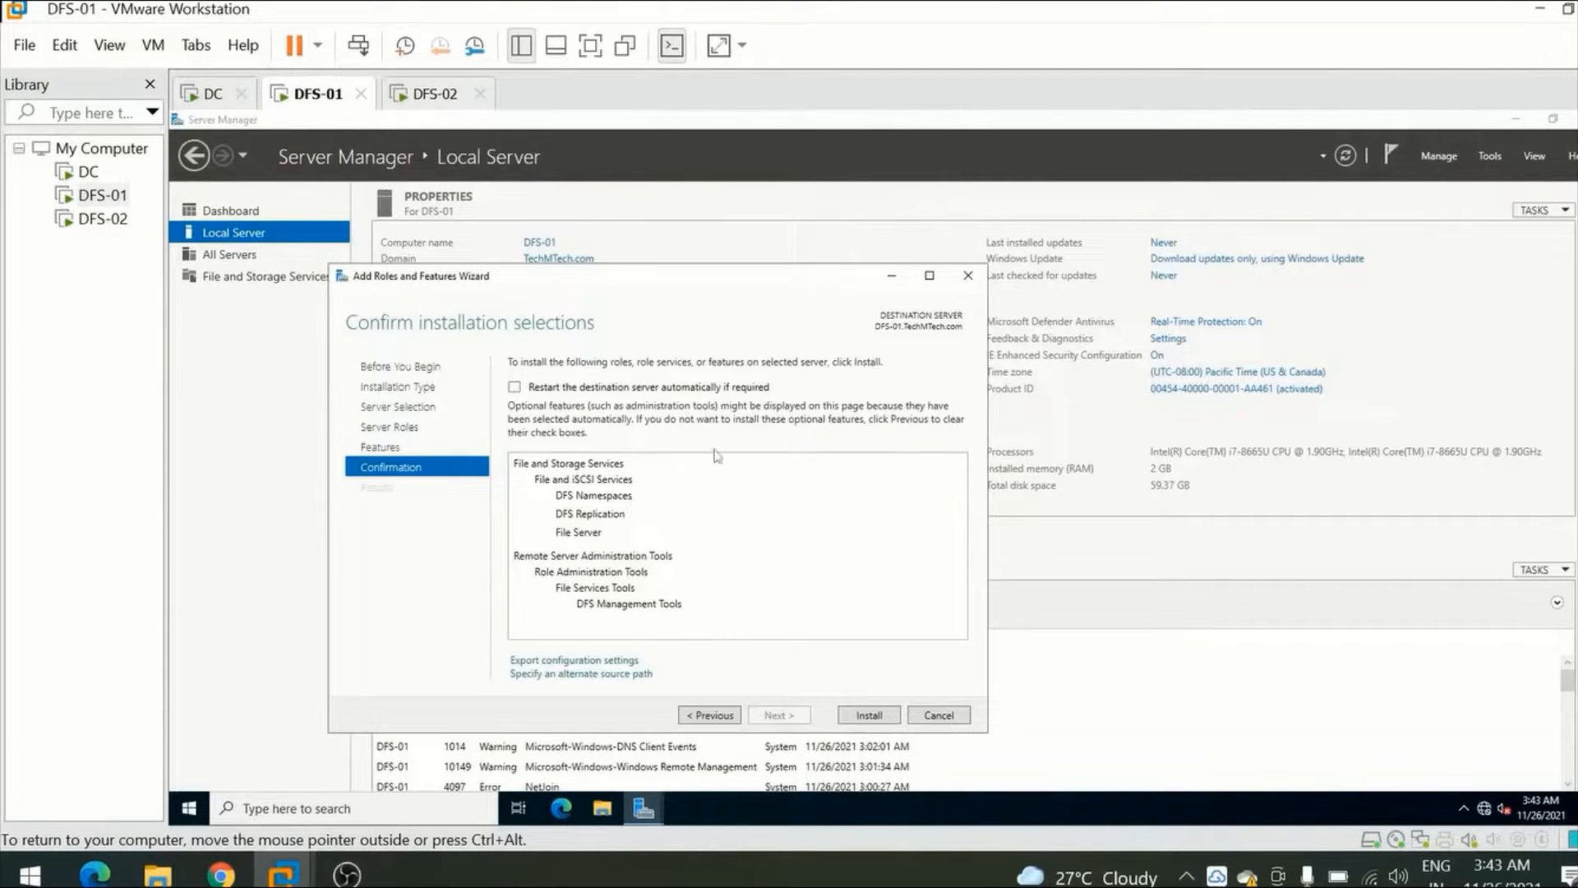
click(869, 716)
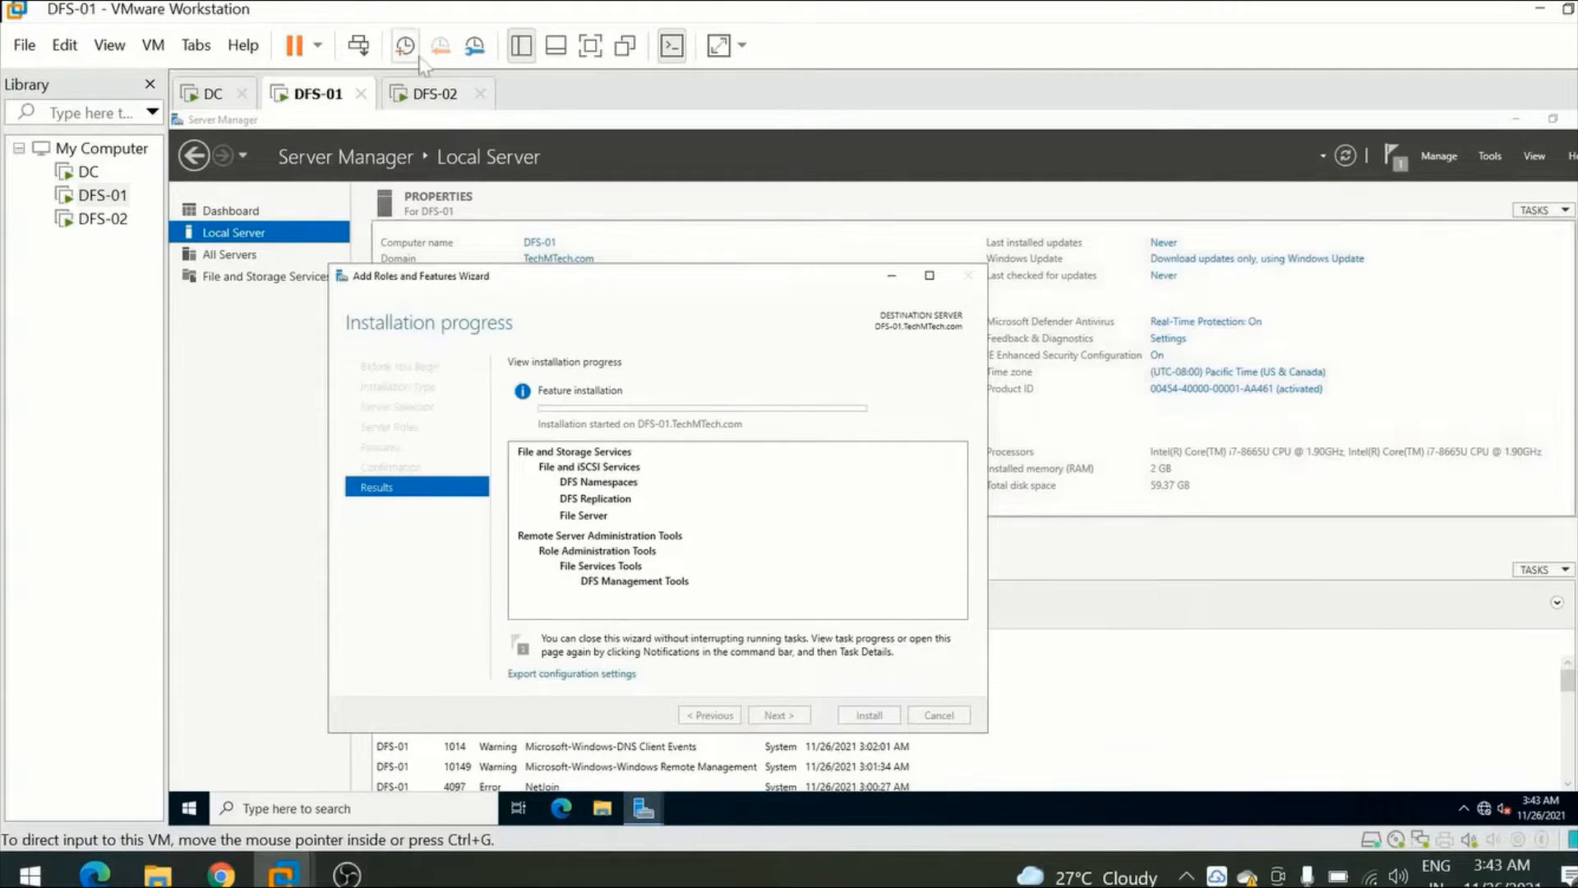
Switch to DFS-02, clear Network Connections and Server Manager off the desktop, and open File Explorer.
click(433, 98)
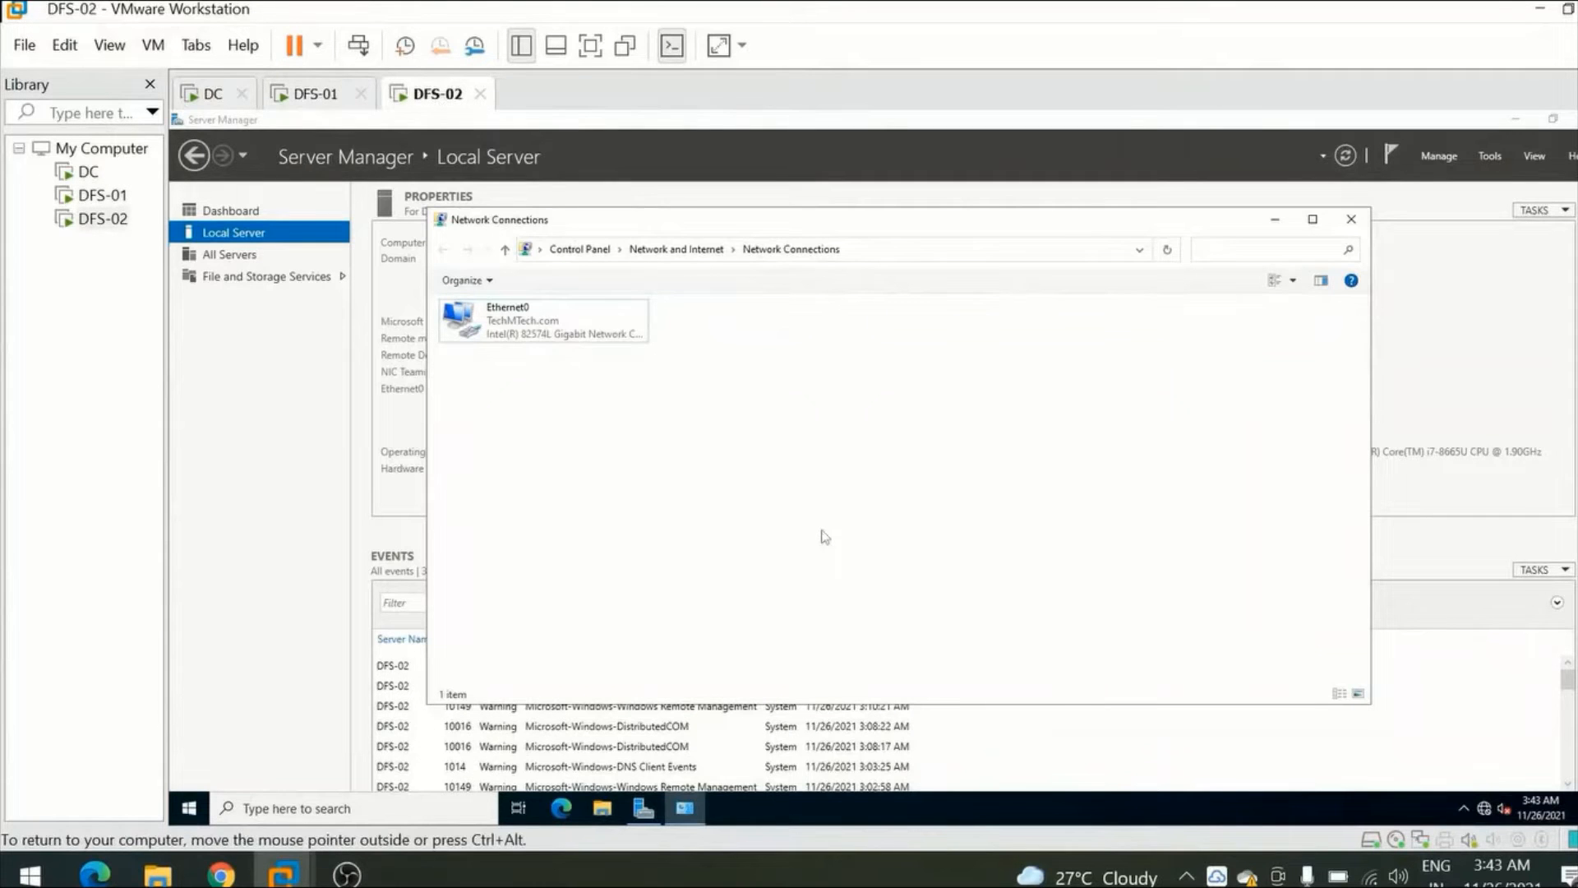
click(1352, 220)
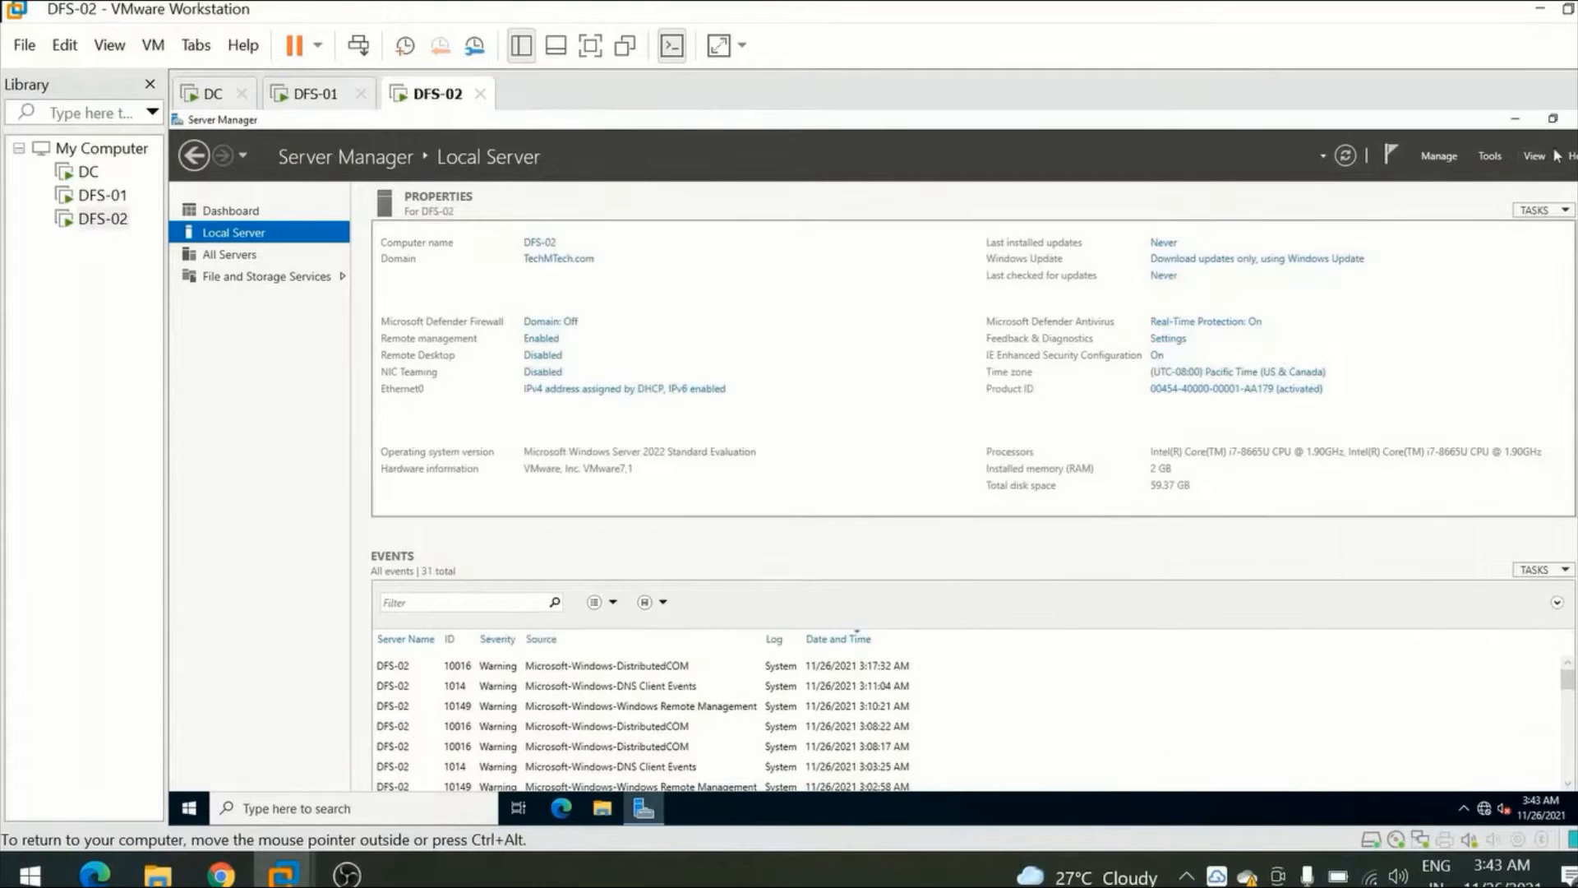
click(1509, 122)
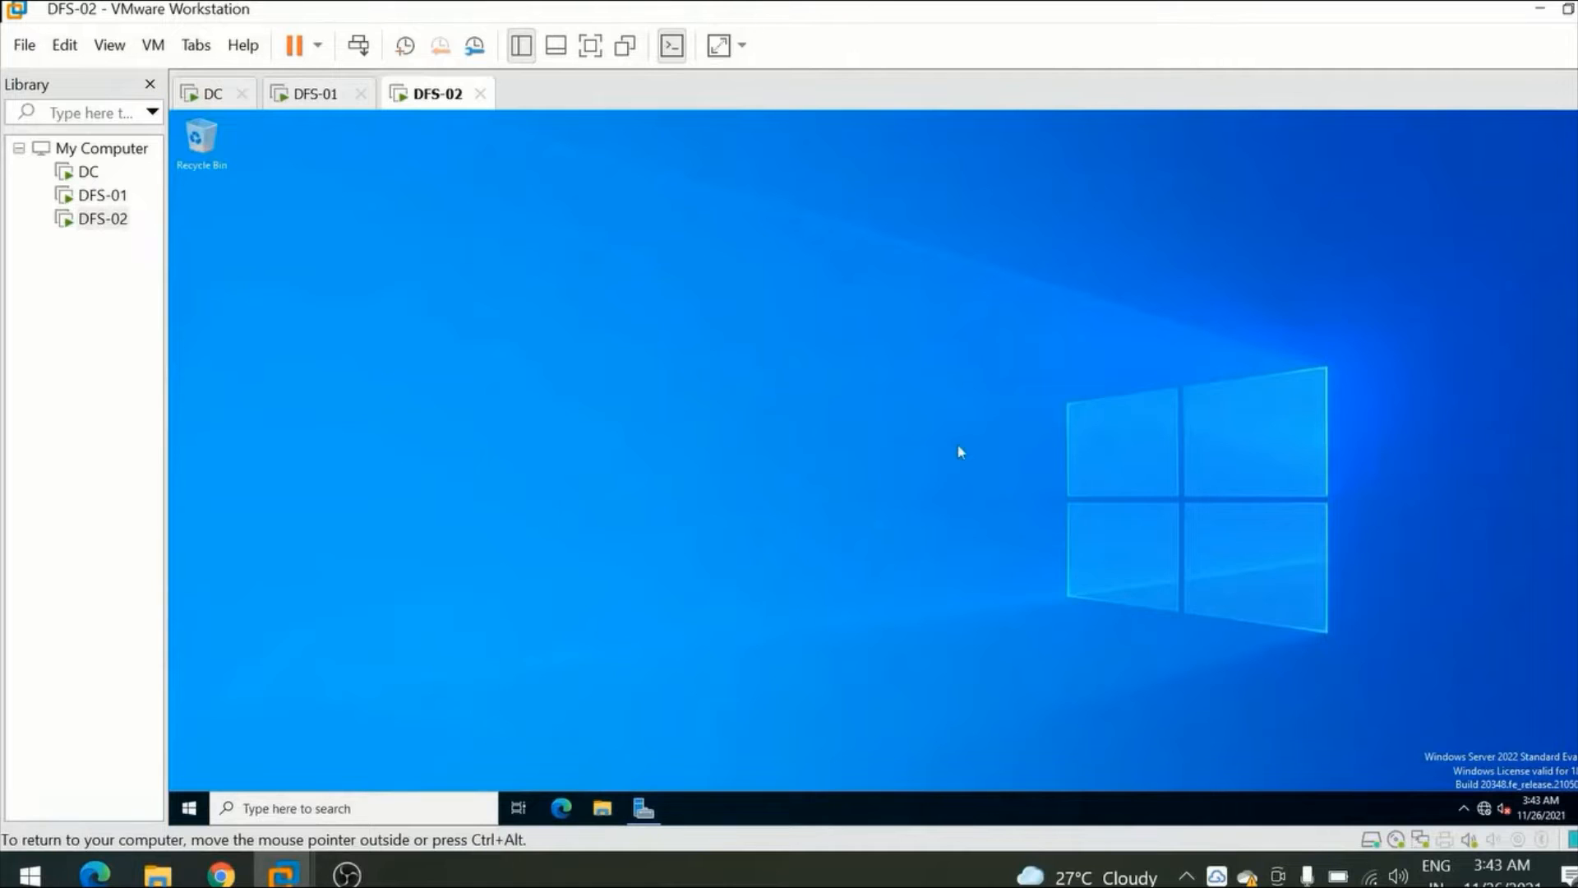
click(603, 808)
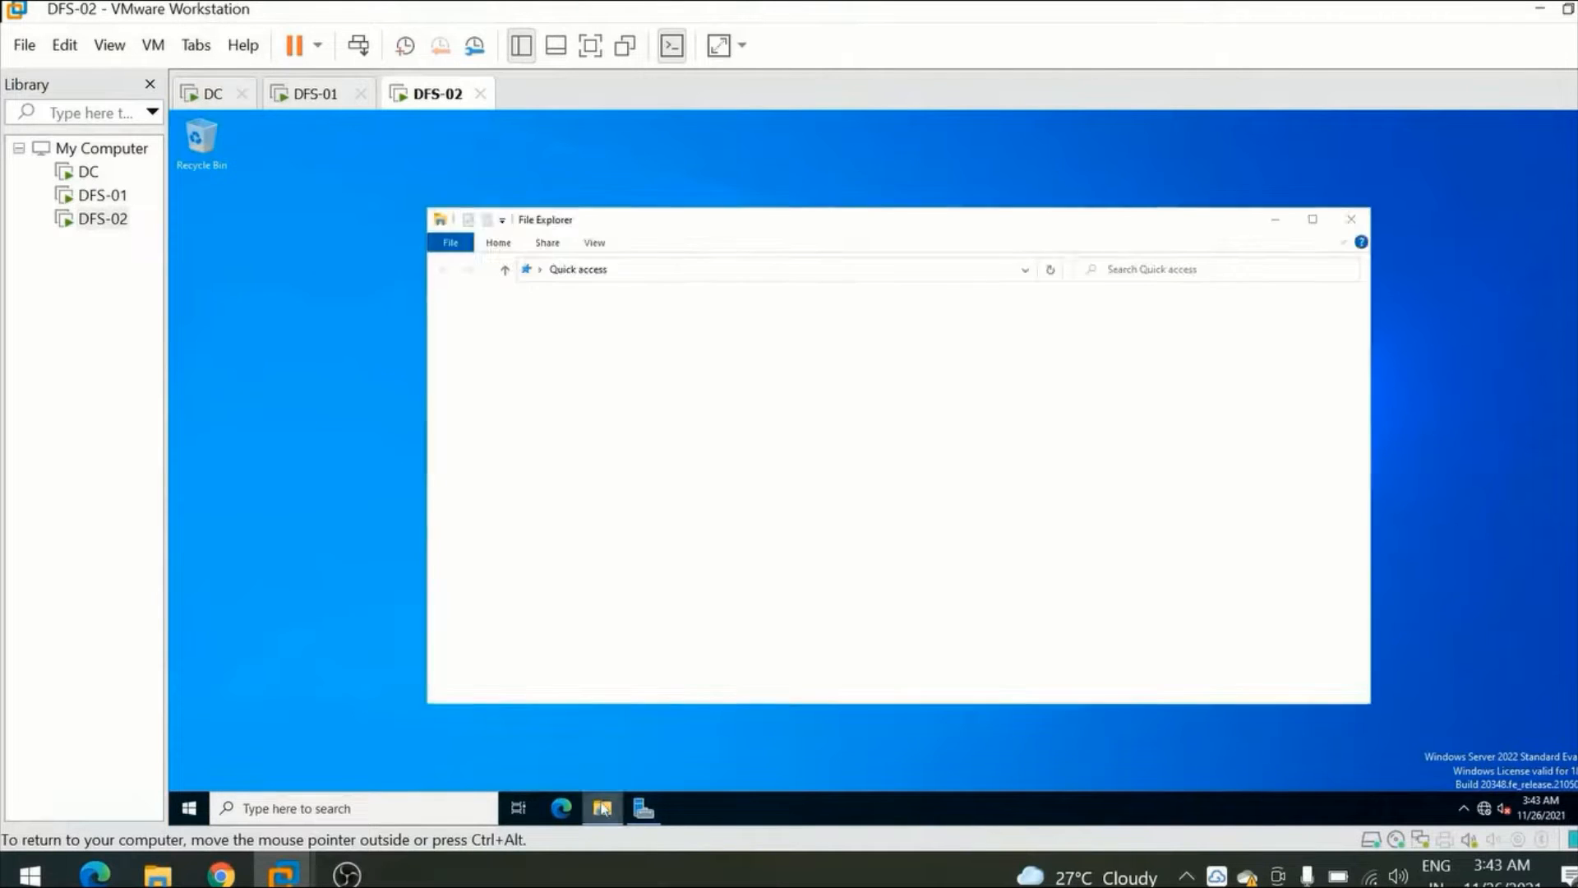
click(605, 809)
click(605, 809)
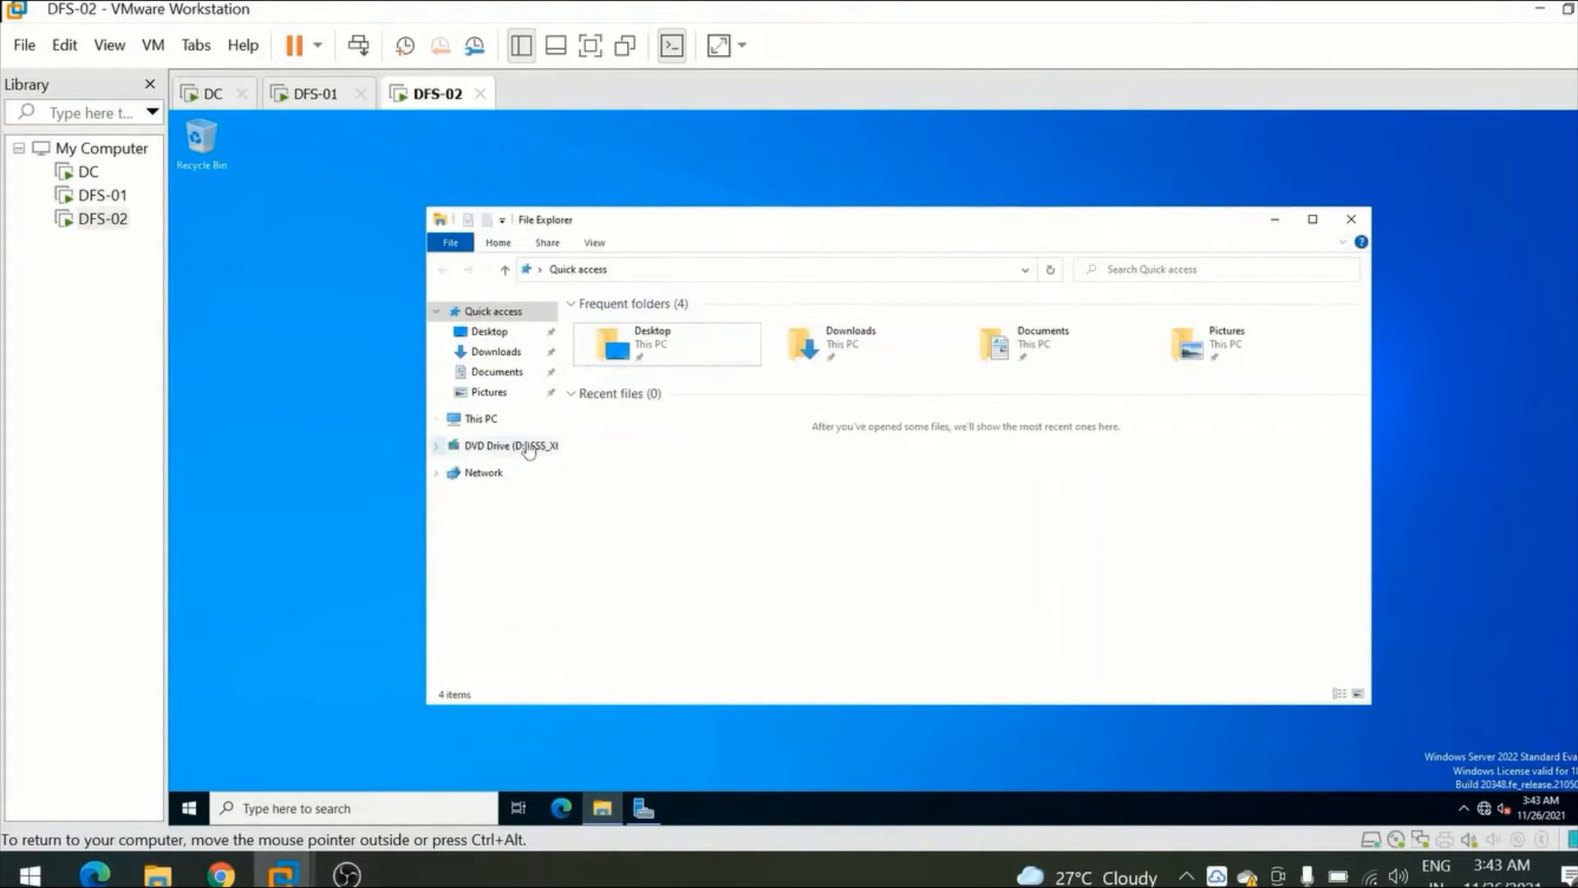
Create a folder named Test1 on Local Disk (C:) of DFS-02.
click(497, 420)
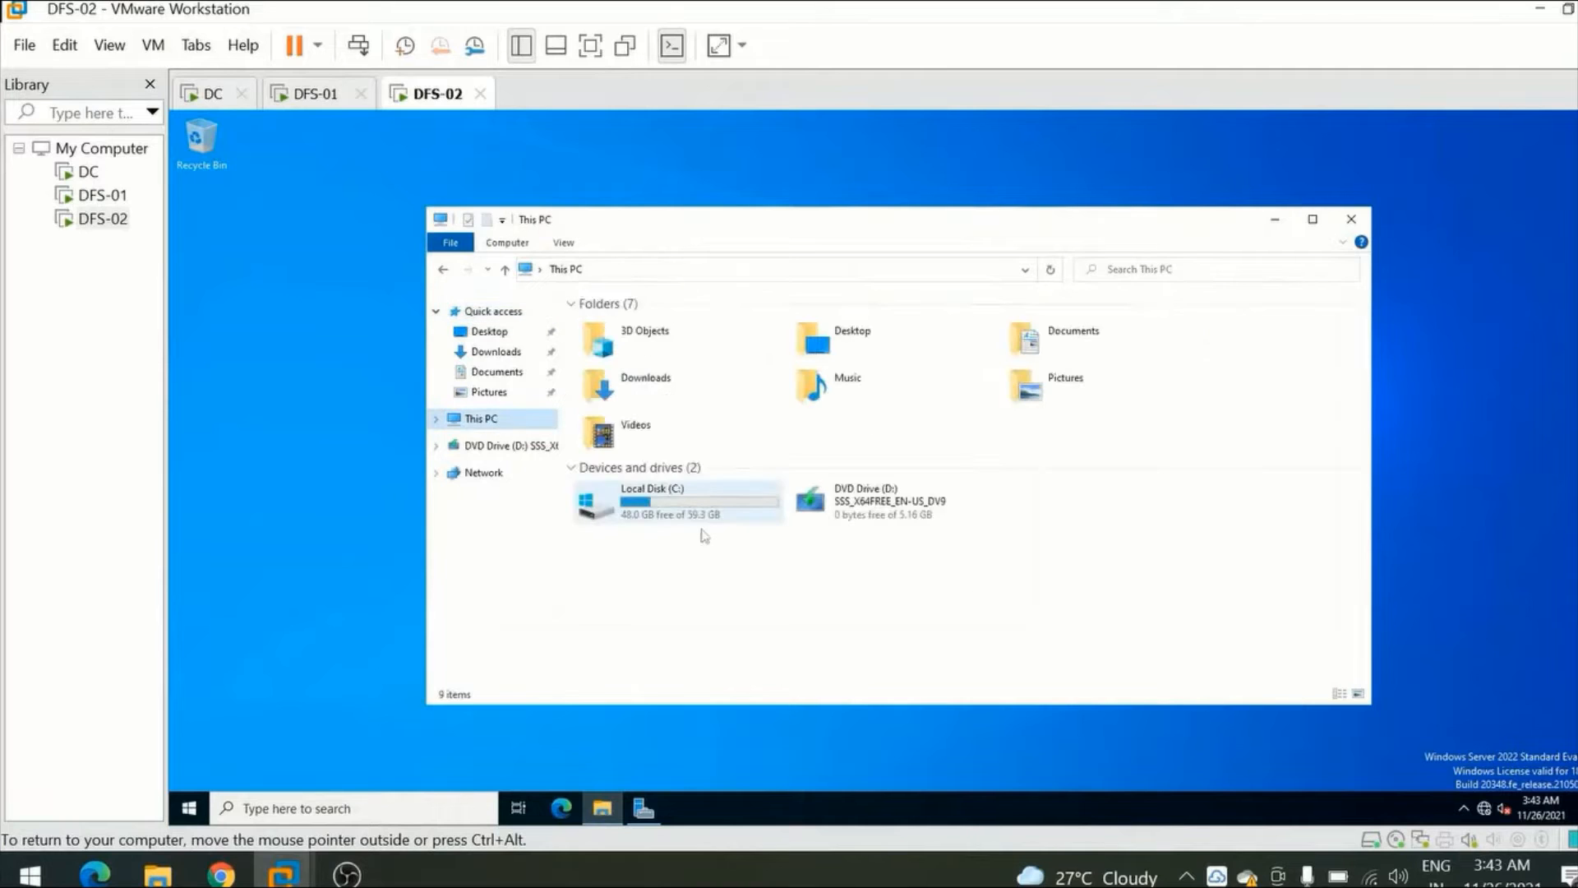
double_click(712, 497)
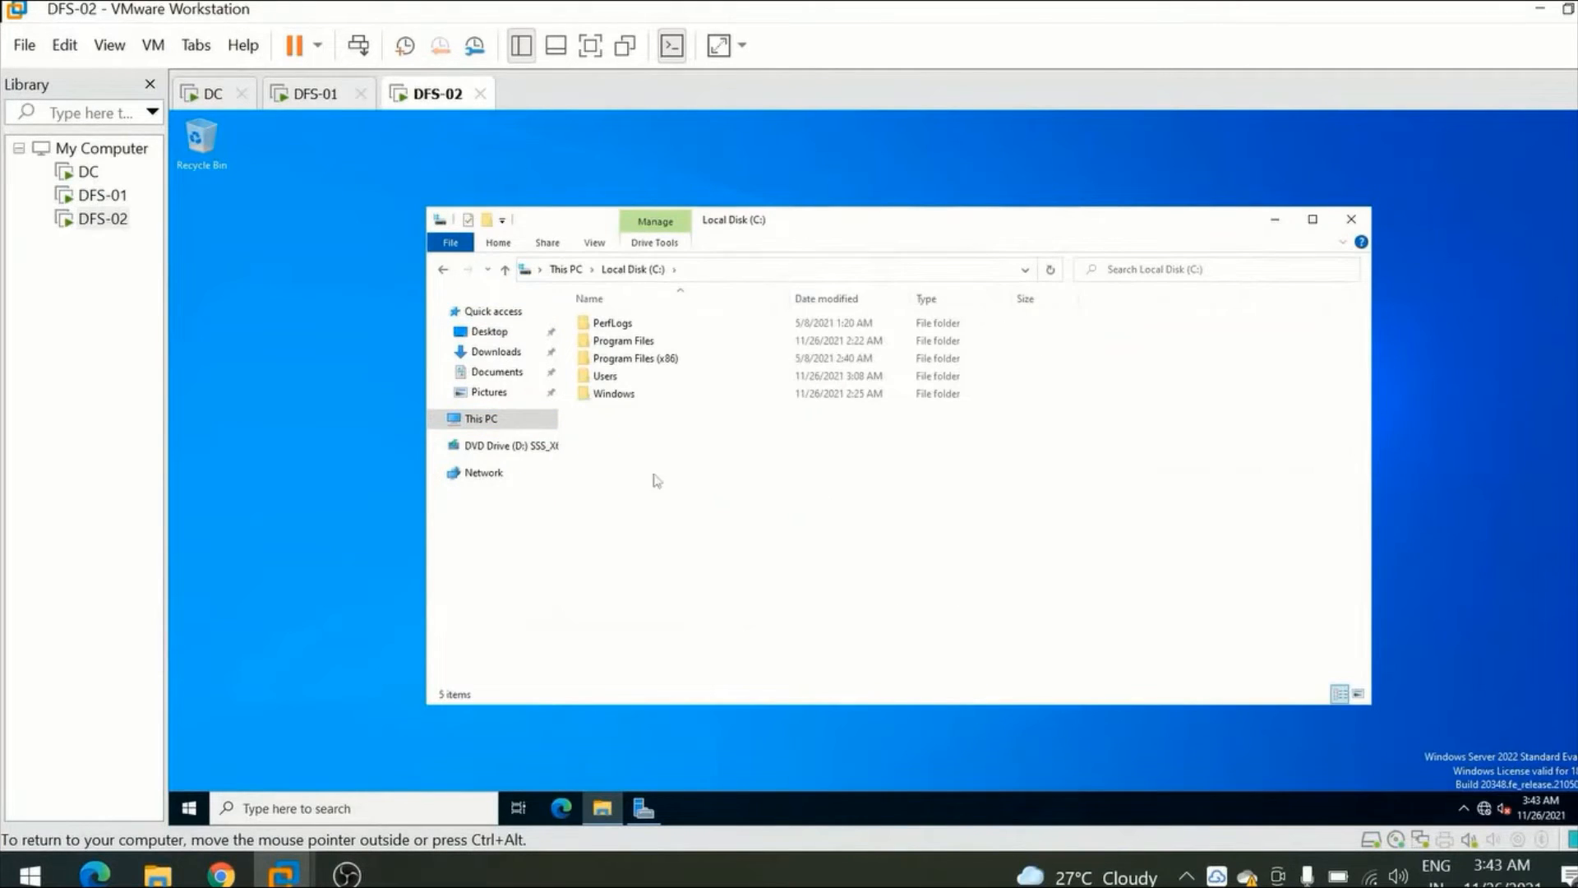
right_click(655, 456)
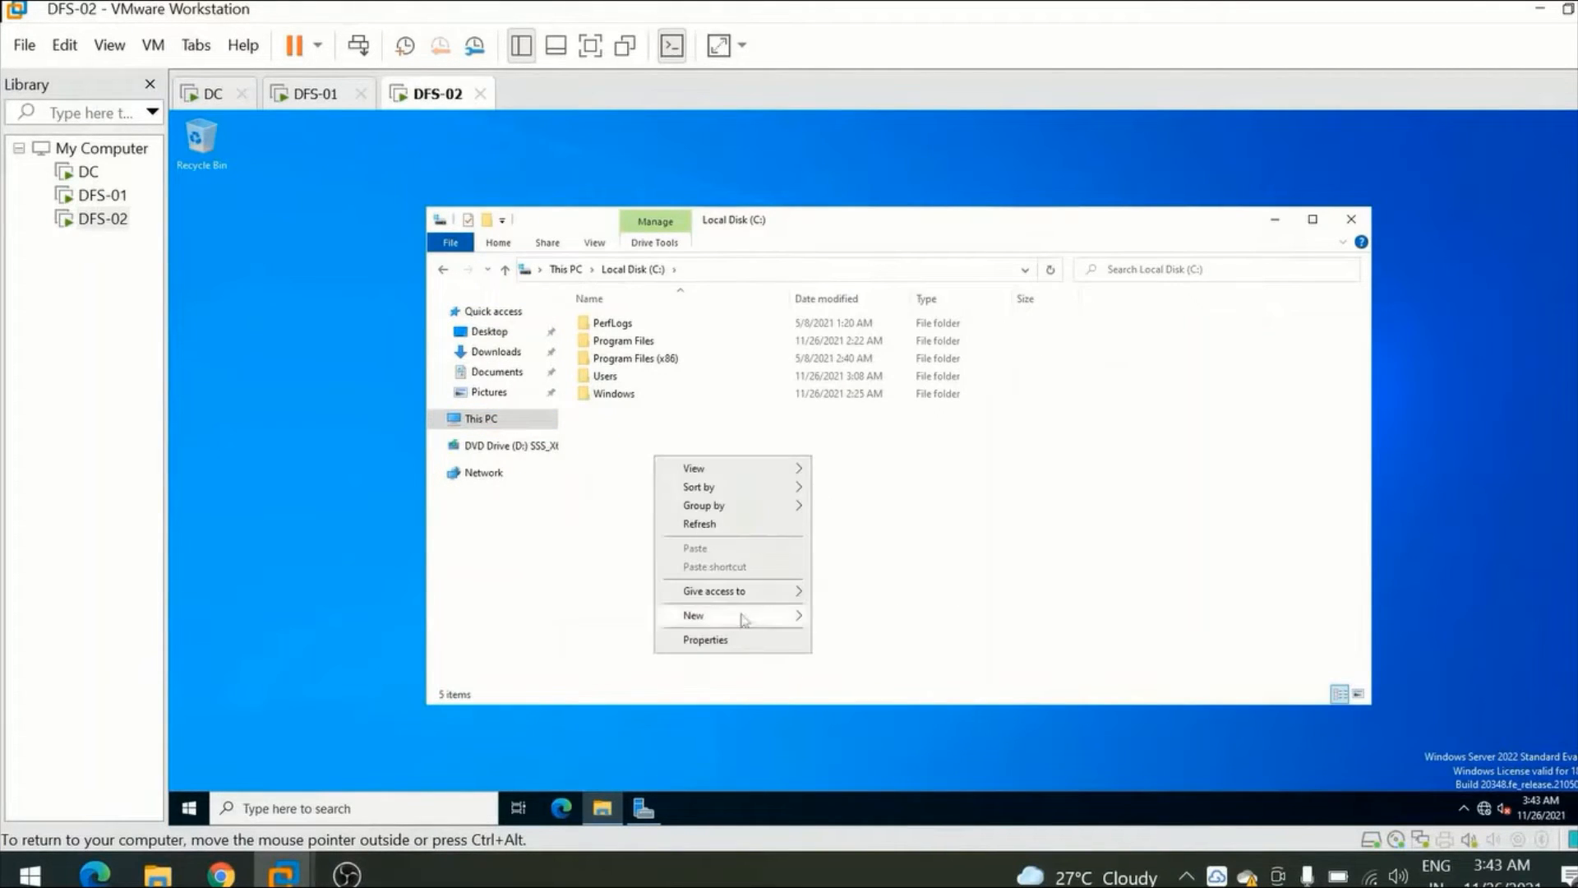
mouse_move(744, 617)
click(859, 622)
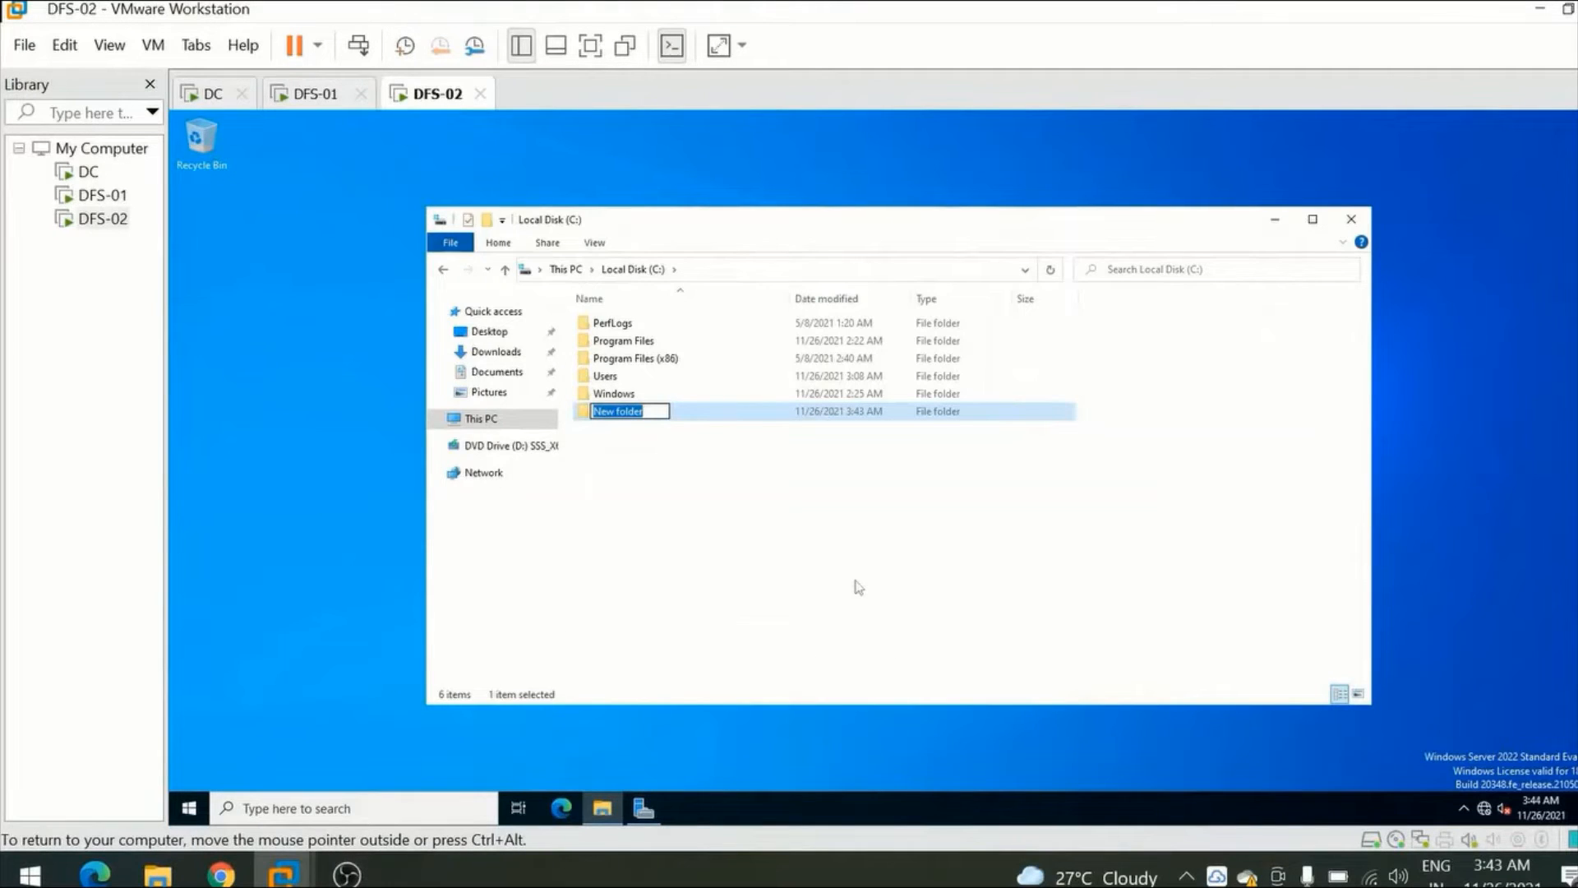
text(Test1)
click(624, 418)
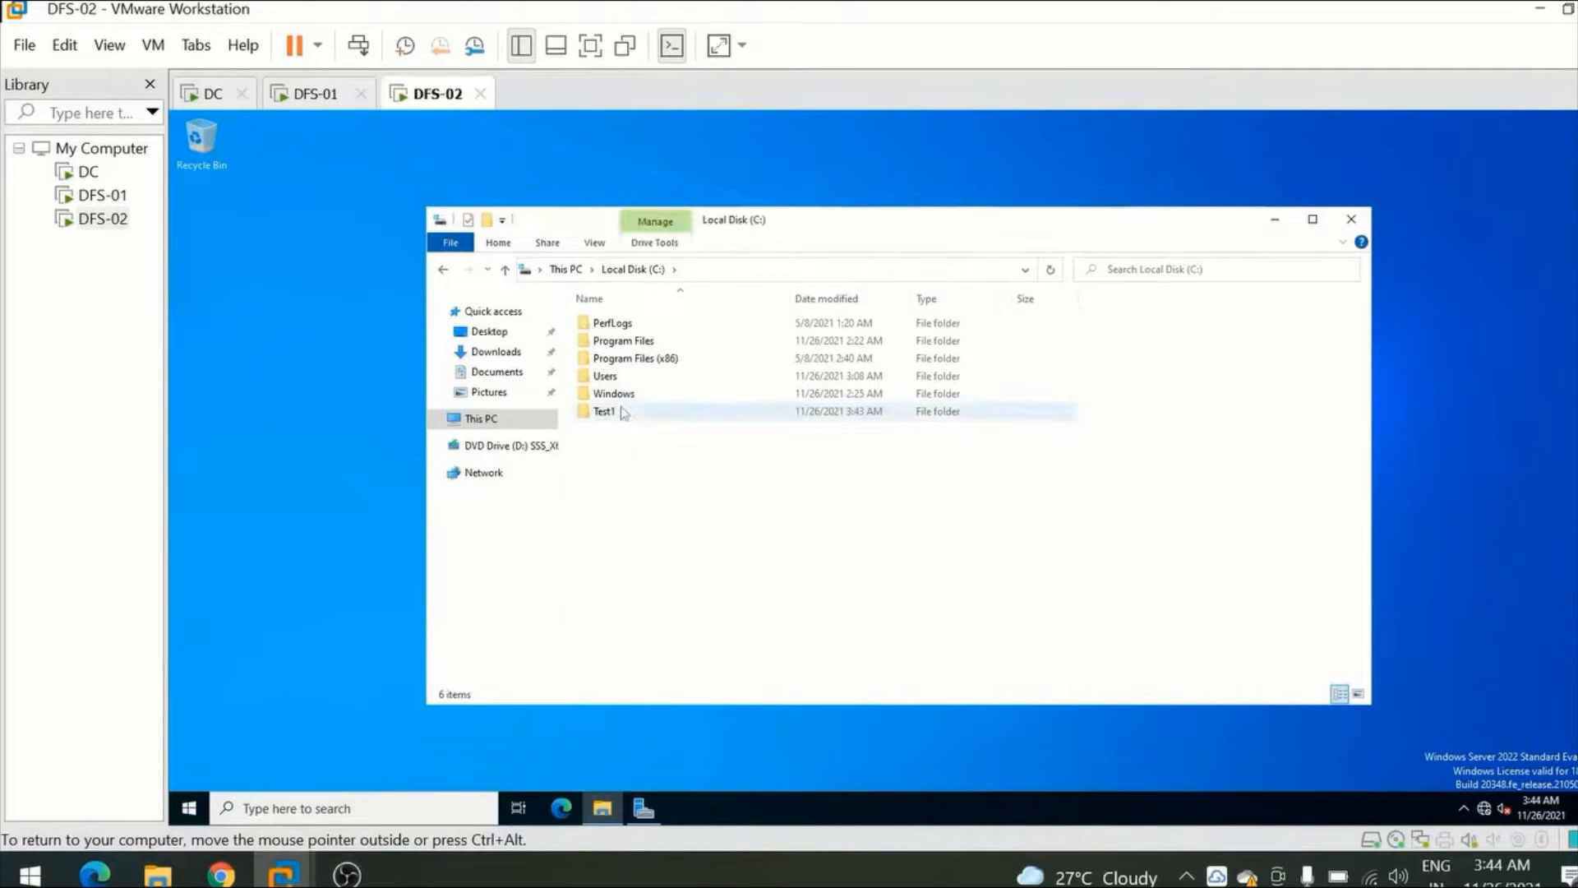
Share the Test1 folder through Advanced Sharing under the share name Test1, keeping the default Read permission for Everyone.
right_click(629, 419)
click(607, 411)
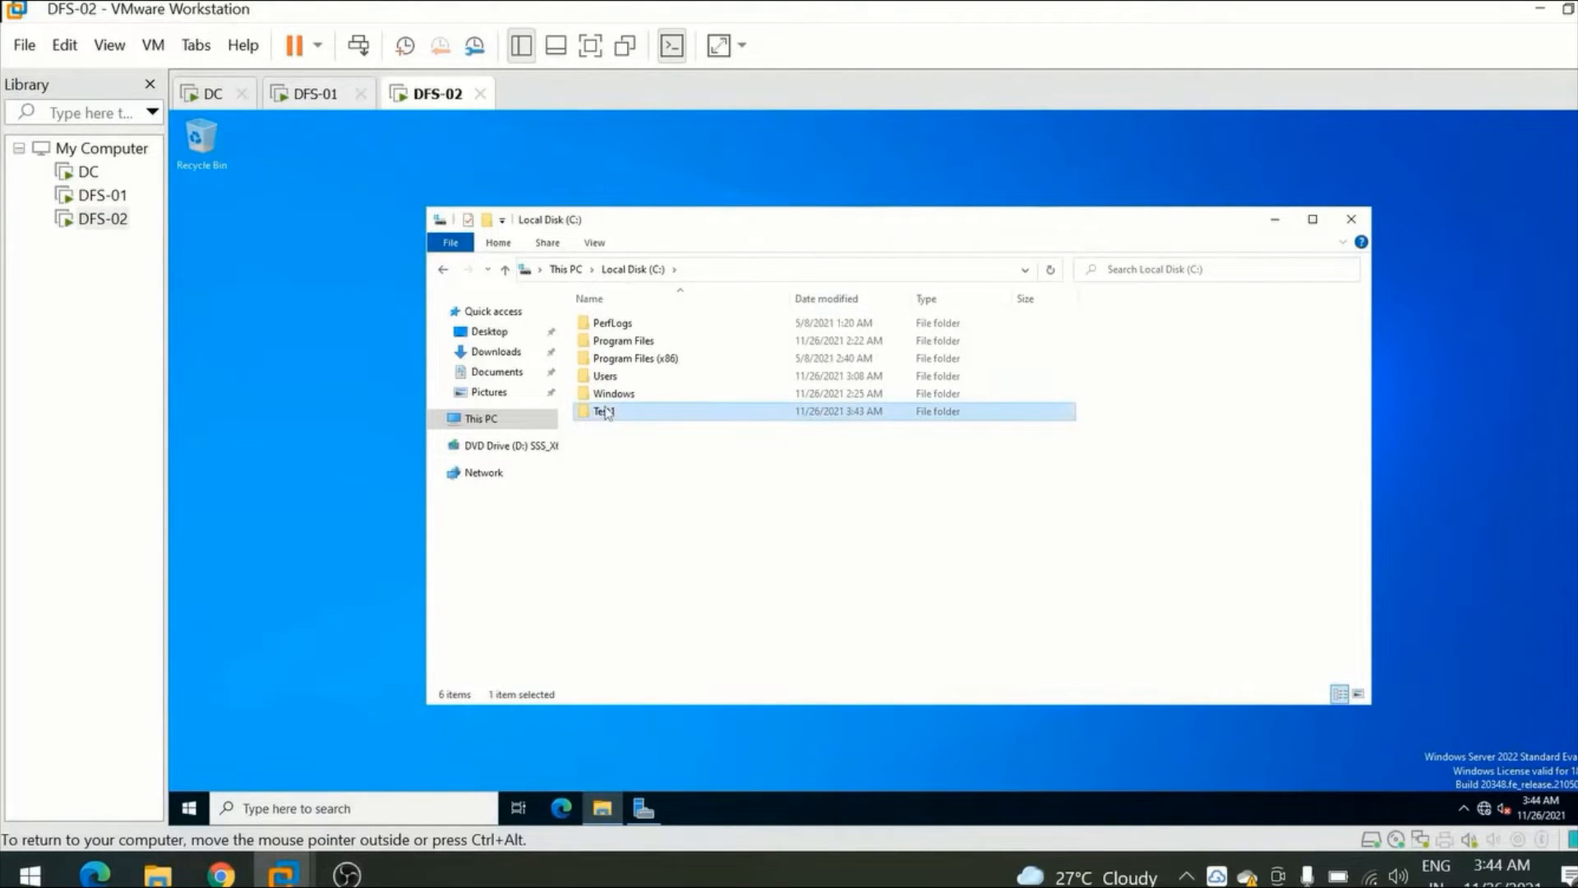
right_click(607, 412)
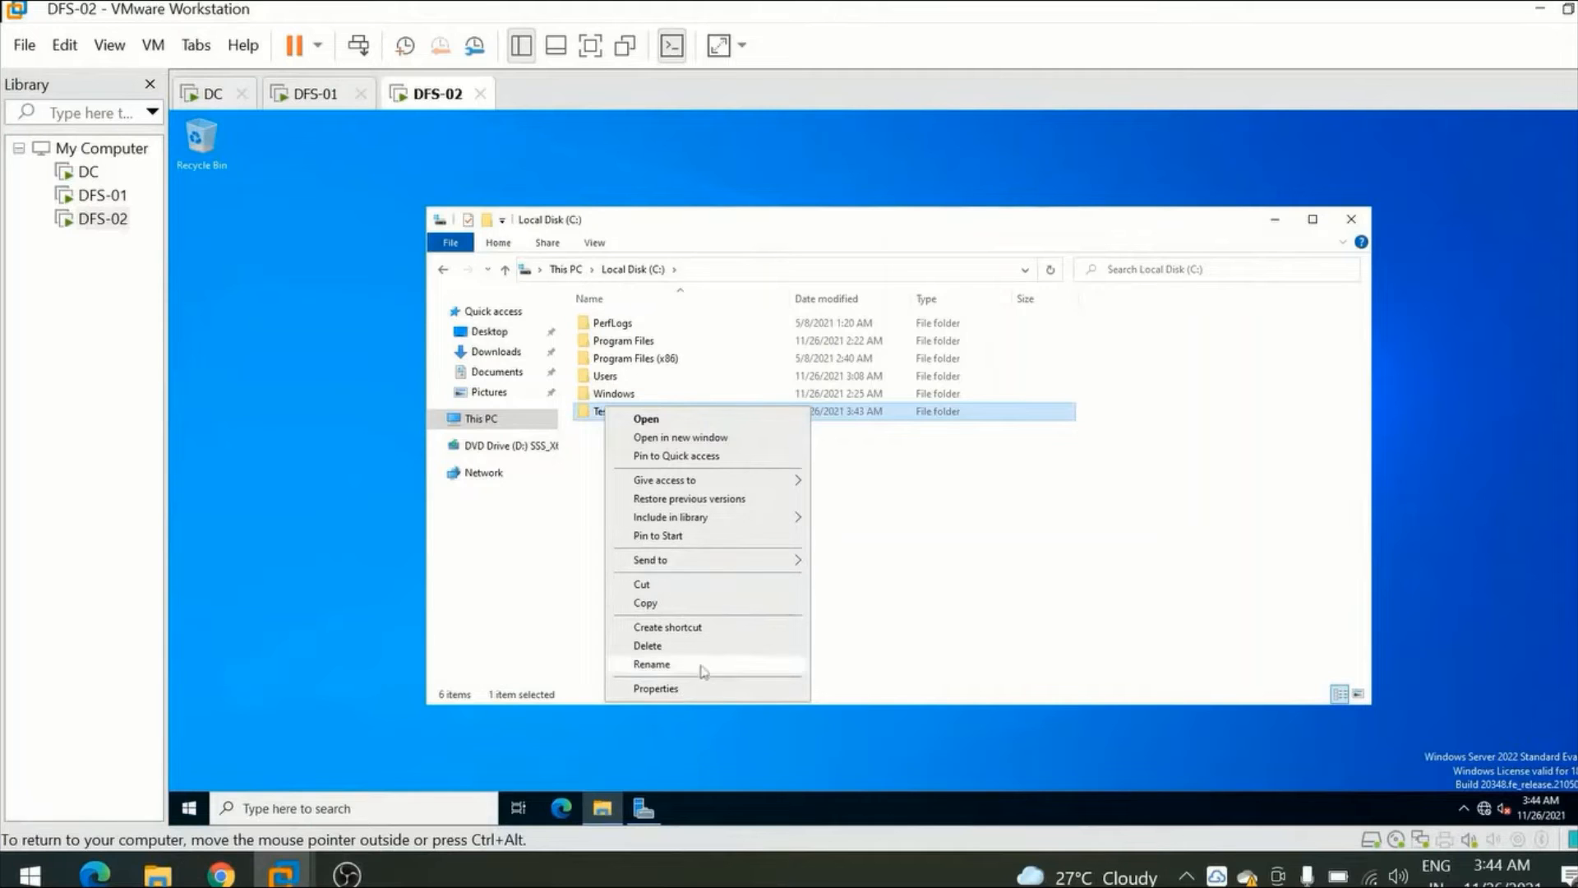
click(704, 690)
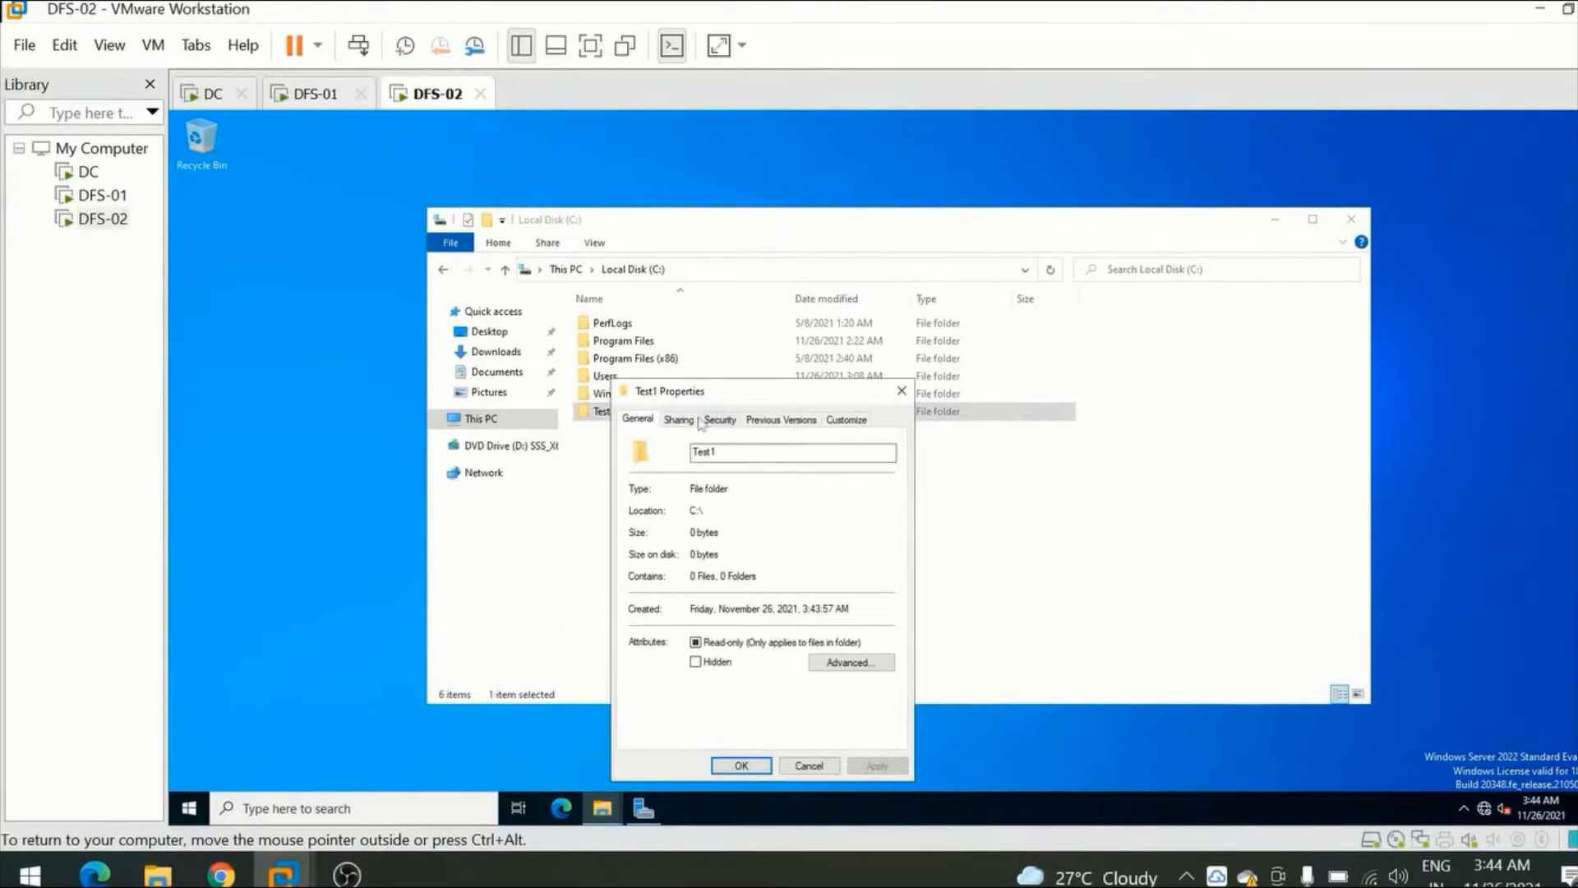
click(681, 420)
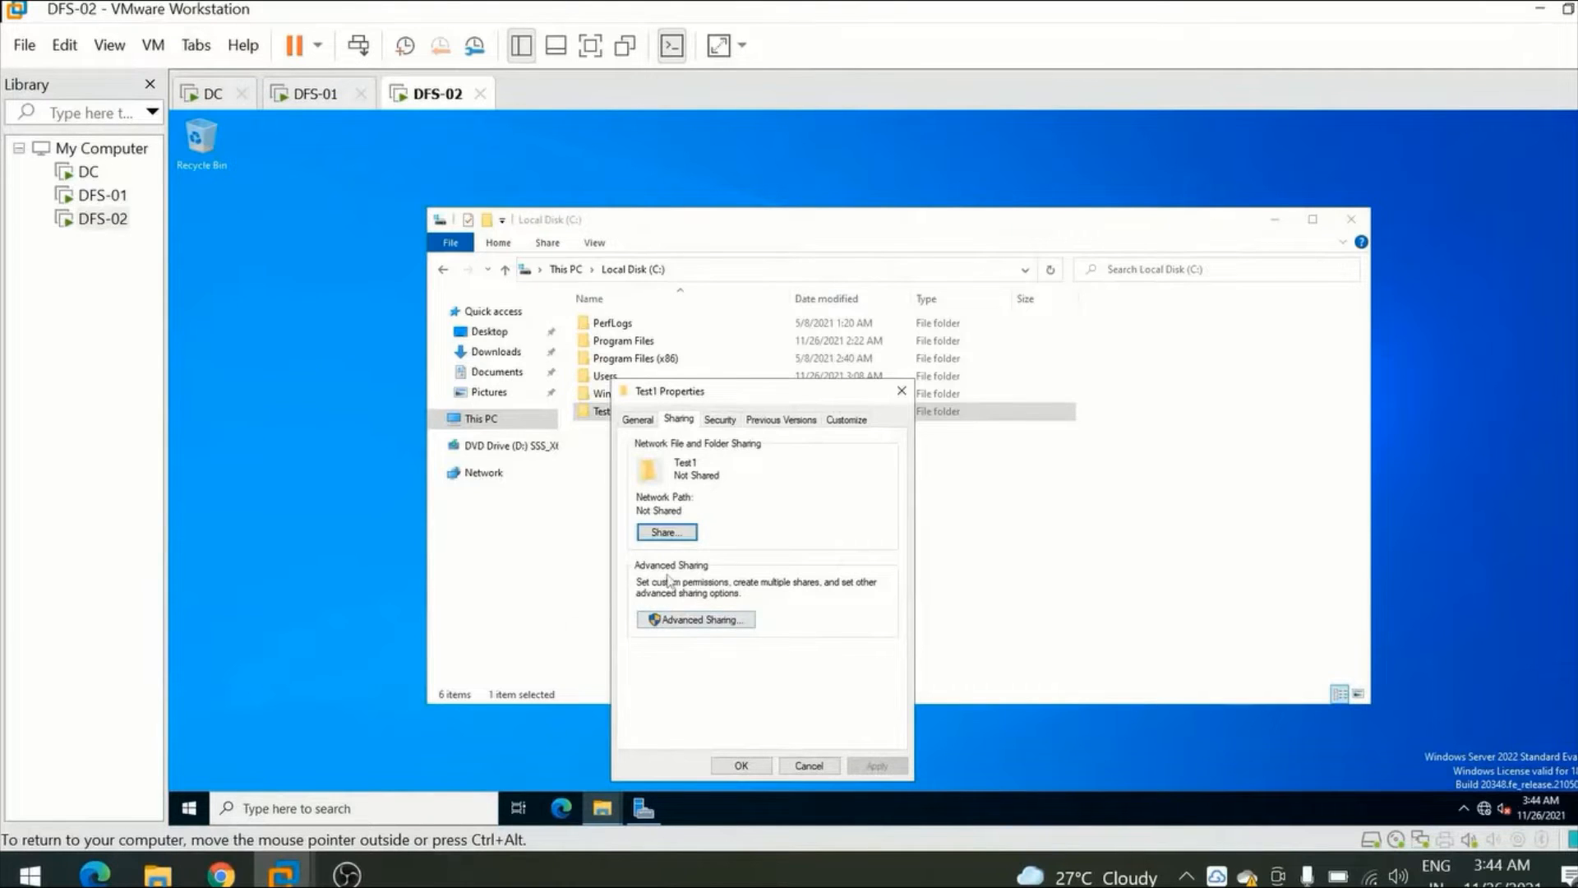
click(679, 622)
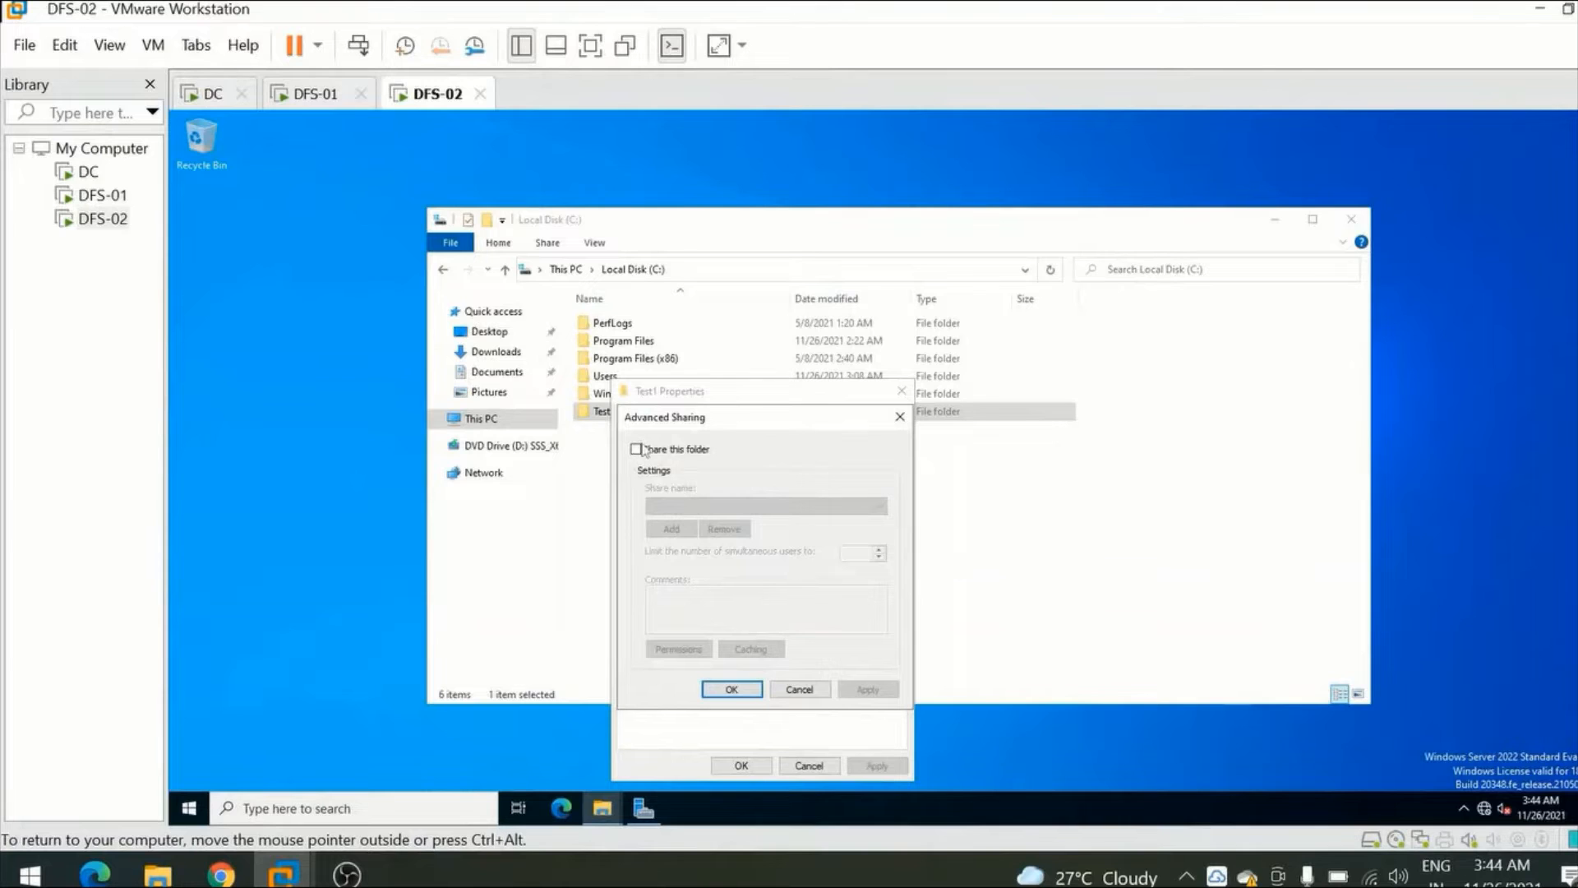
click(637, 450)
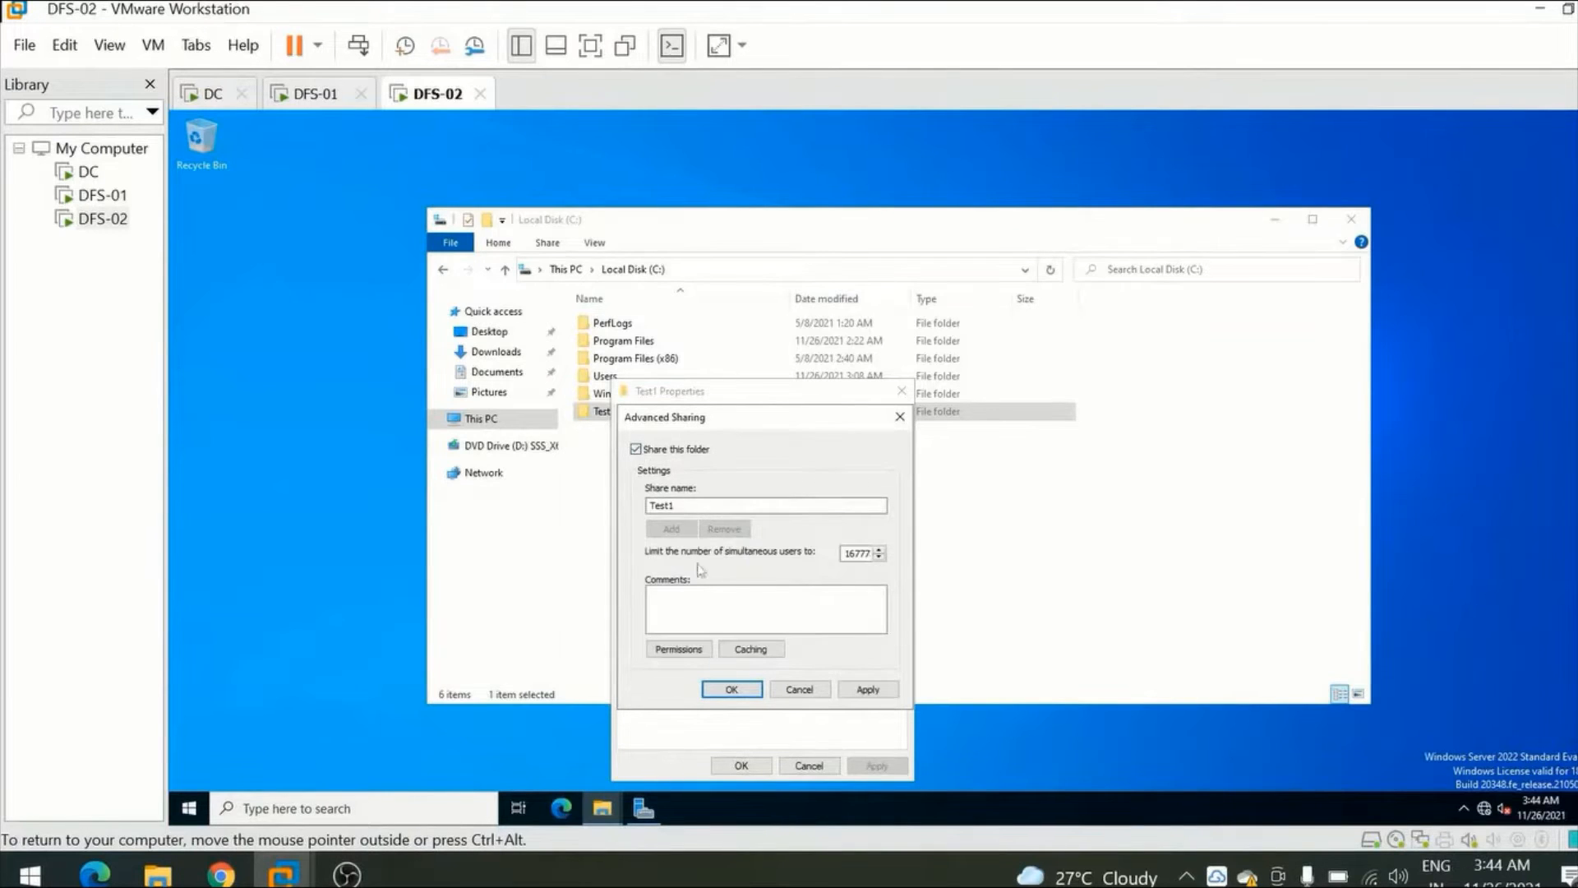
click(679, 649)
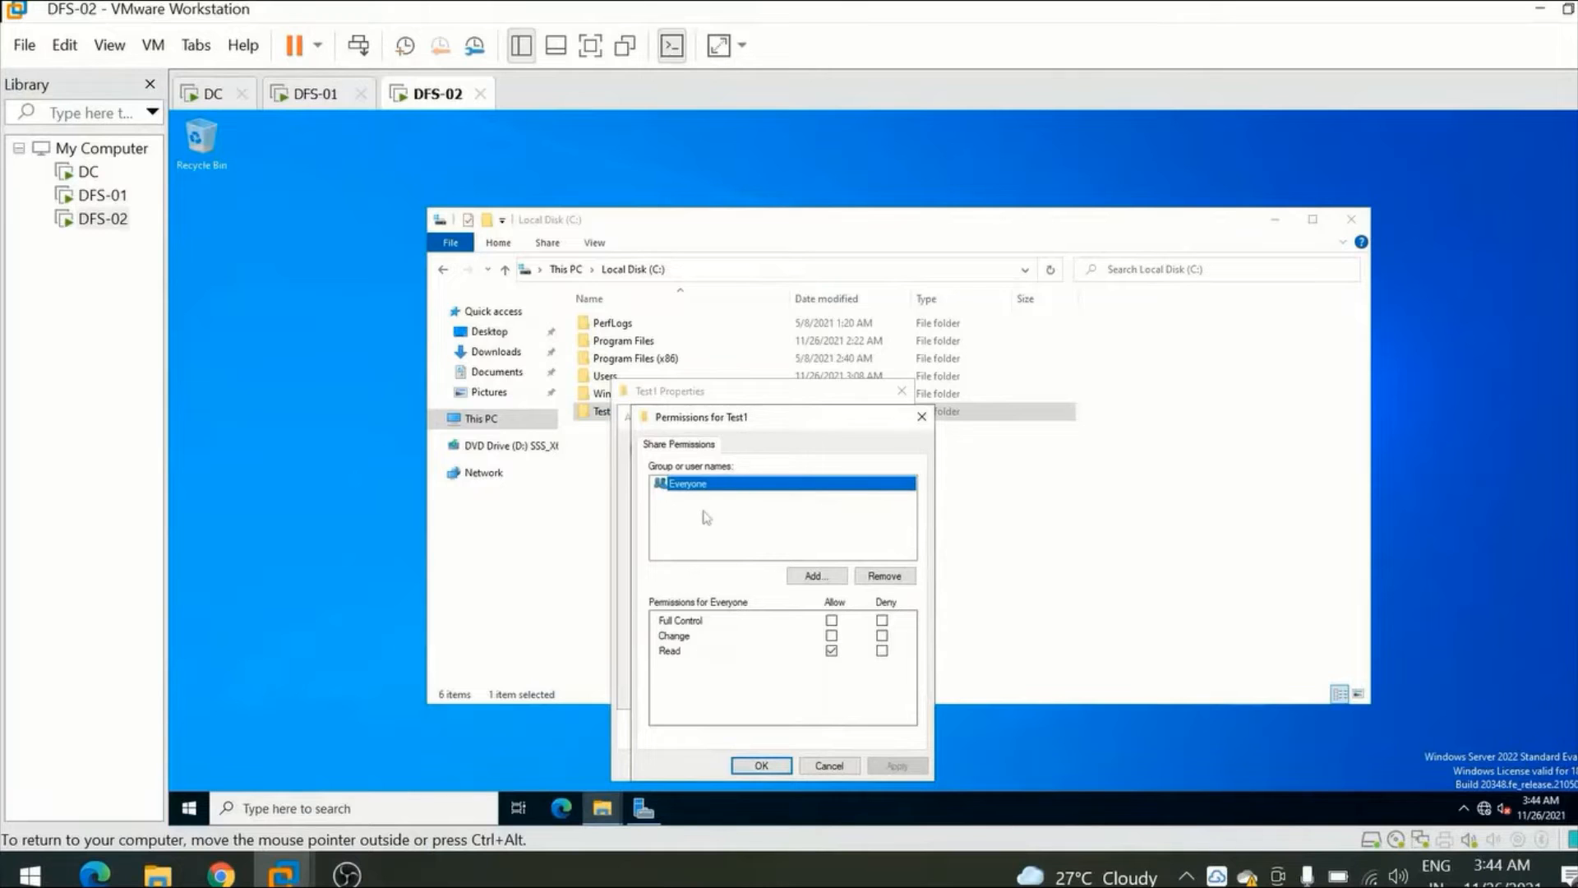
click(761, 765)
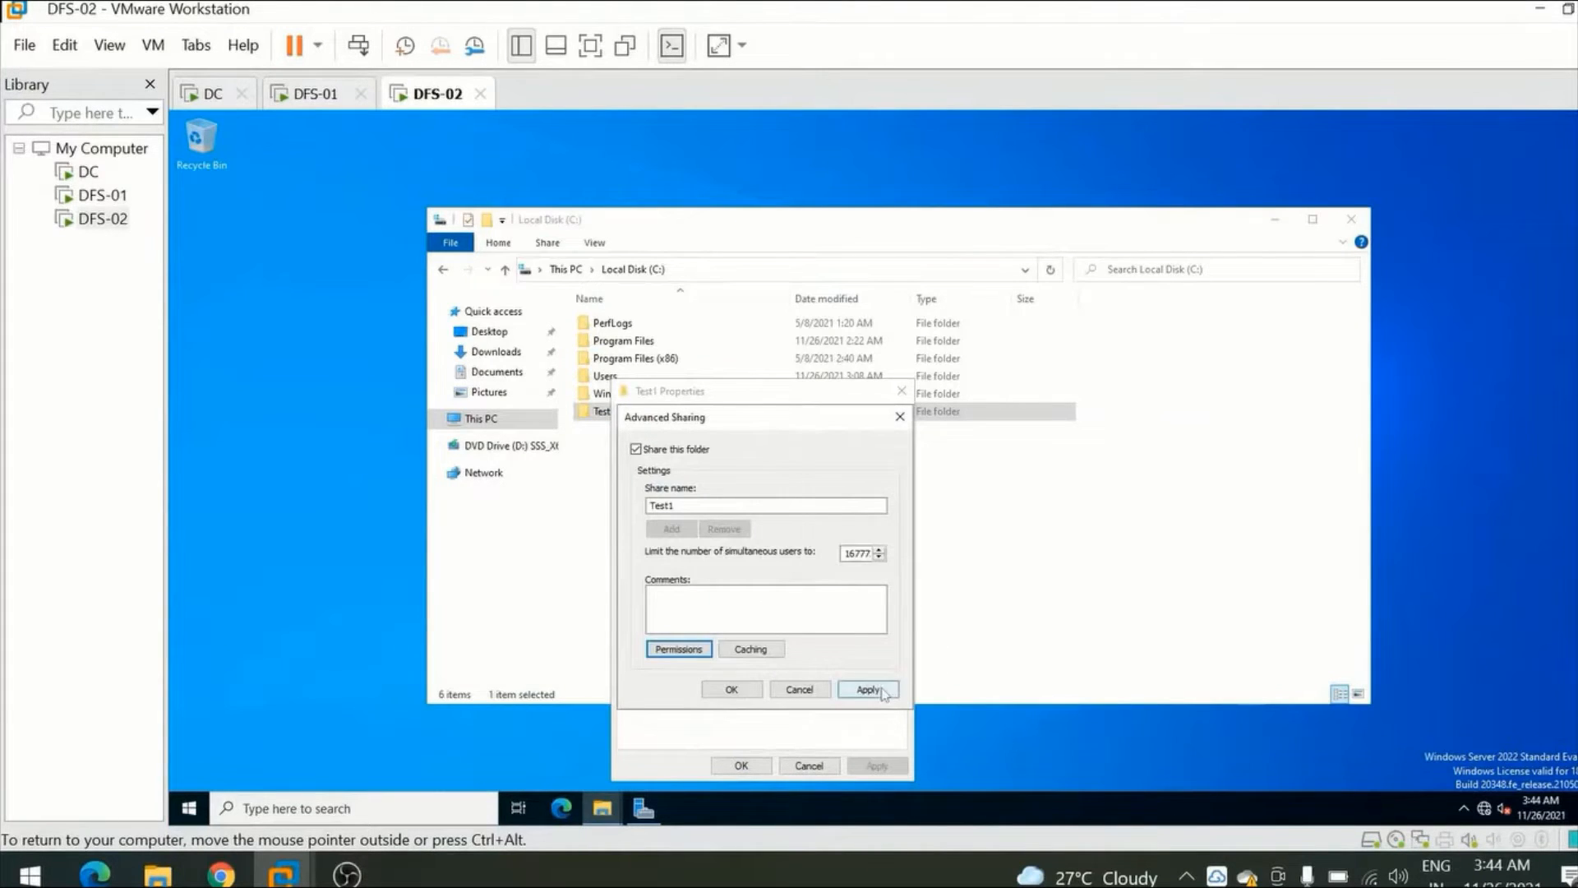
click(733, 686)
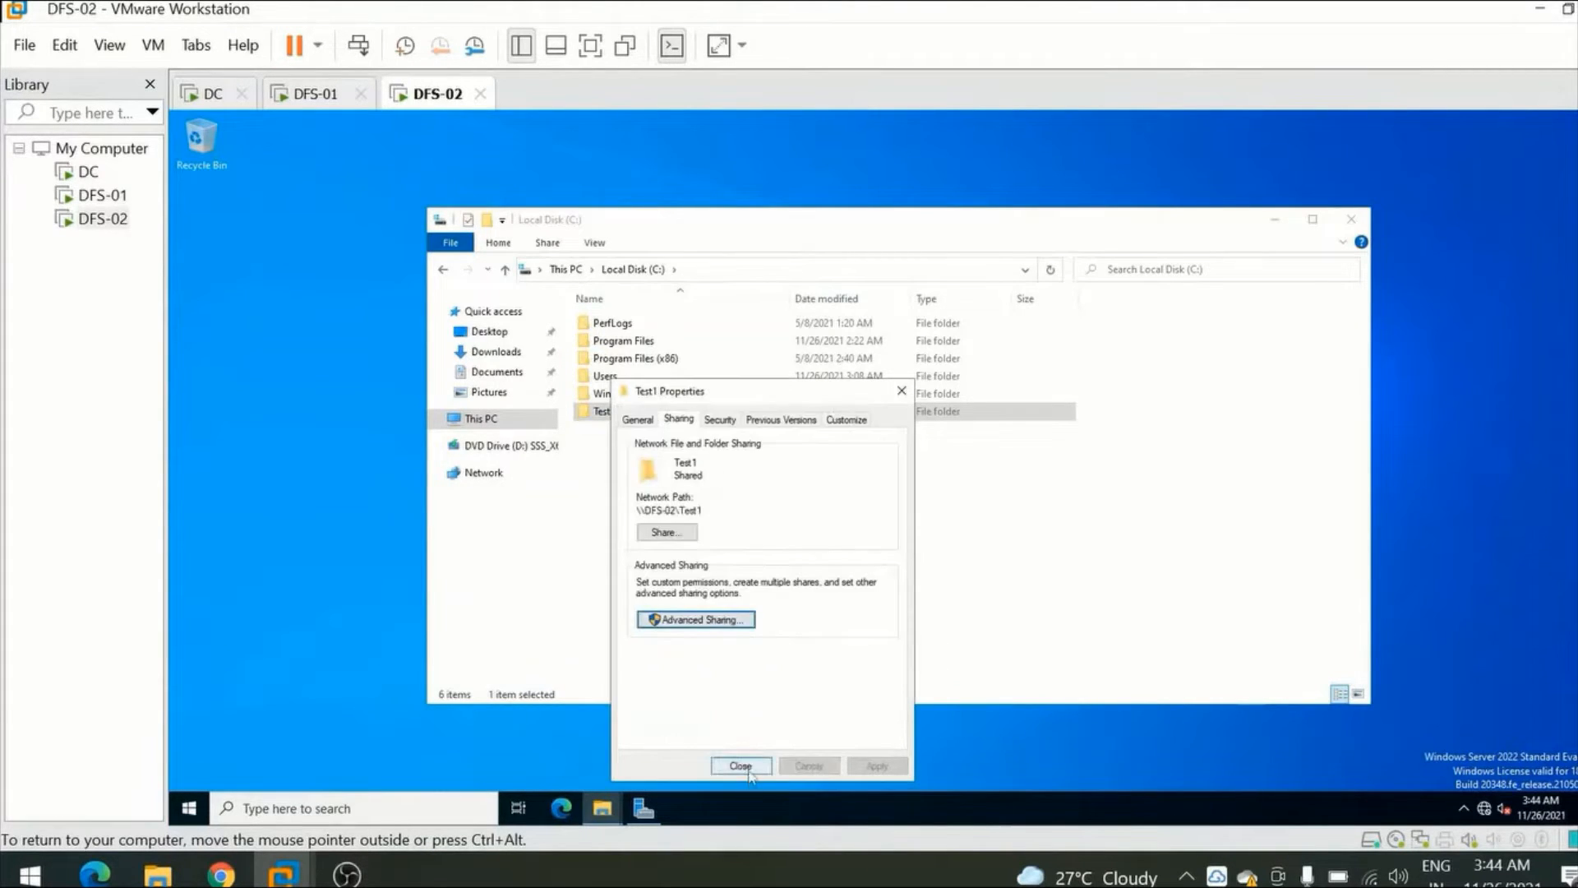
click(744, 767)
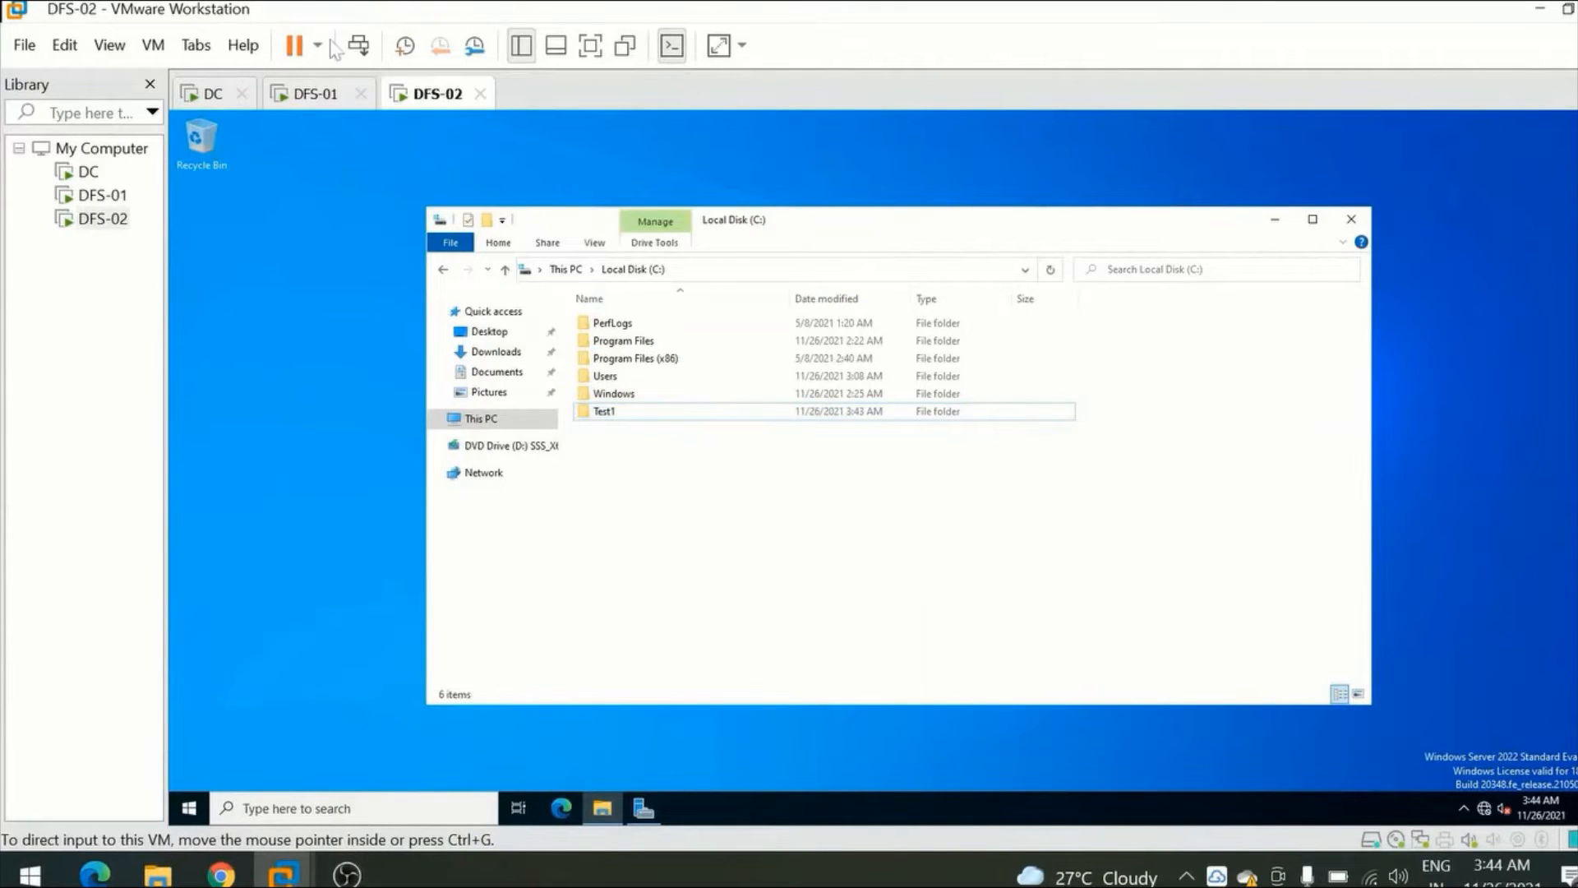
Switch to DFS-01 and create a folder named Test2 on its Local Disk (C:).
click(303, 102)
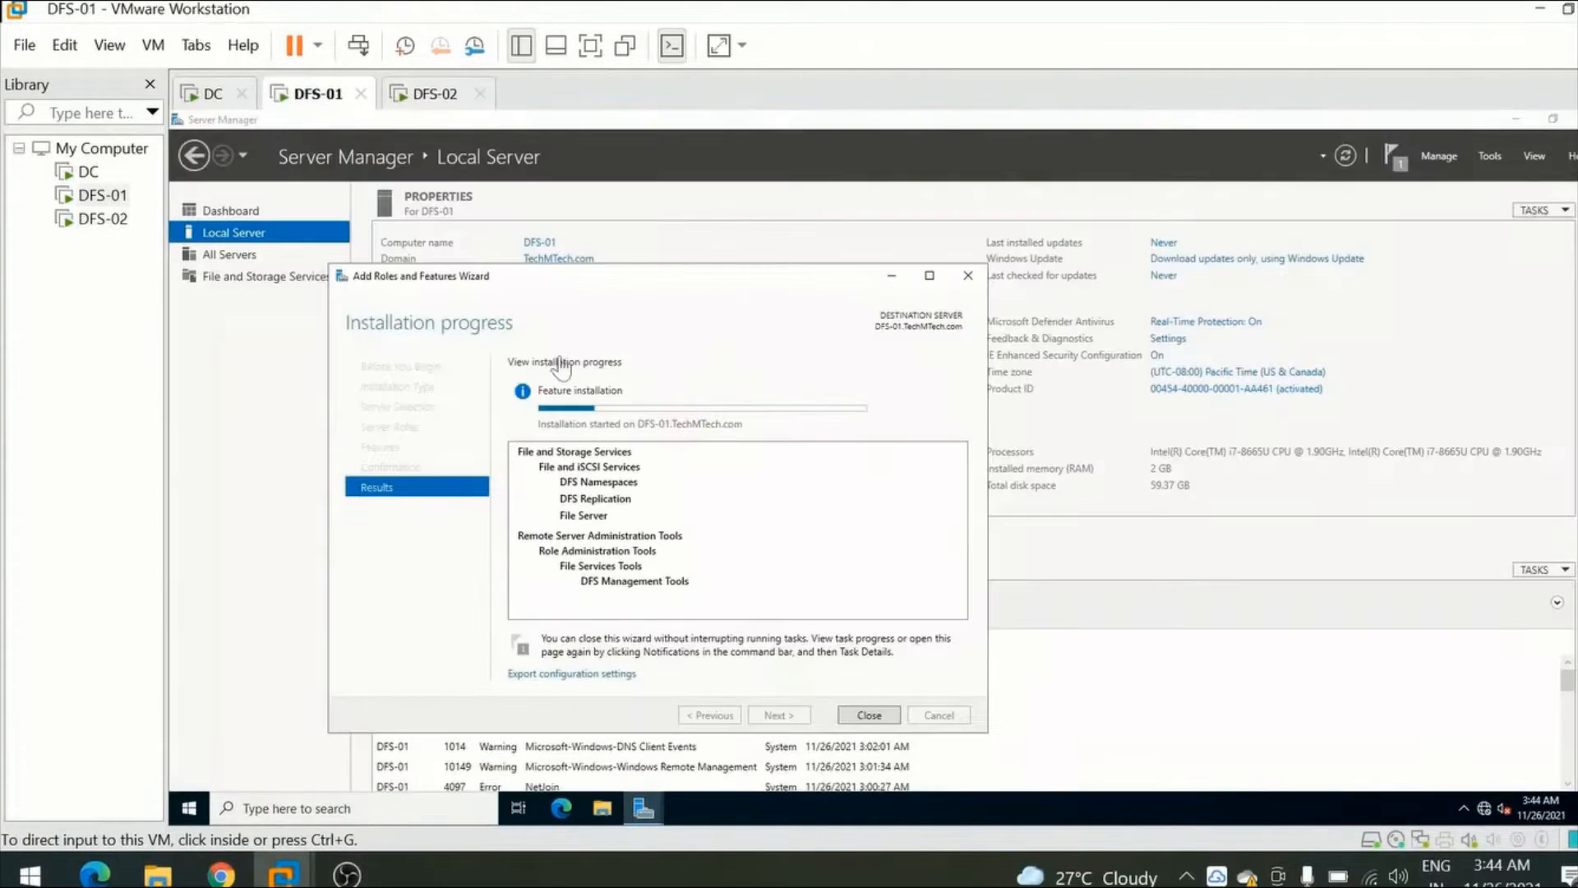
click(603, 809)
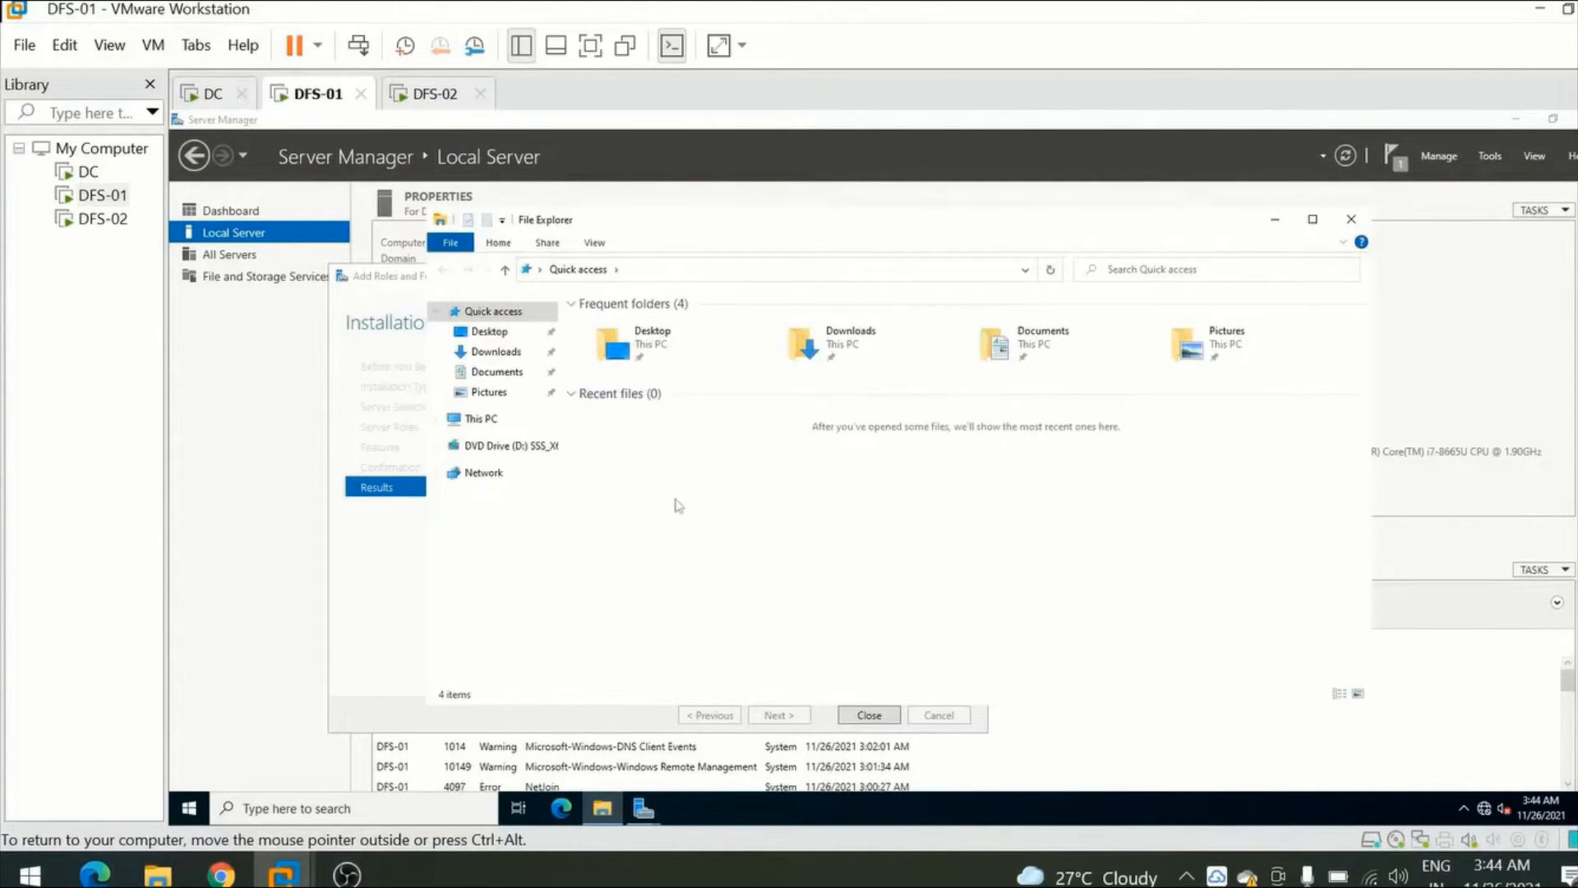
right_click(687, 503)
click(523, 501)
click(481, 419)
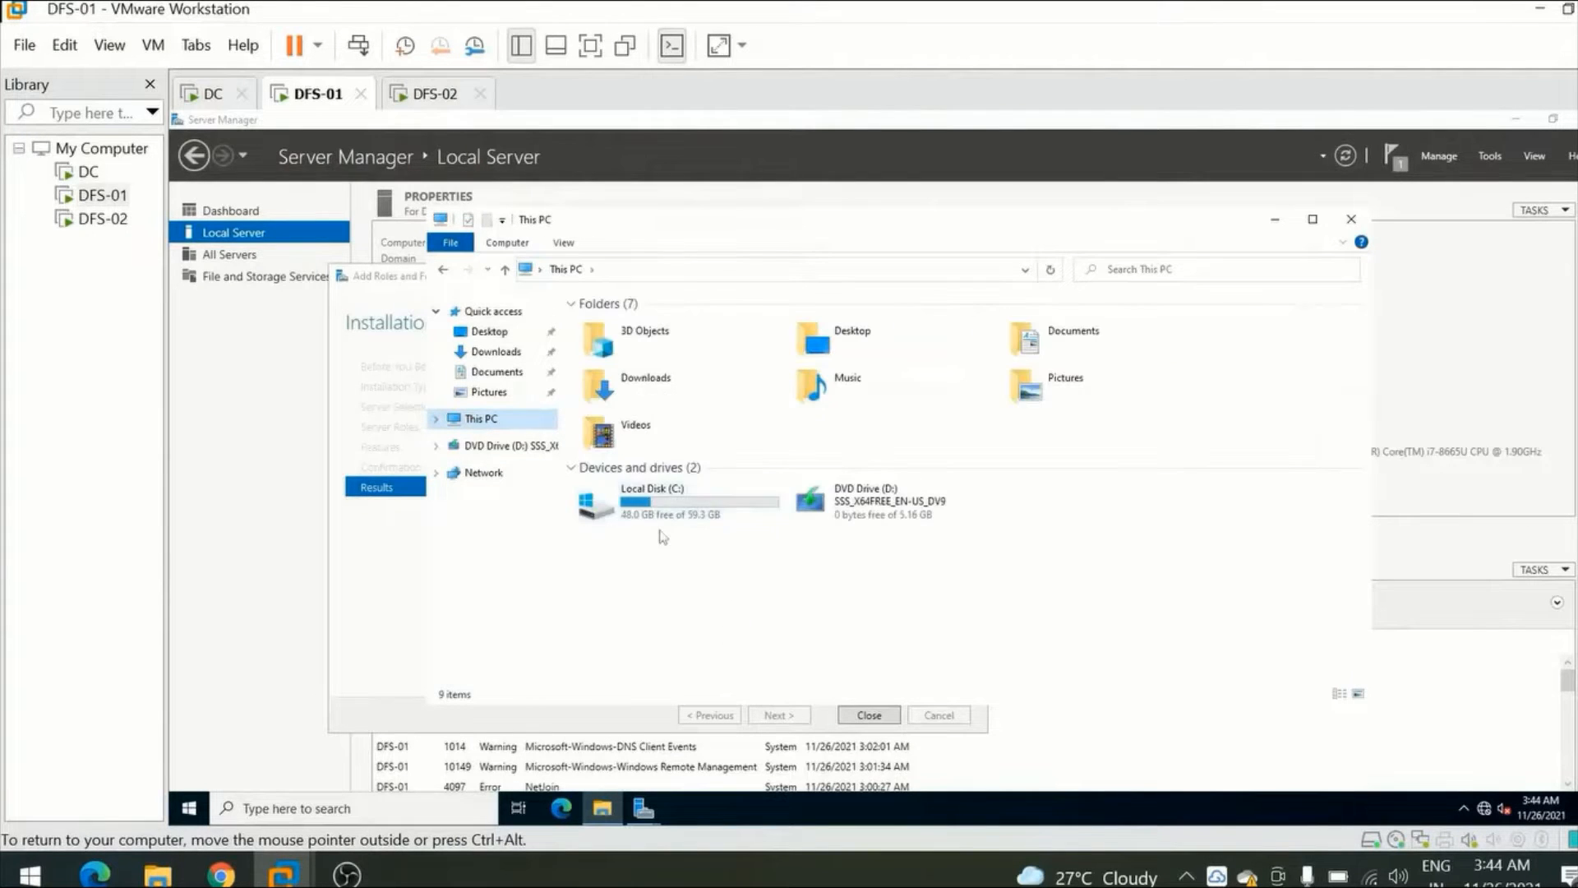
double_click(694, 519)
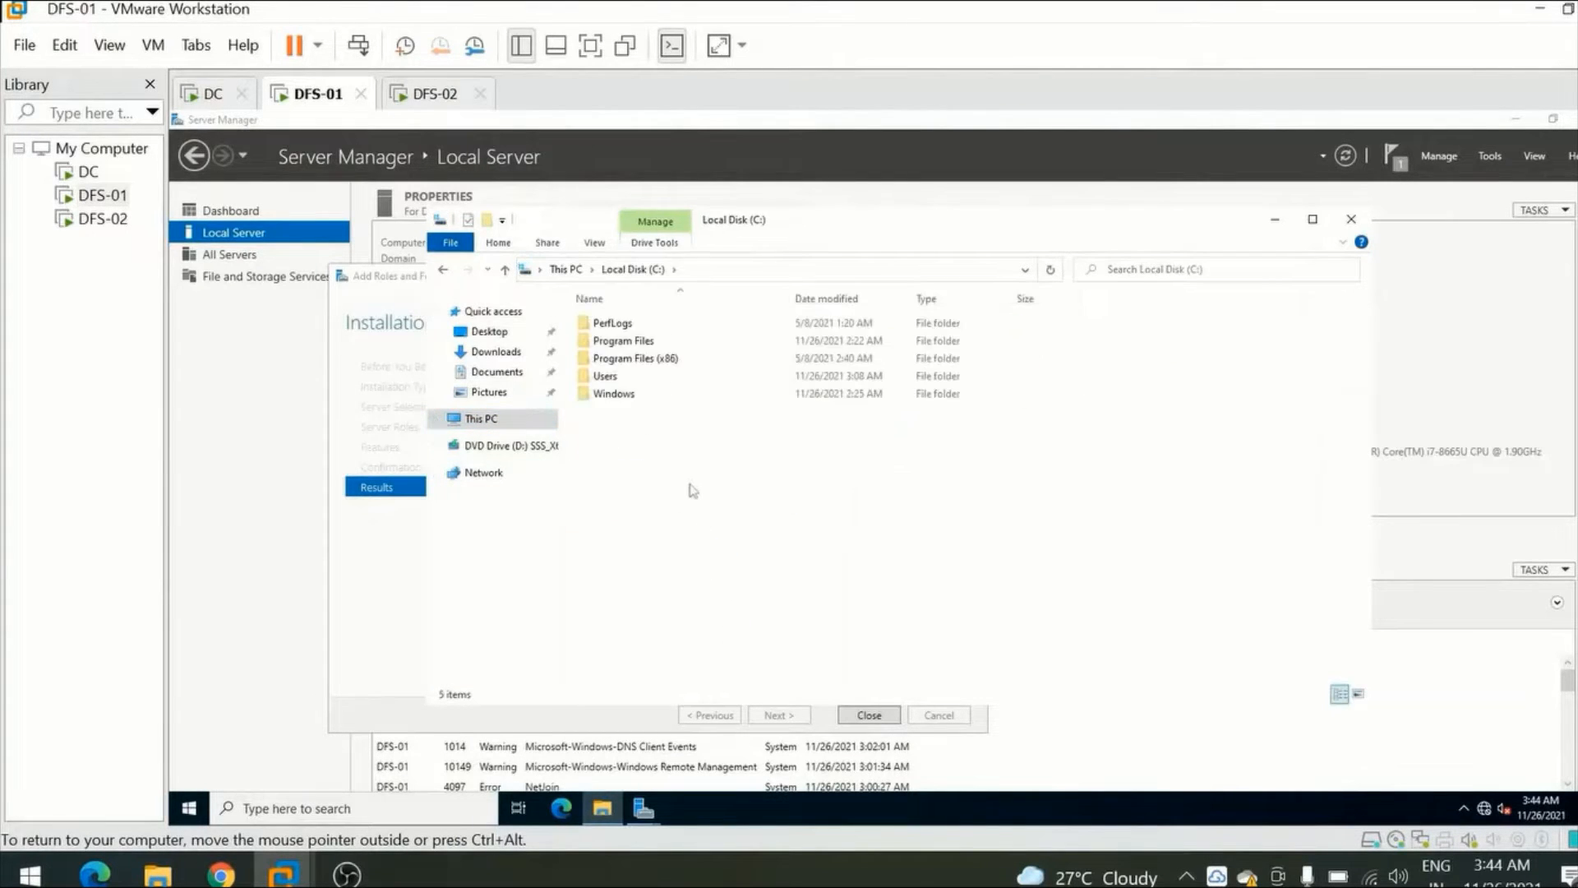
right_click(690, 486)
mouse_move(820, 650)
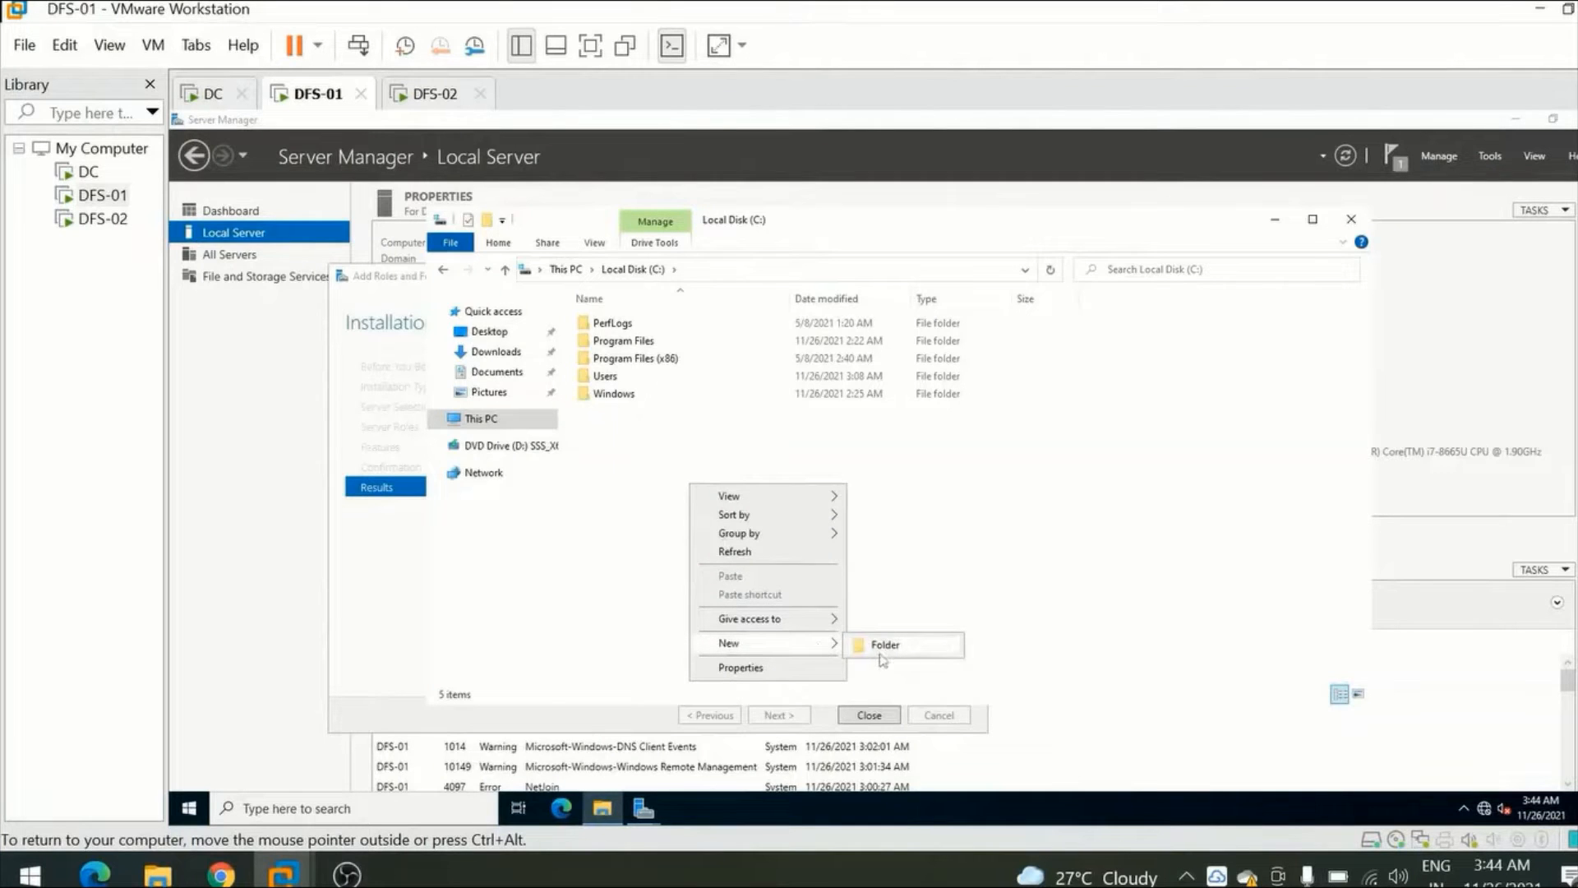
click(877, 646)
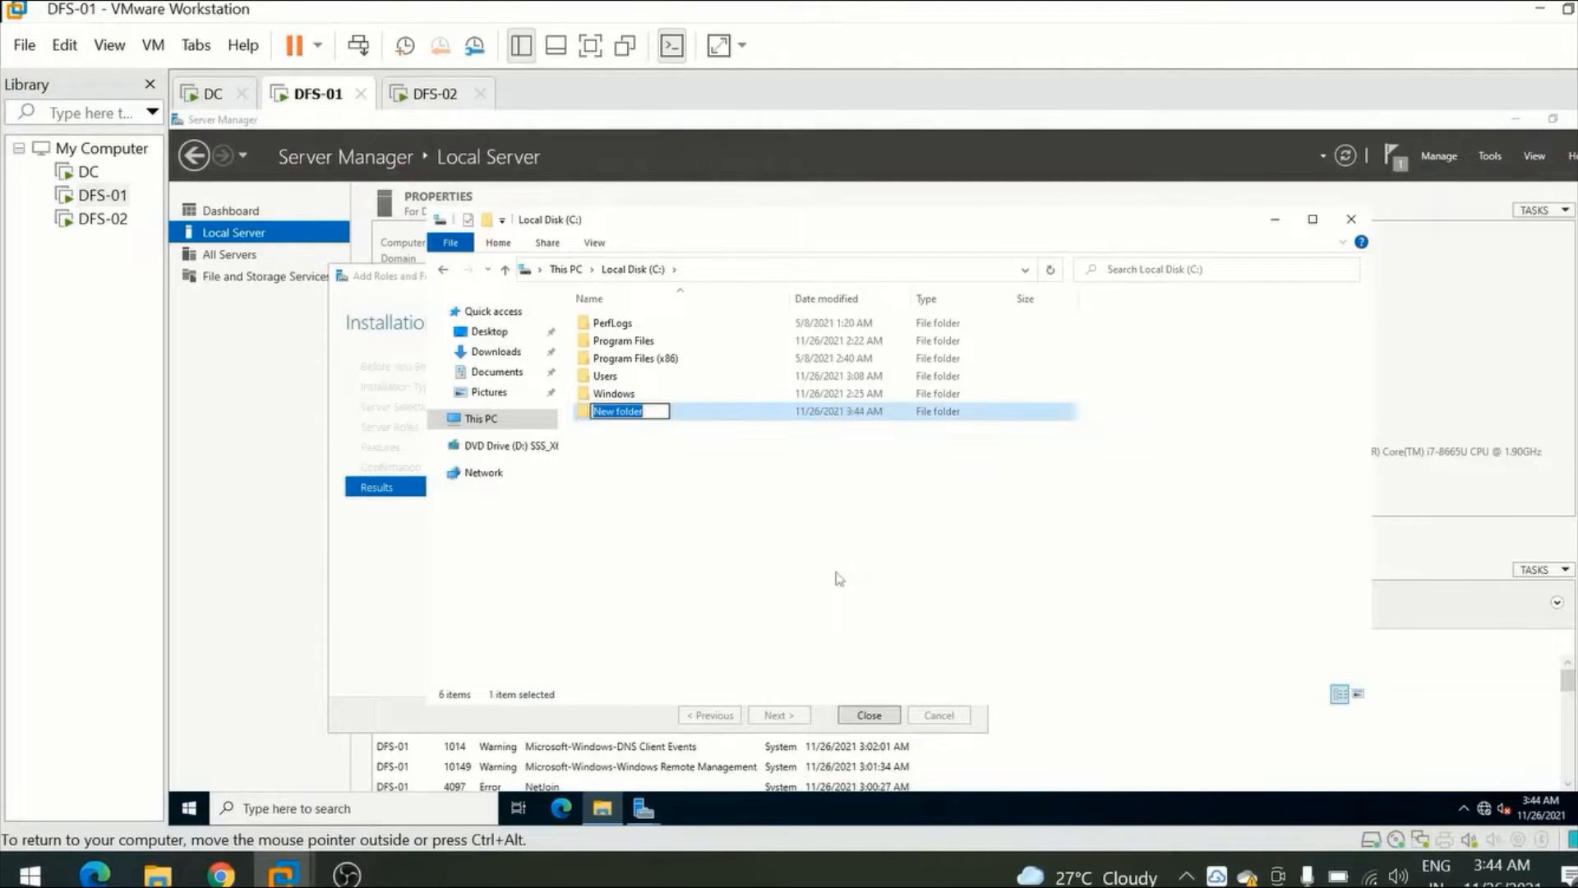
text(Test2)
click(744, 501)
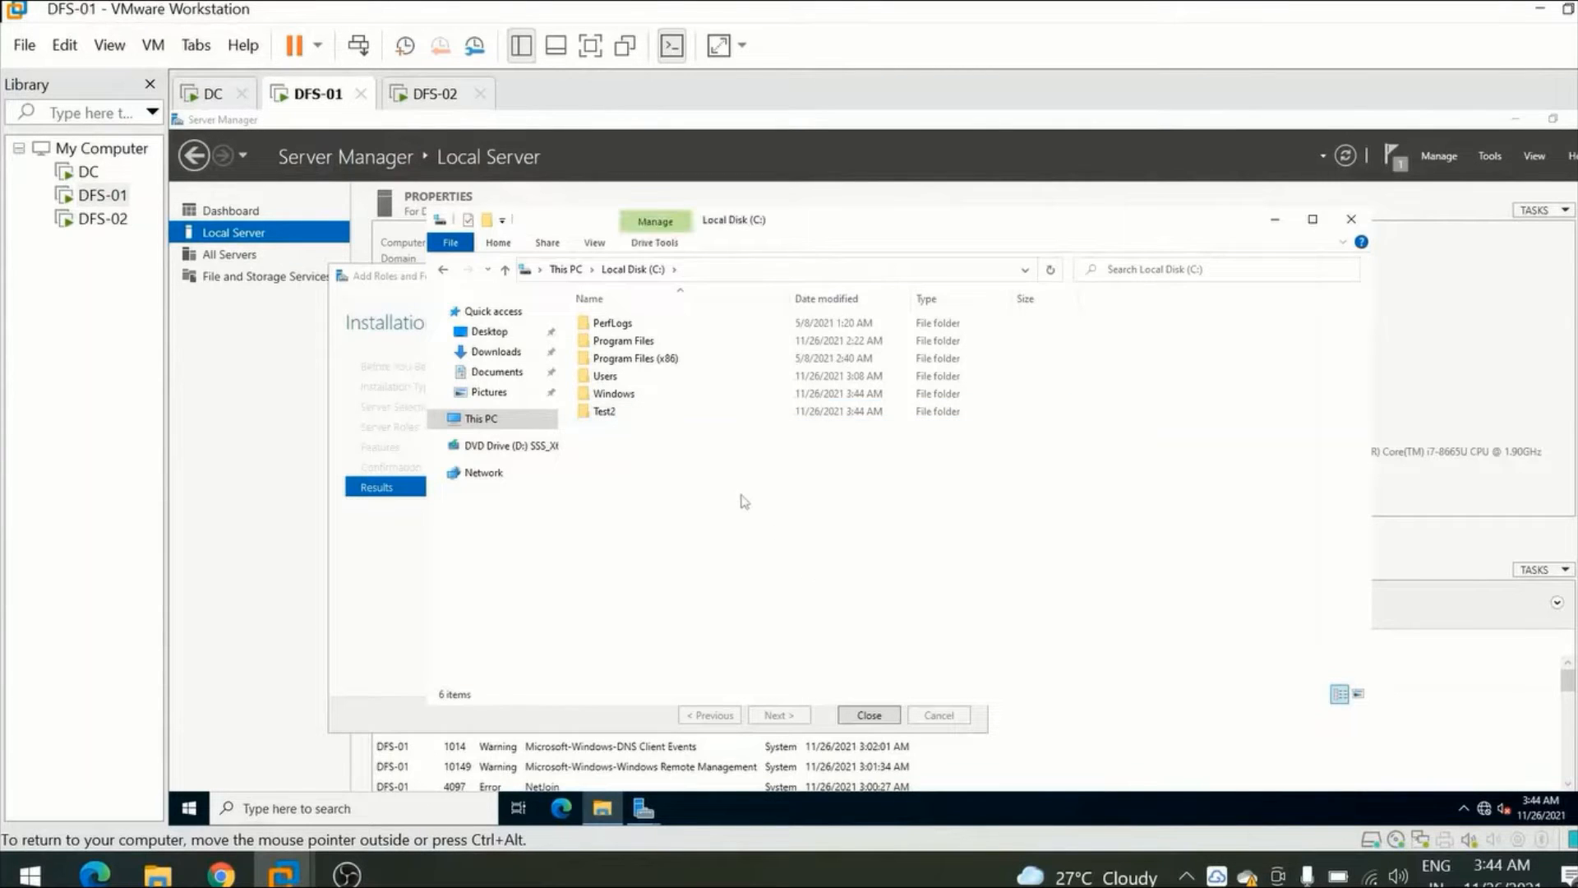
Create another folder named Test3 on Local Disk (C:) of DFS-01.
right_click(722, 491)
mouse_move(873, 675)
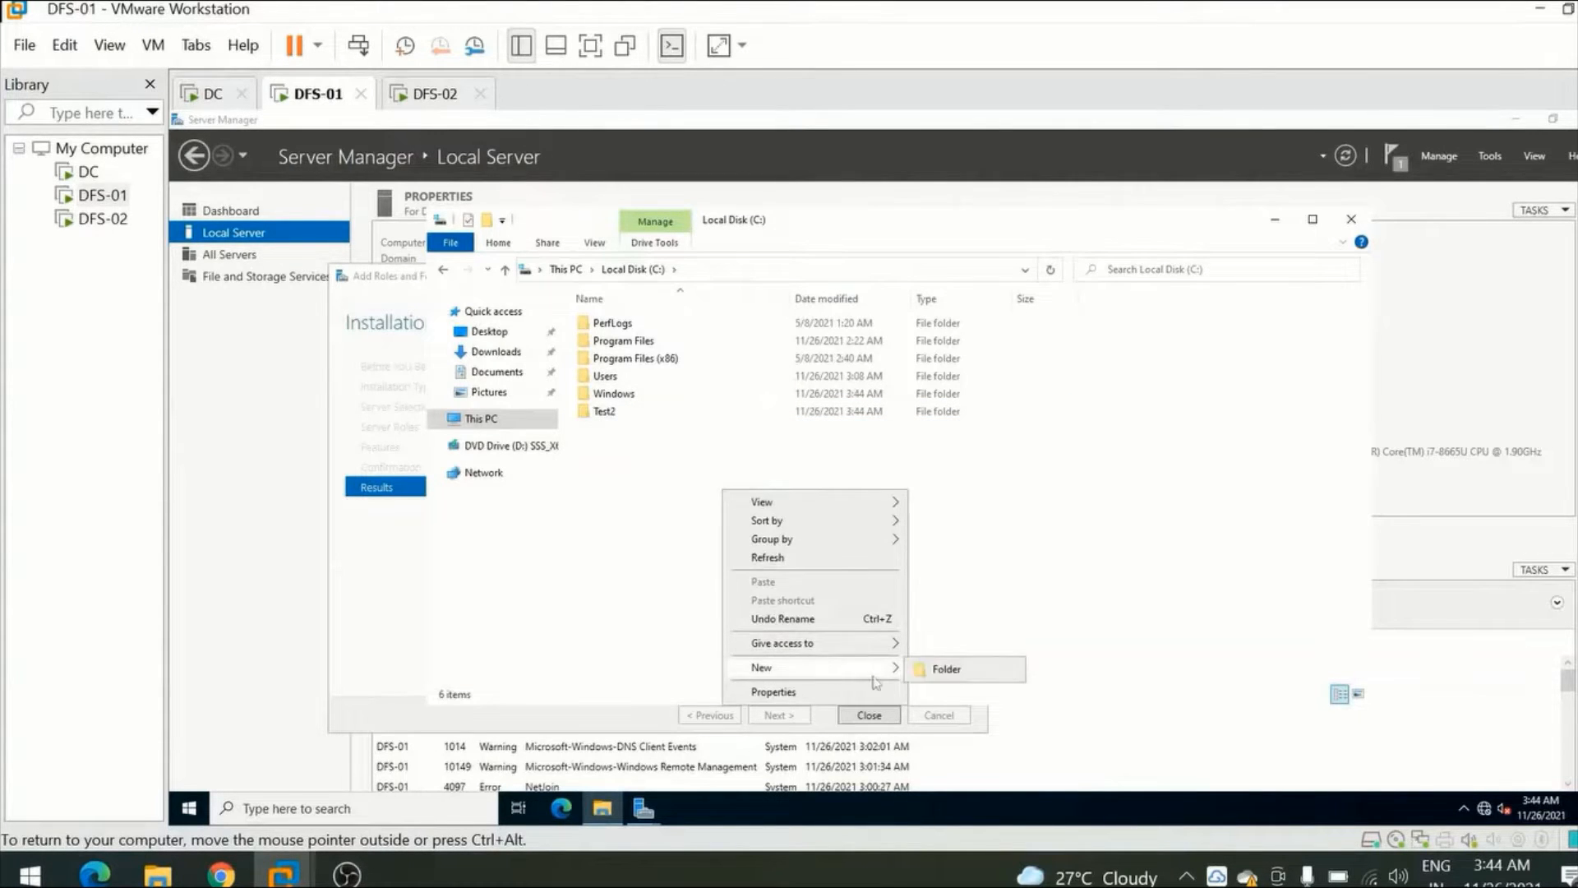
click(937, 669)
text(T)
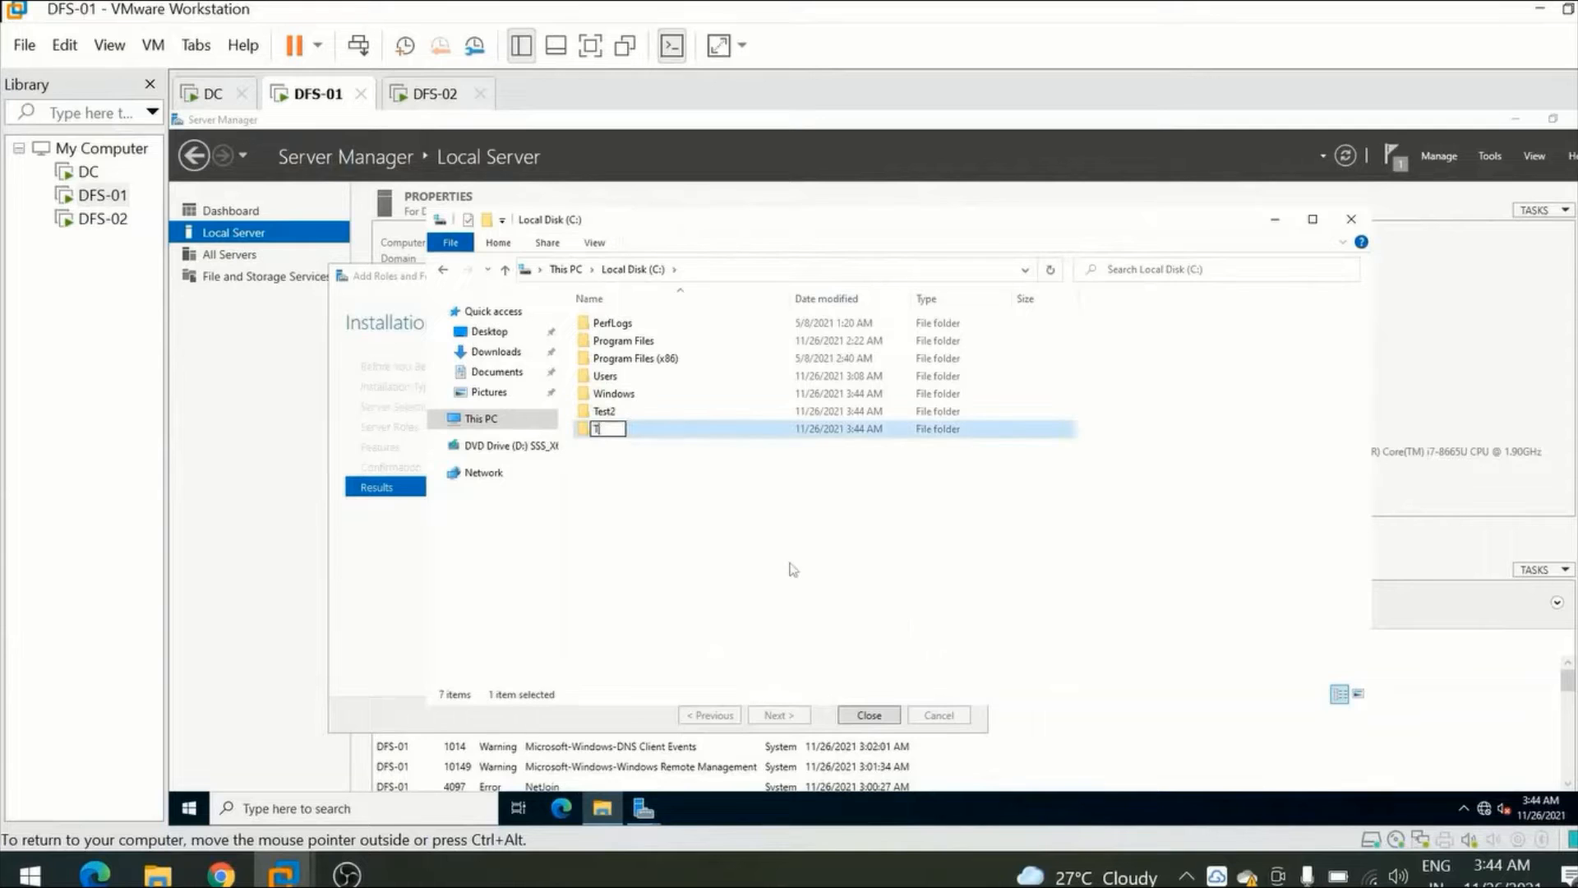
text(est3)
click(720, 519)
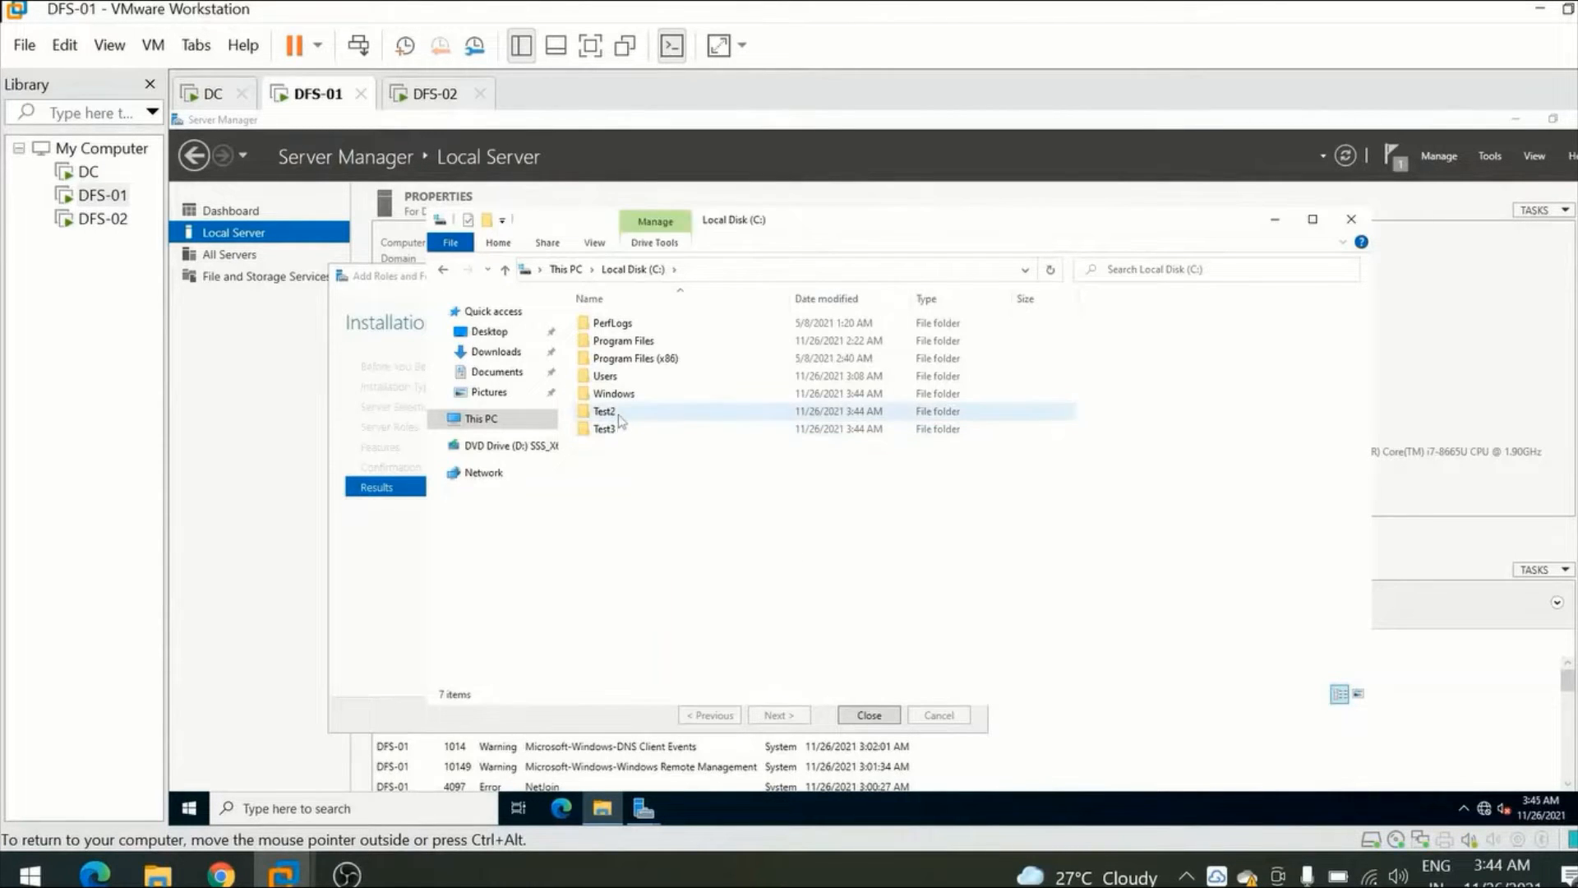
Share the Test2 folder through Advanced Sharing under the share name Test2, keeping the default Read permission for Everyone.
click(620, 431)
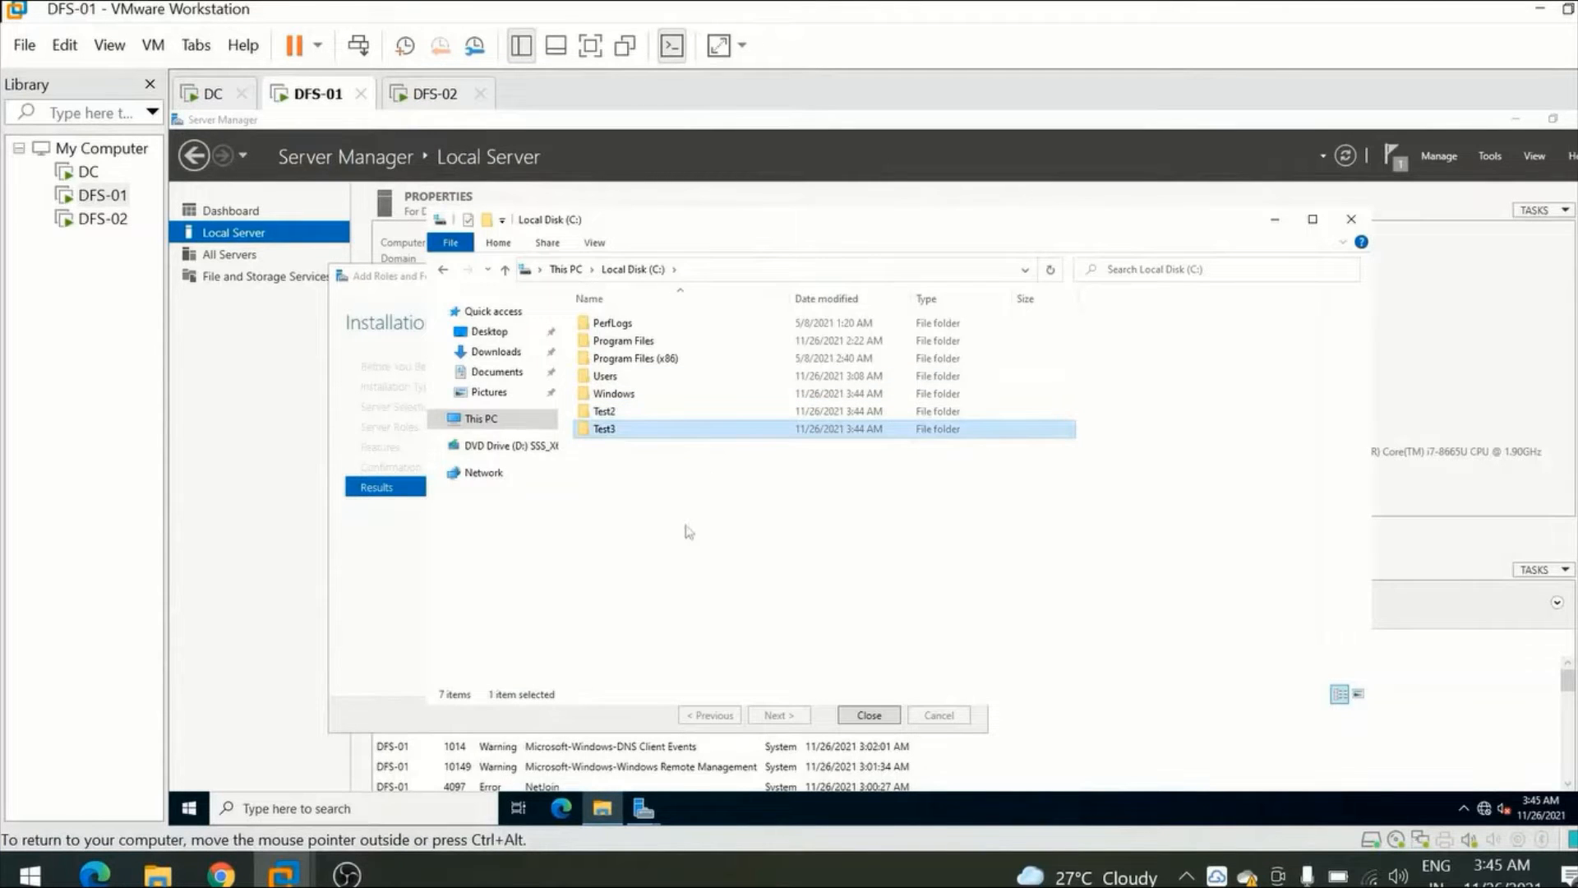
click(635, 413)
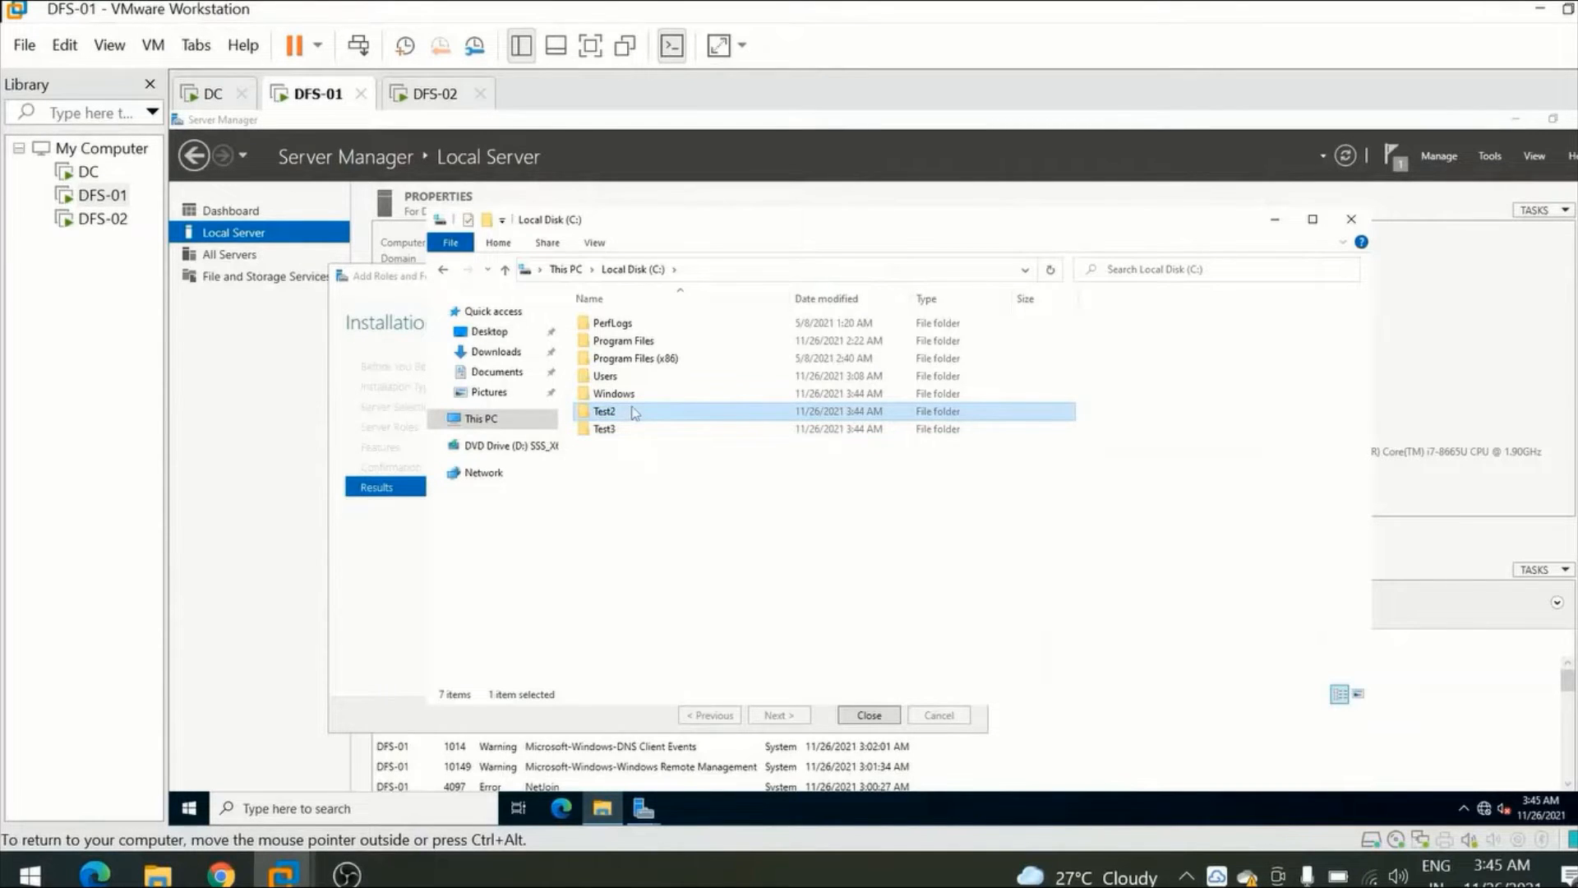
right_click(617, 413)
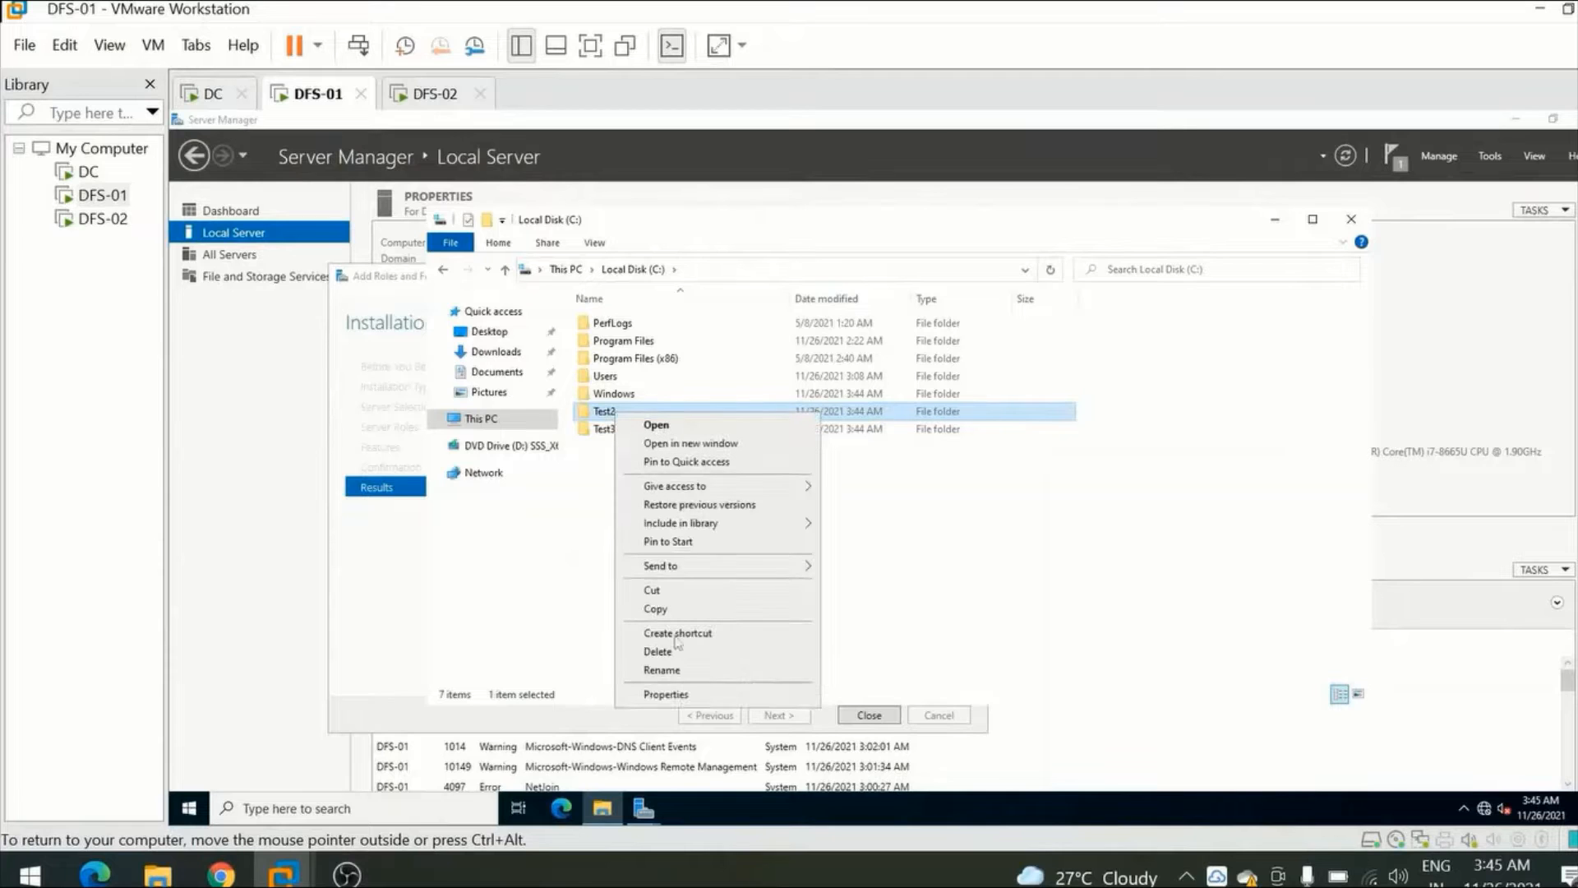
click(666, 693)
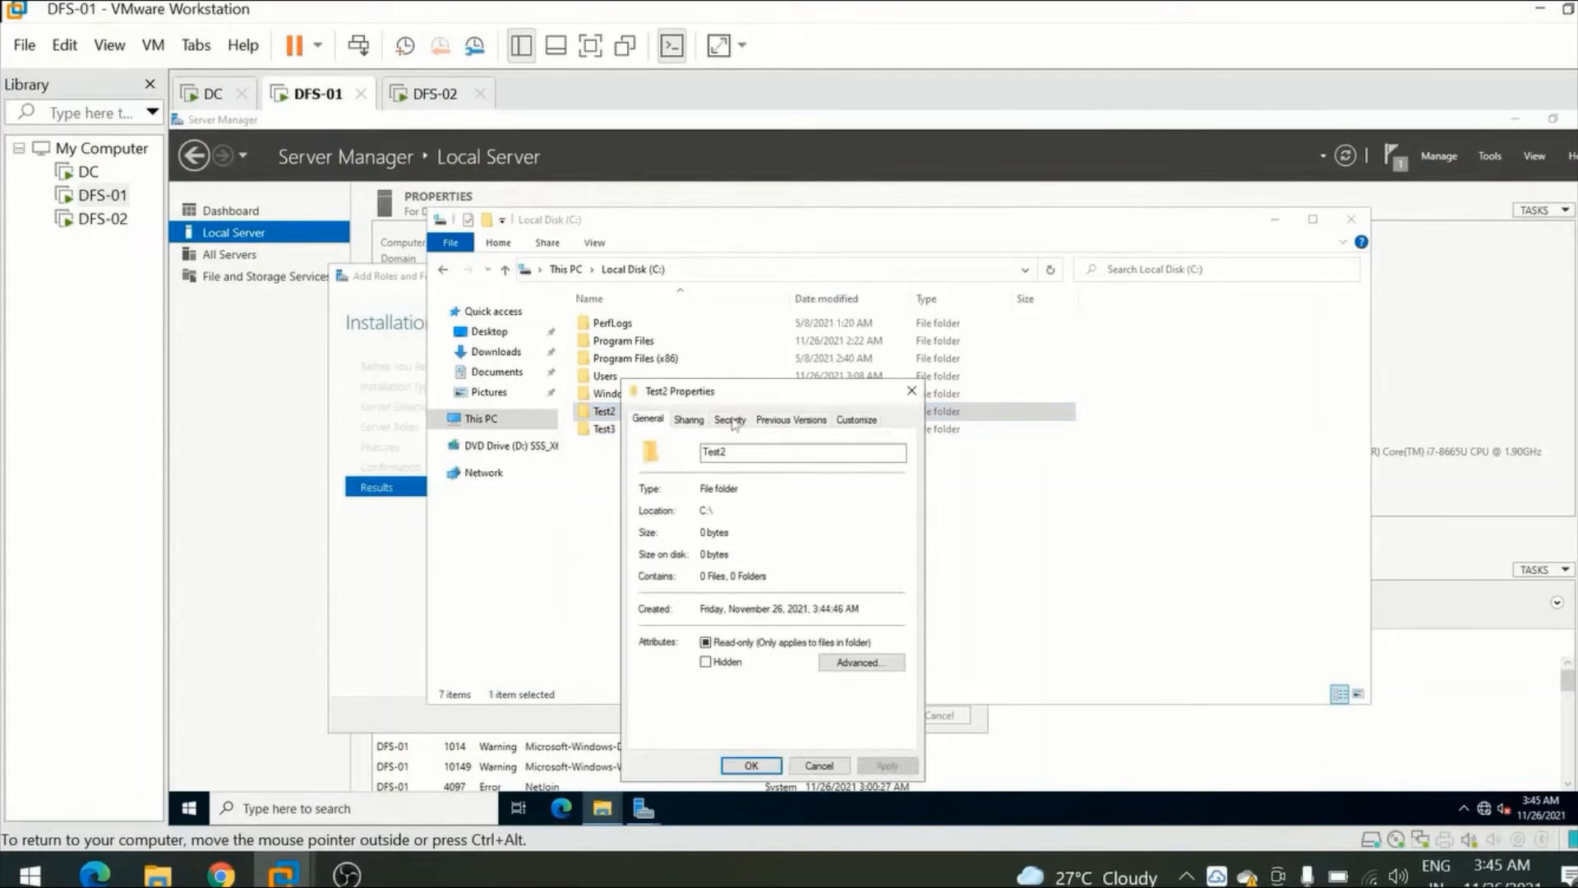
click(689, 420)
click(689, 618)
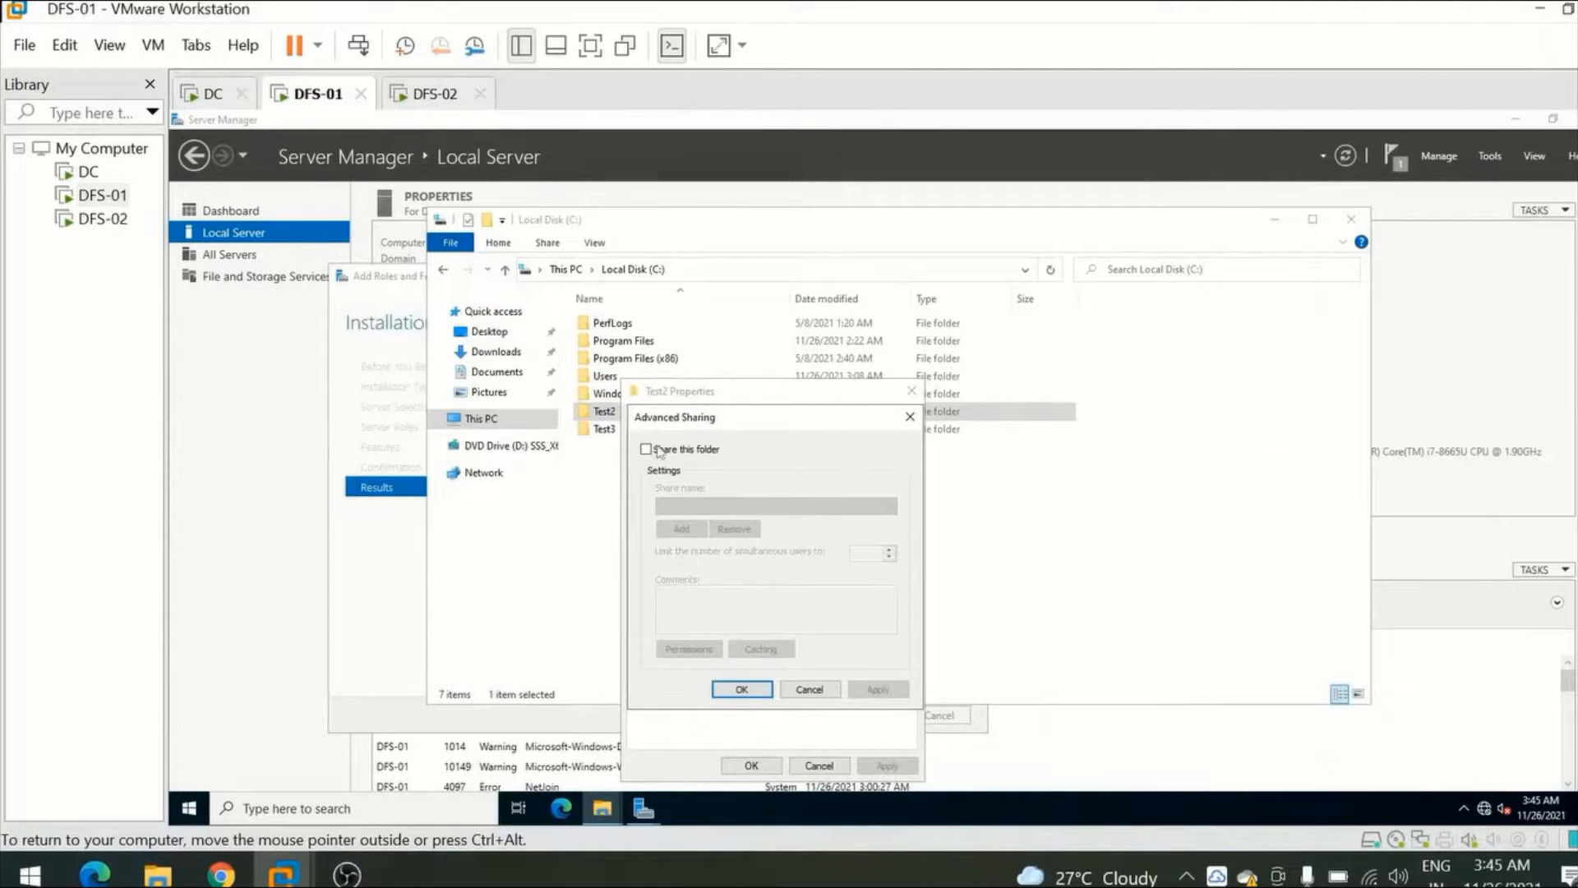
click(658, 450)
click(688, 649)
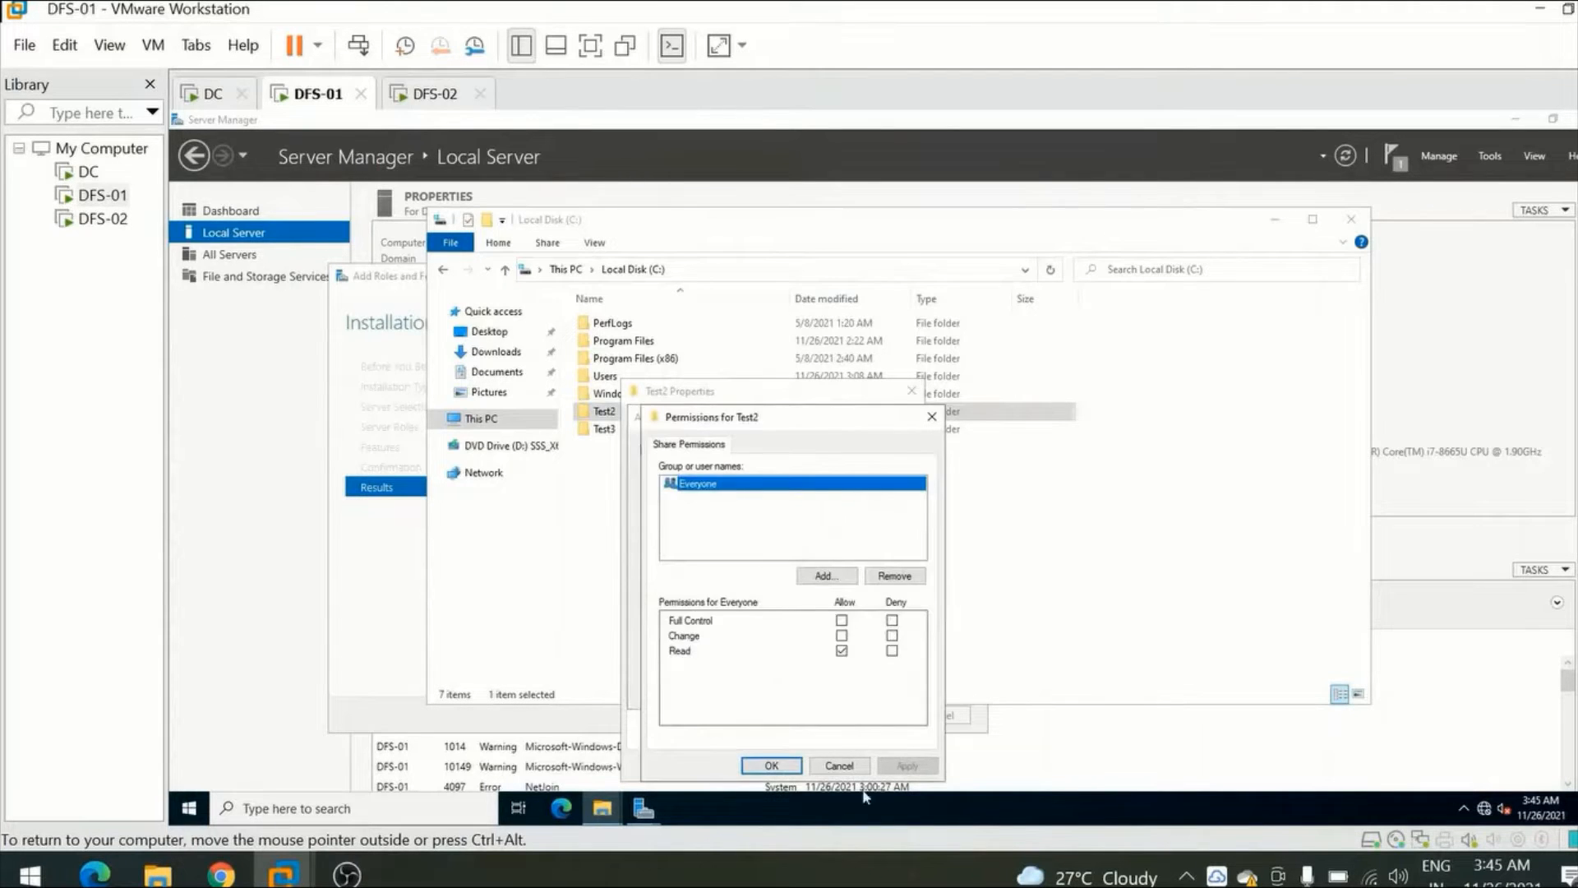
click(771, 765)
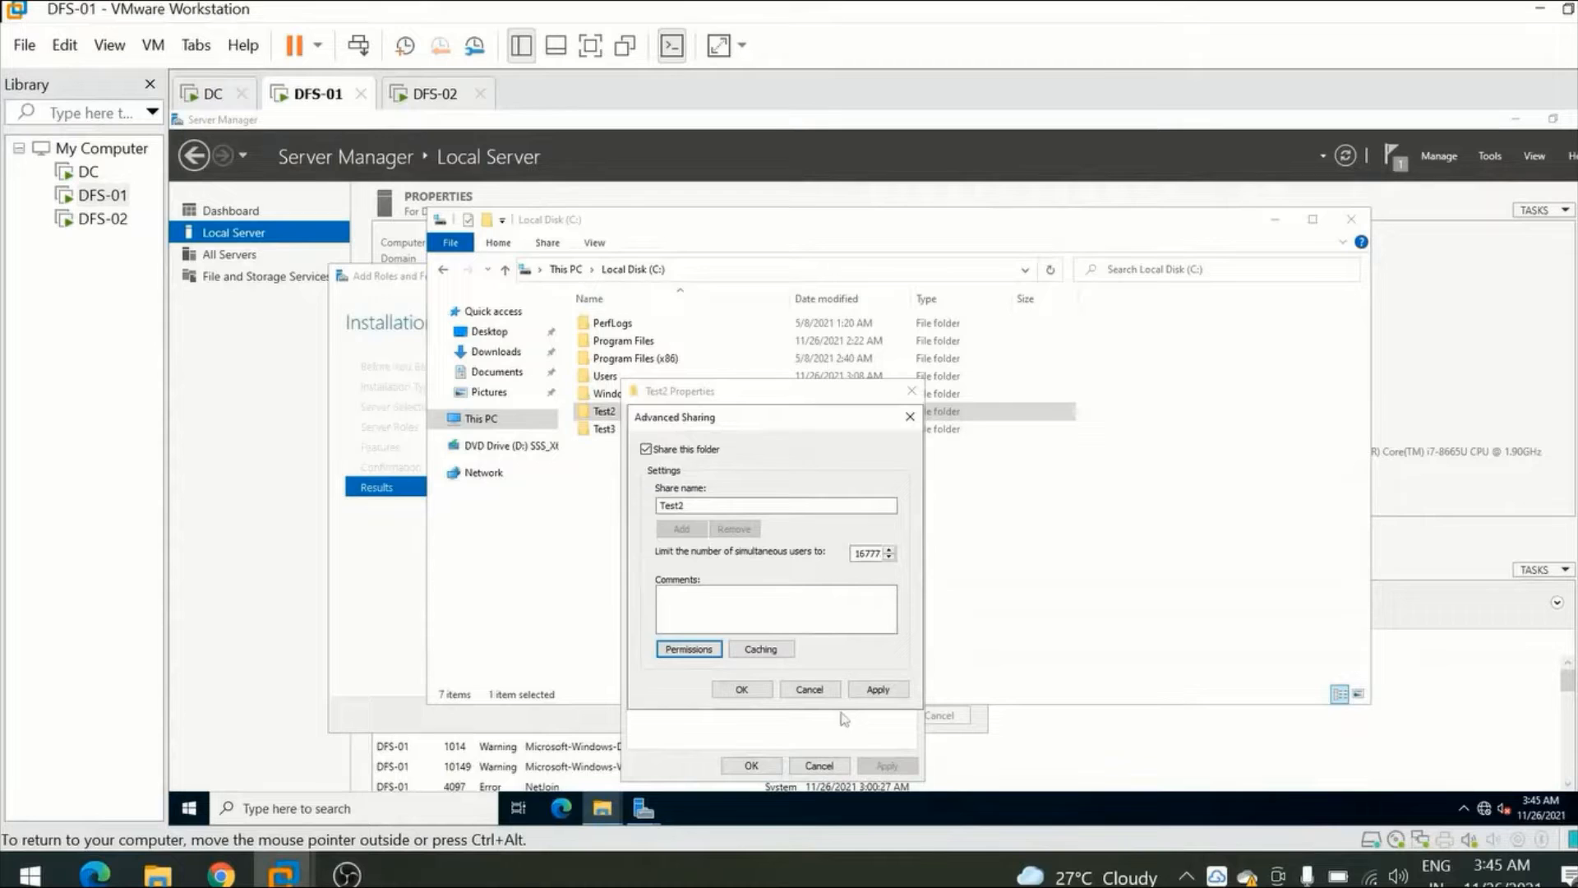
click(877, 689)
click(741, 689)
click(751, 765)
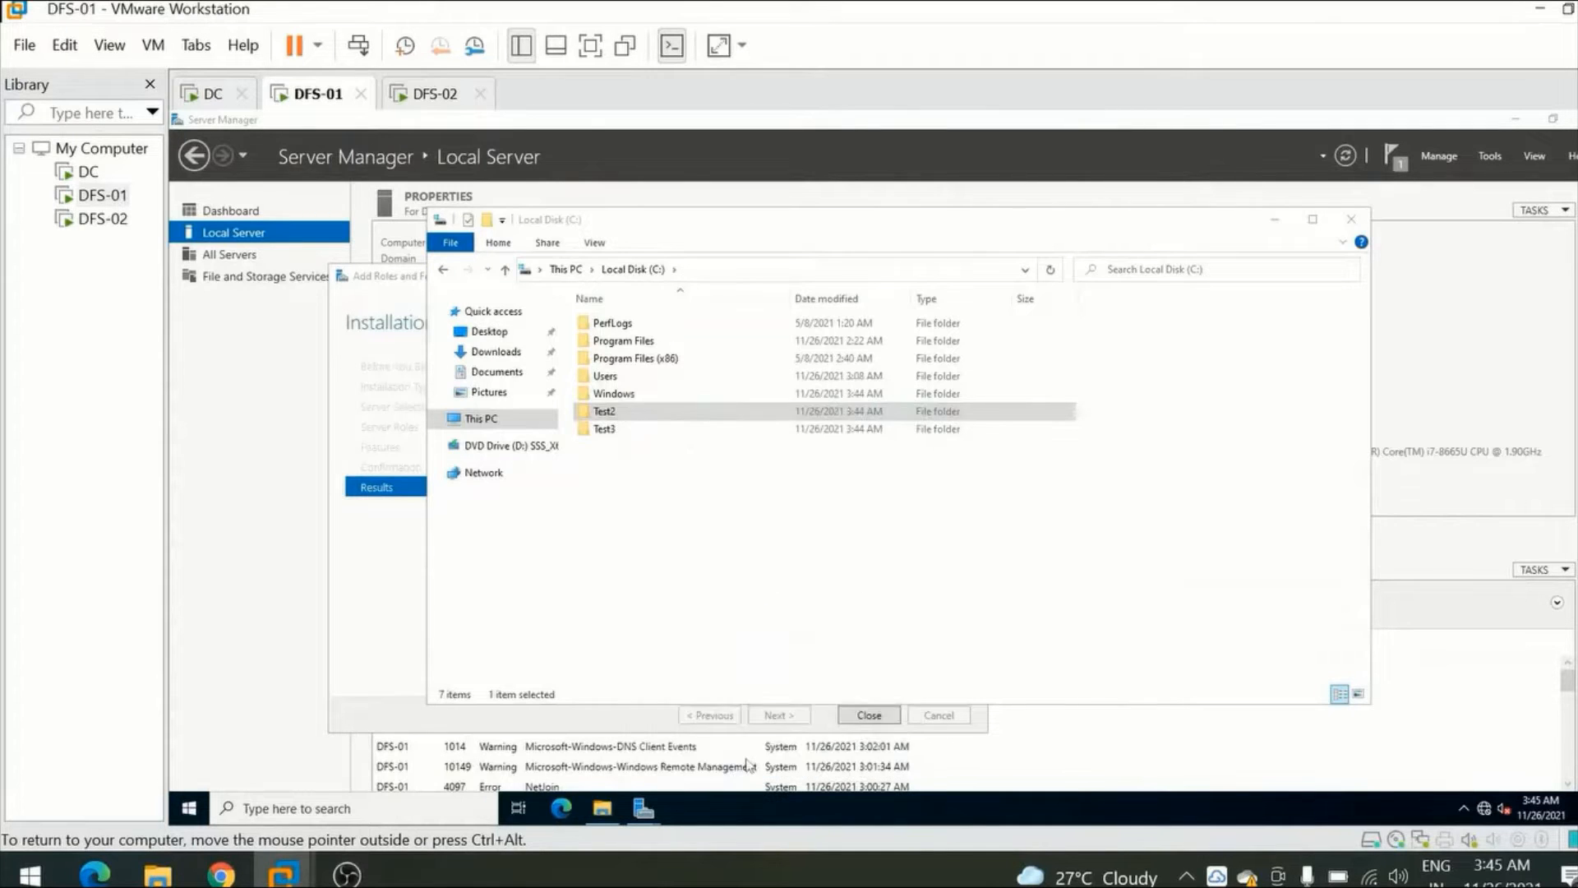
Share the Test3 folder through Advanced Sharing under the share name Test3, keeping the default Read permission for Everyone.
right_click(624, 428)
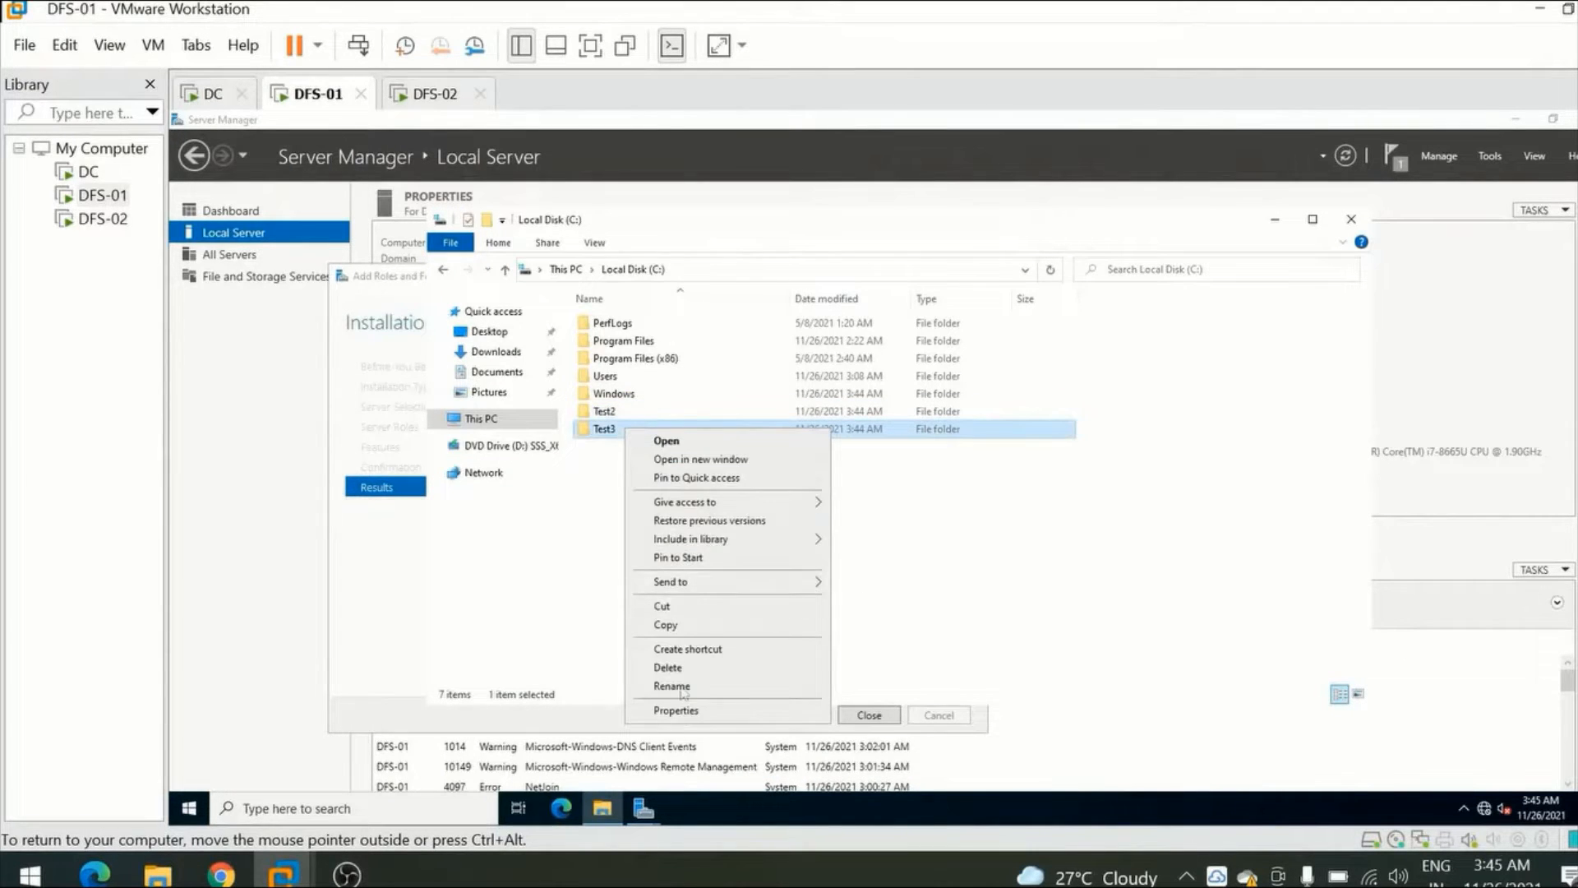
click(681, 710)
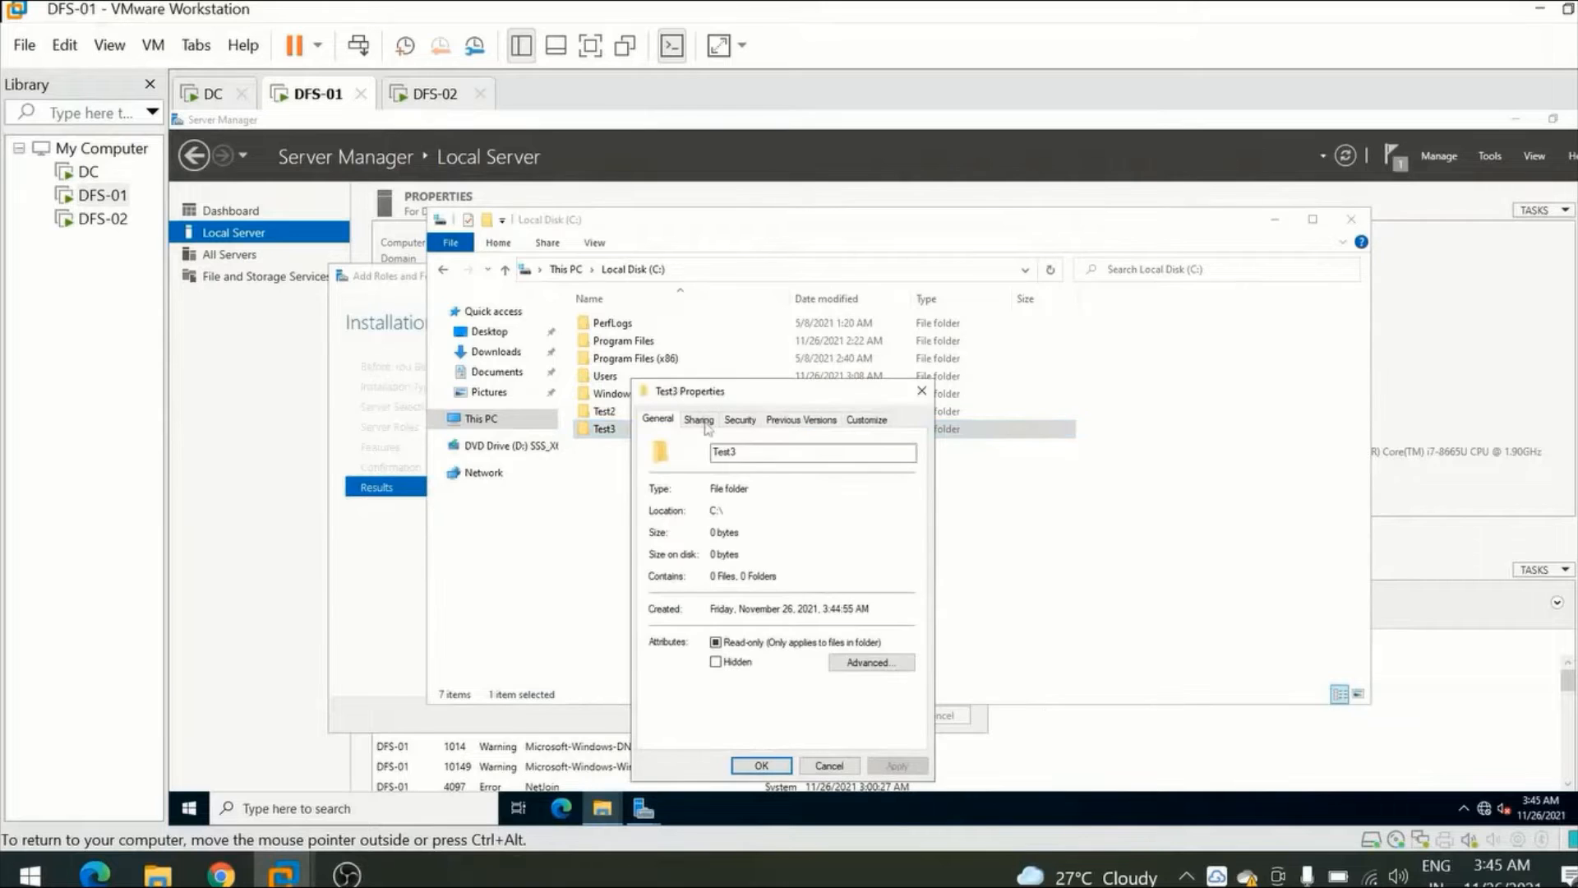
click(701, 421)
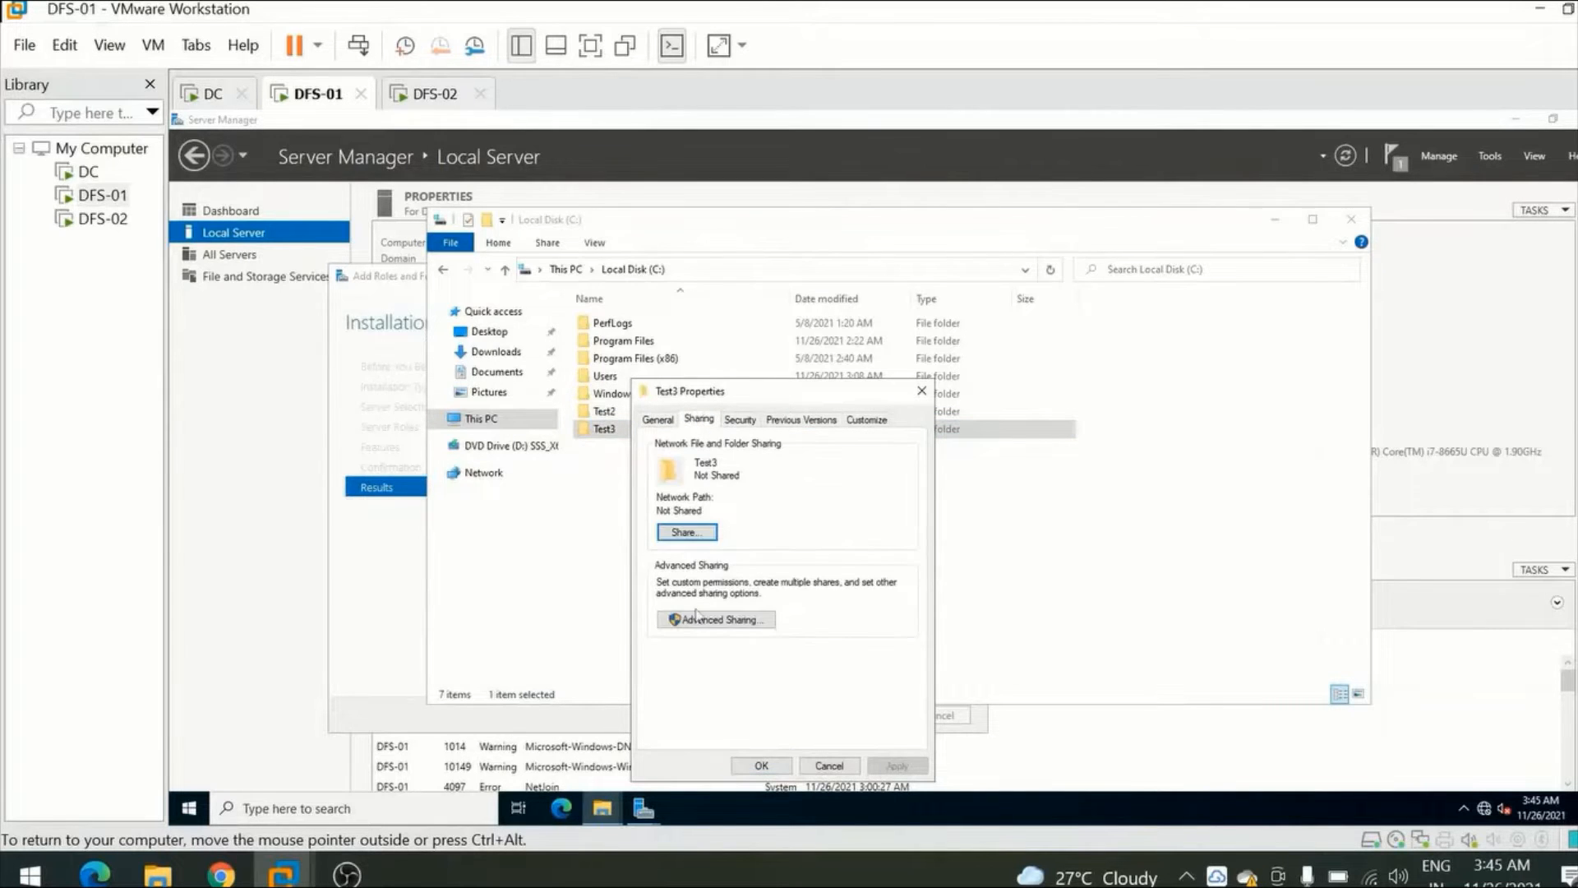
click(704, 622)
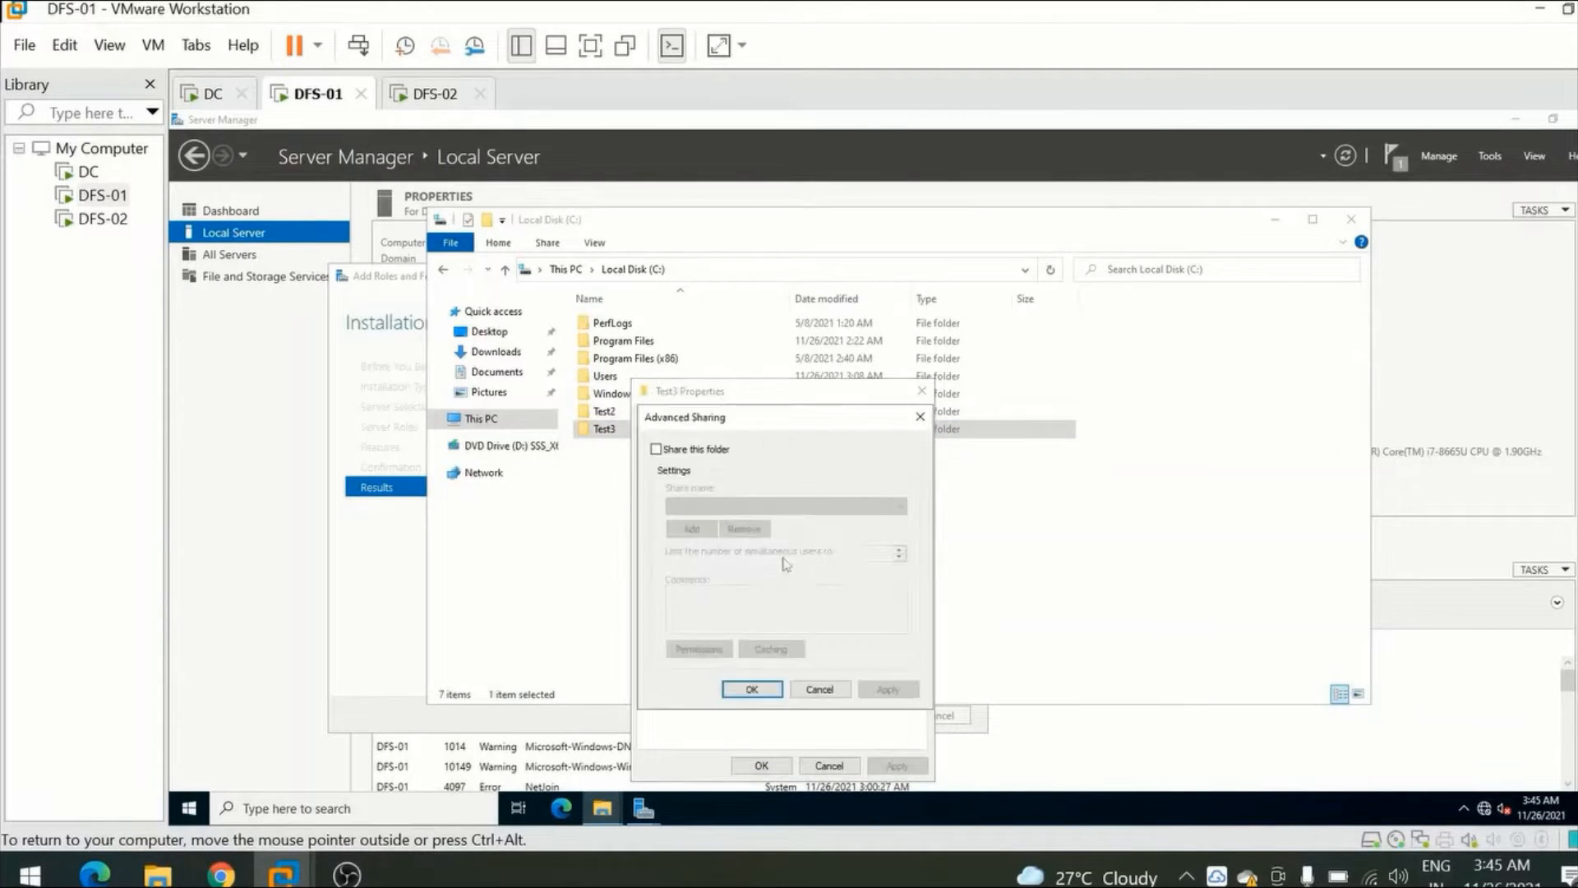
click(679, 457)
click(698, 649)
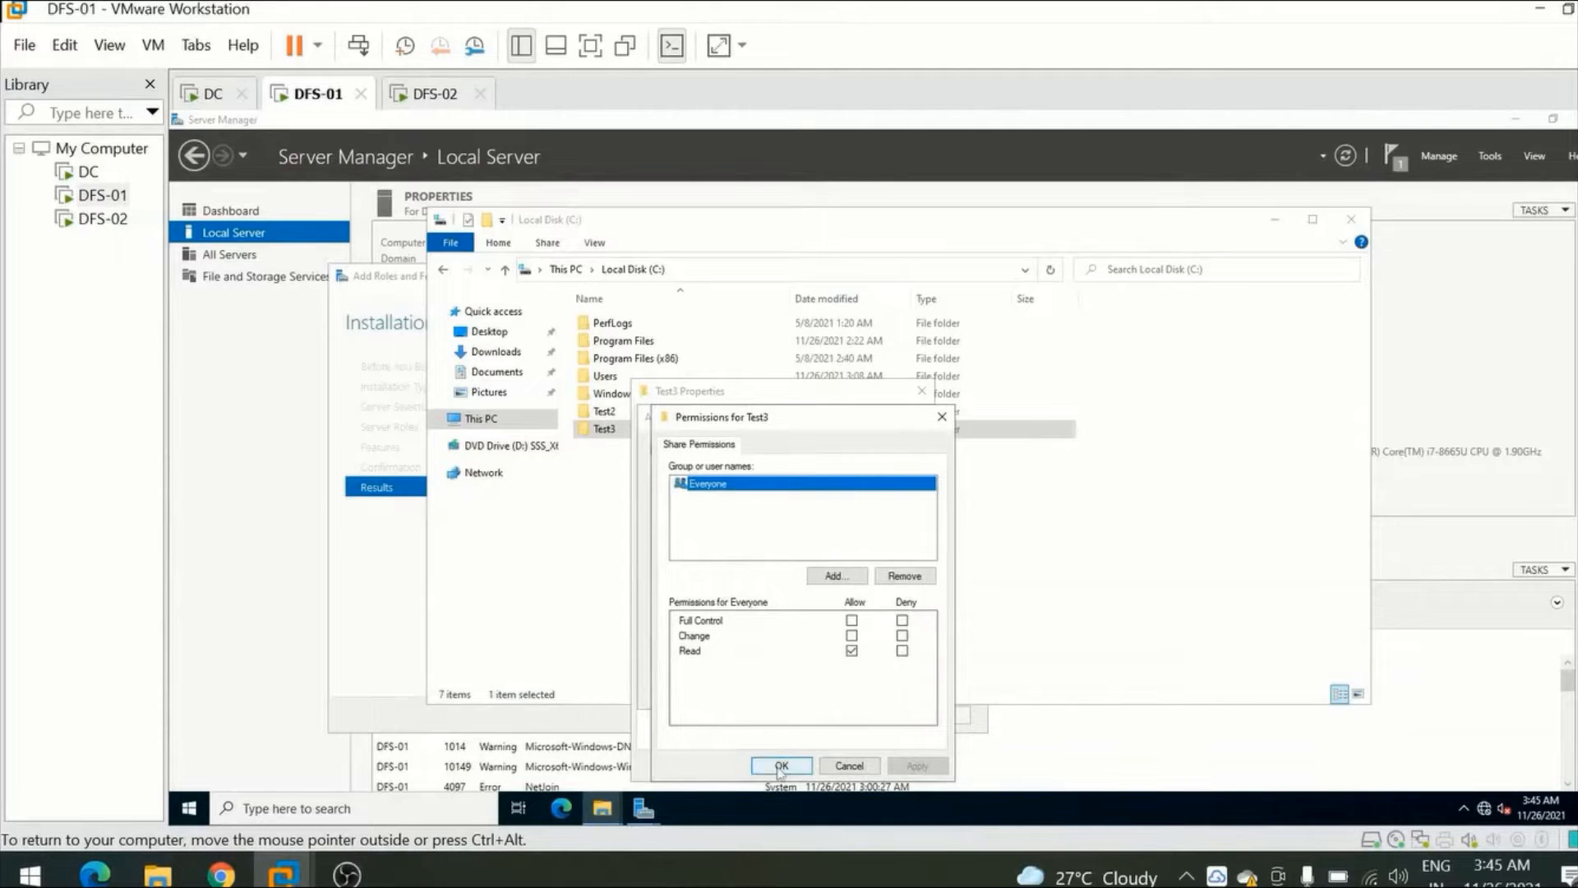
click(781, 766)
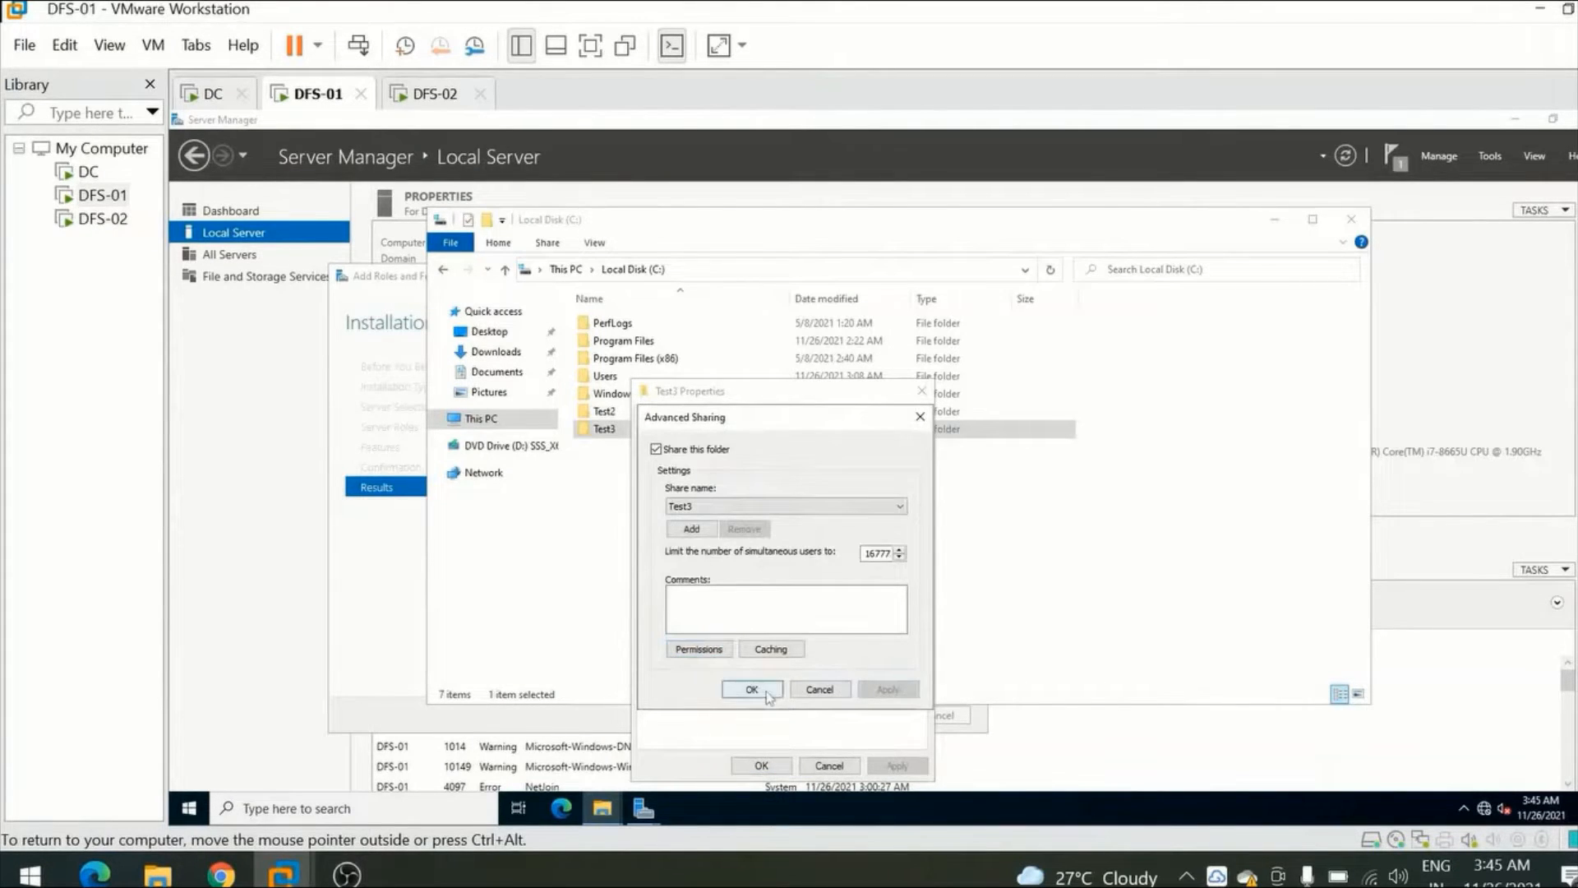
click(751, 689)
click(757, 765)
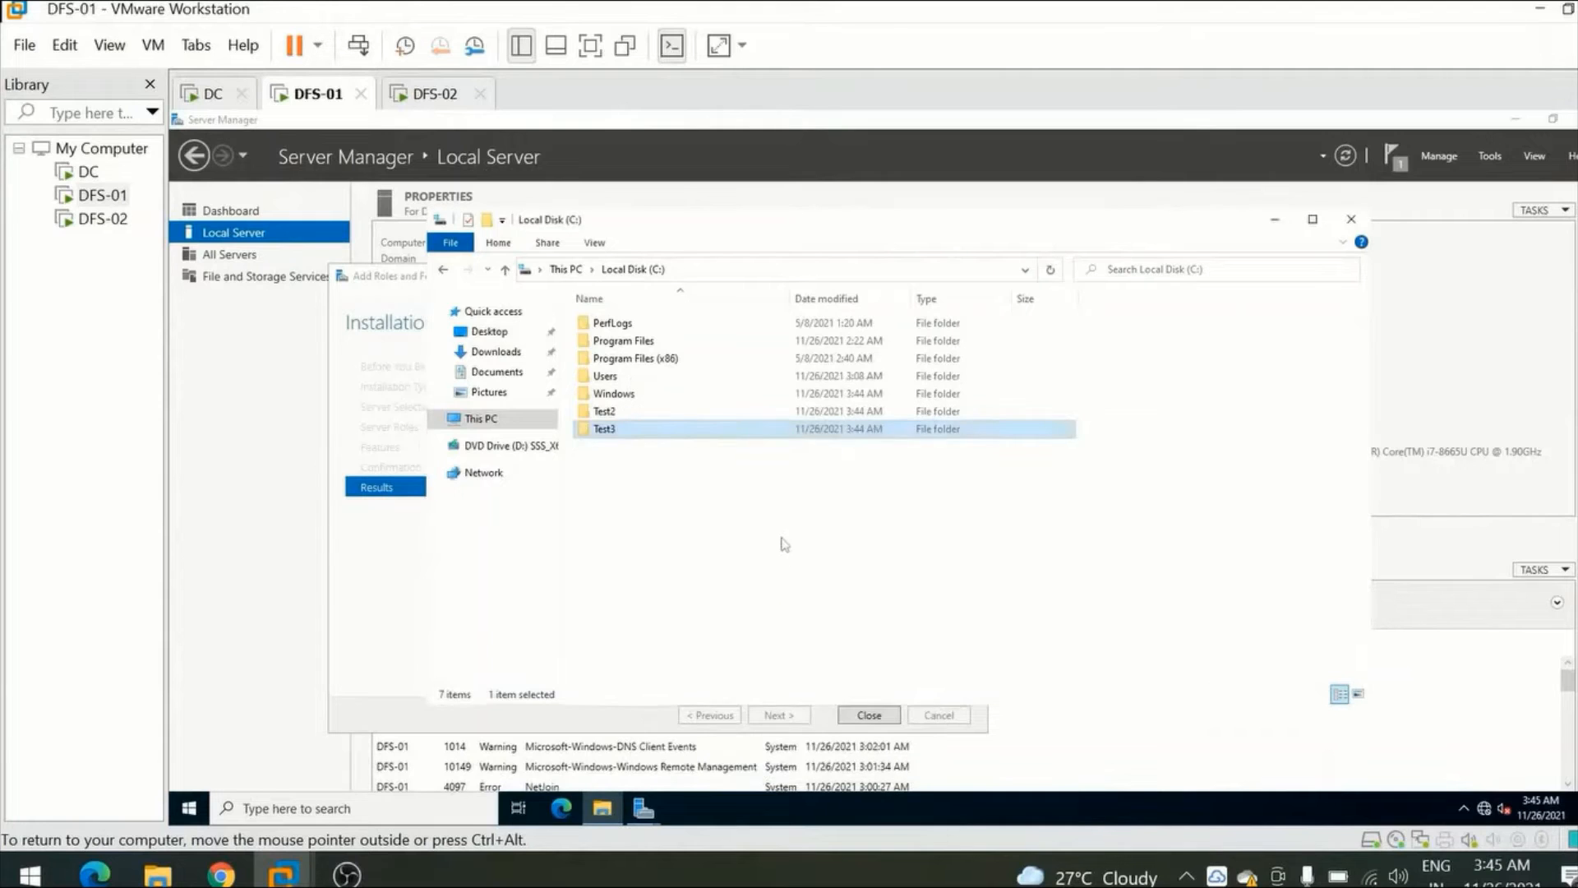
Close the Local Disk (C:) window and the completed Add Roles and Features Wizard on DFS-01.
click(783, 544)
click(1351, 219)
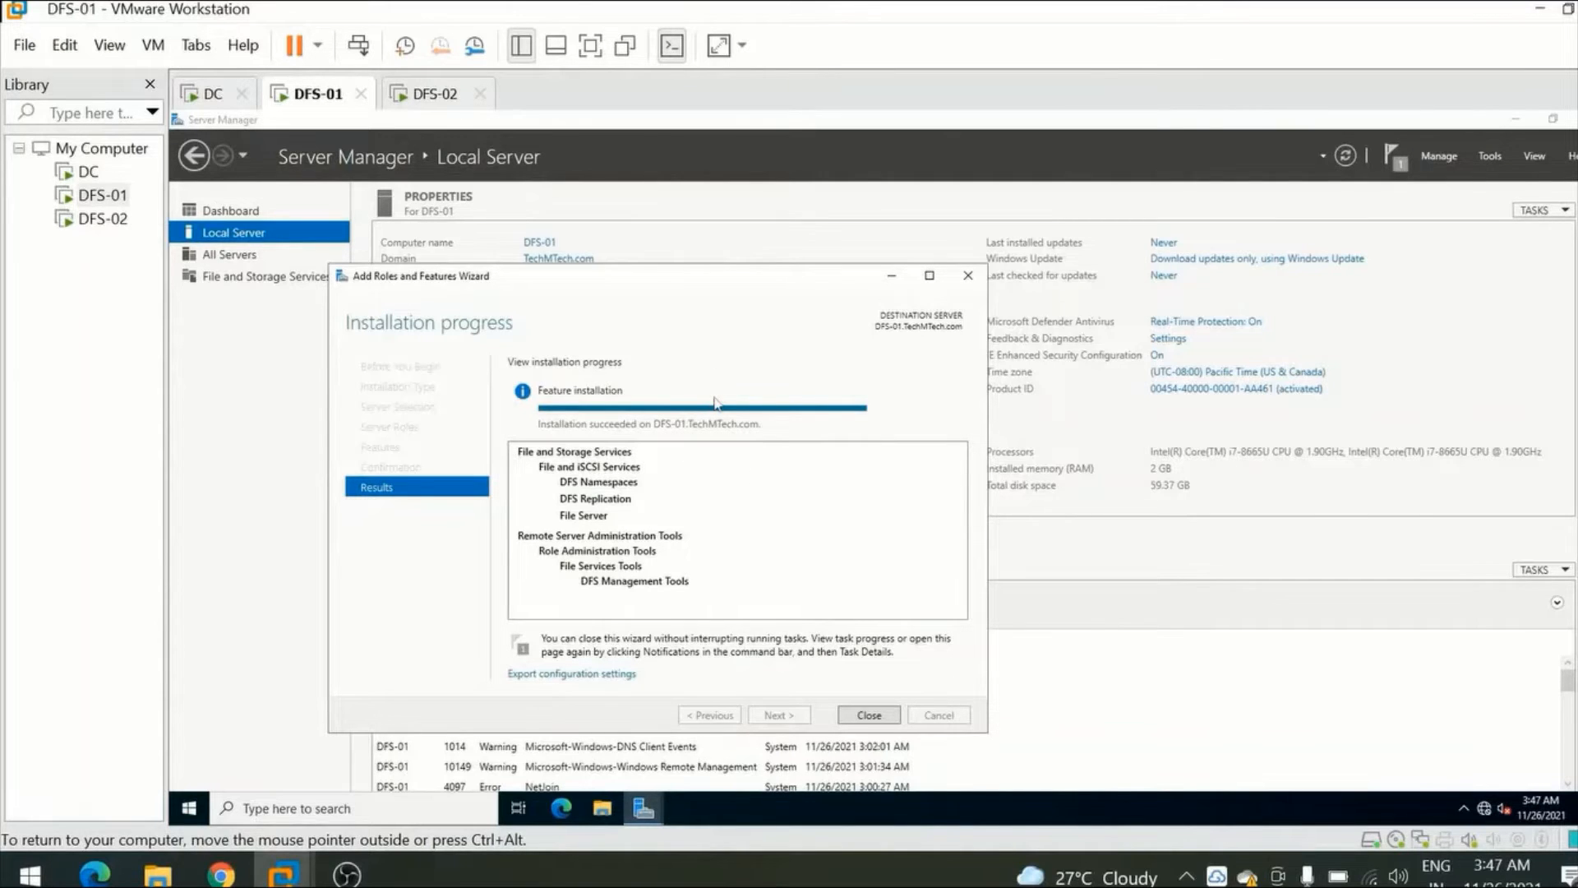
click(859, 717)
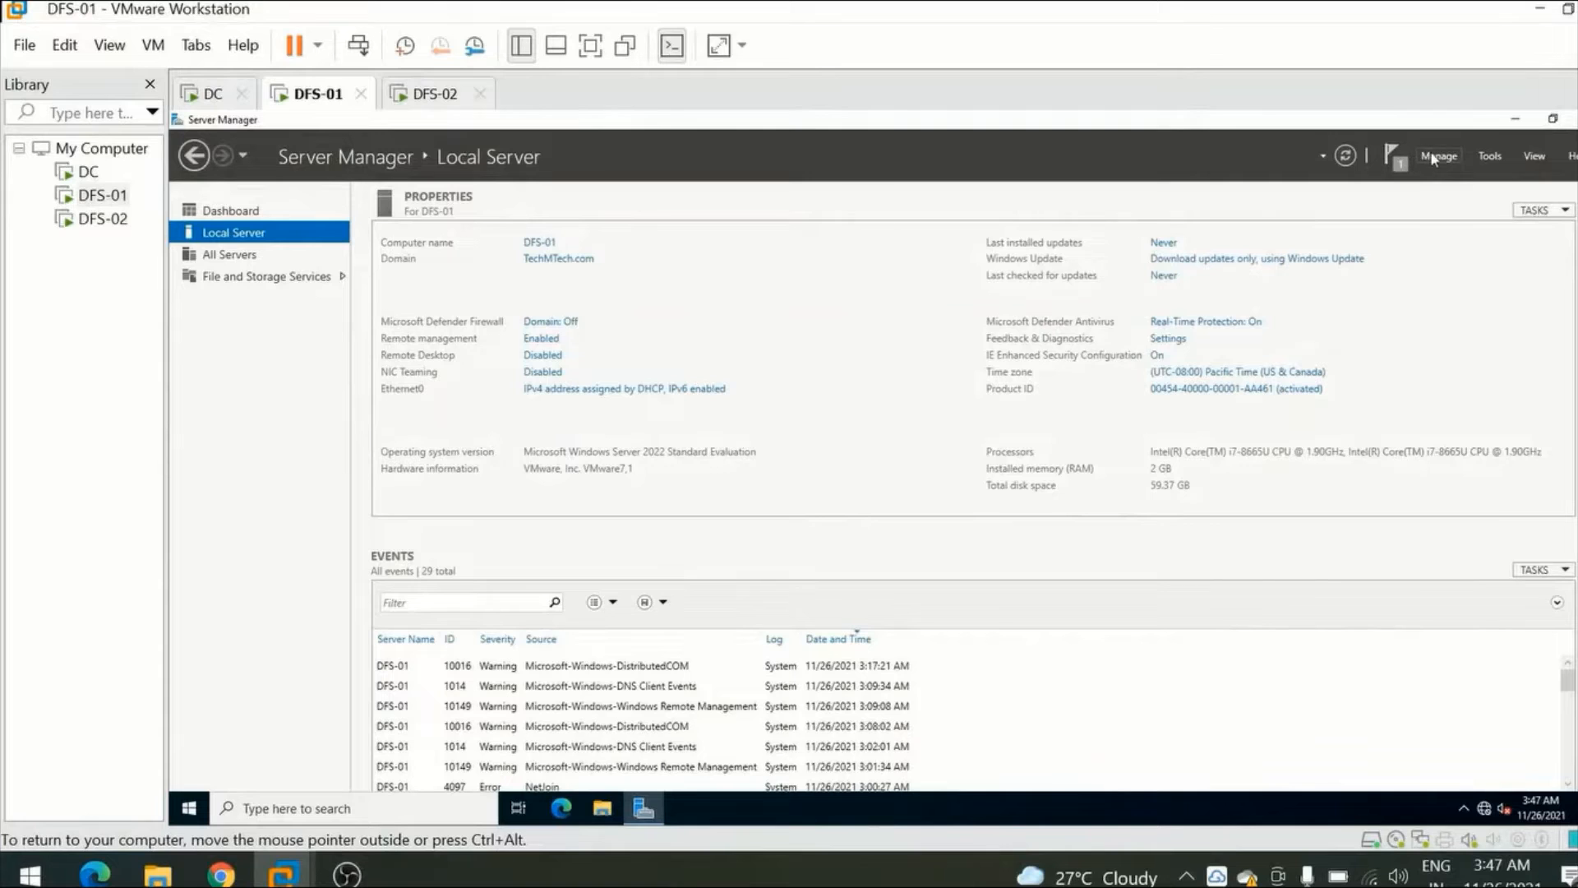
Open the DFS Management console on DFS-01 and maximize its window.
click(1491, 156)
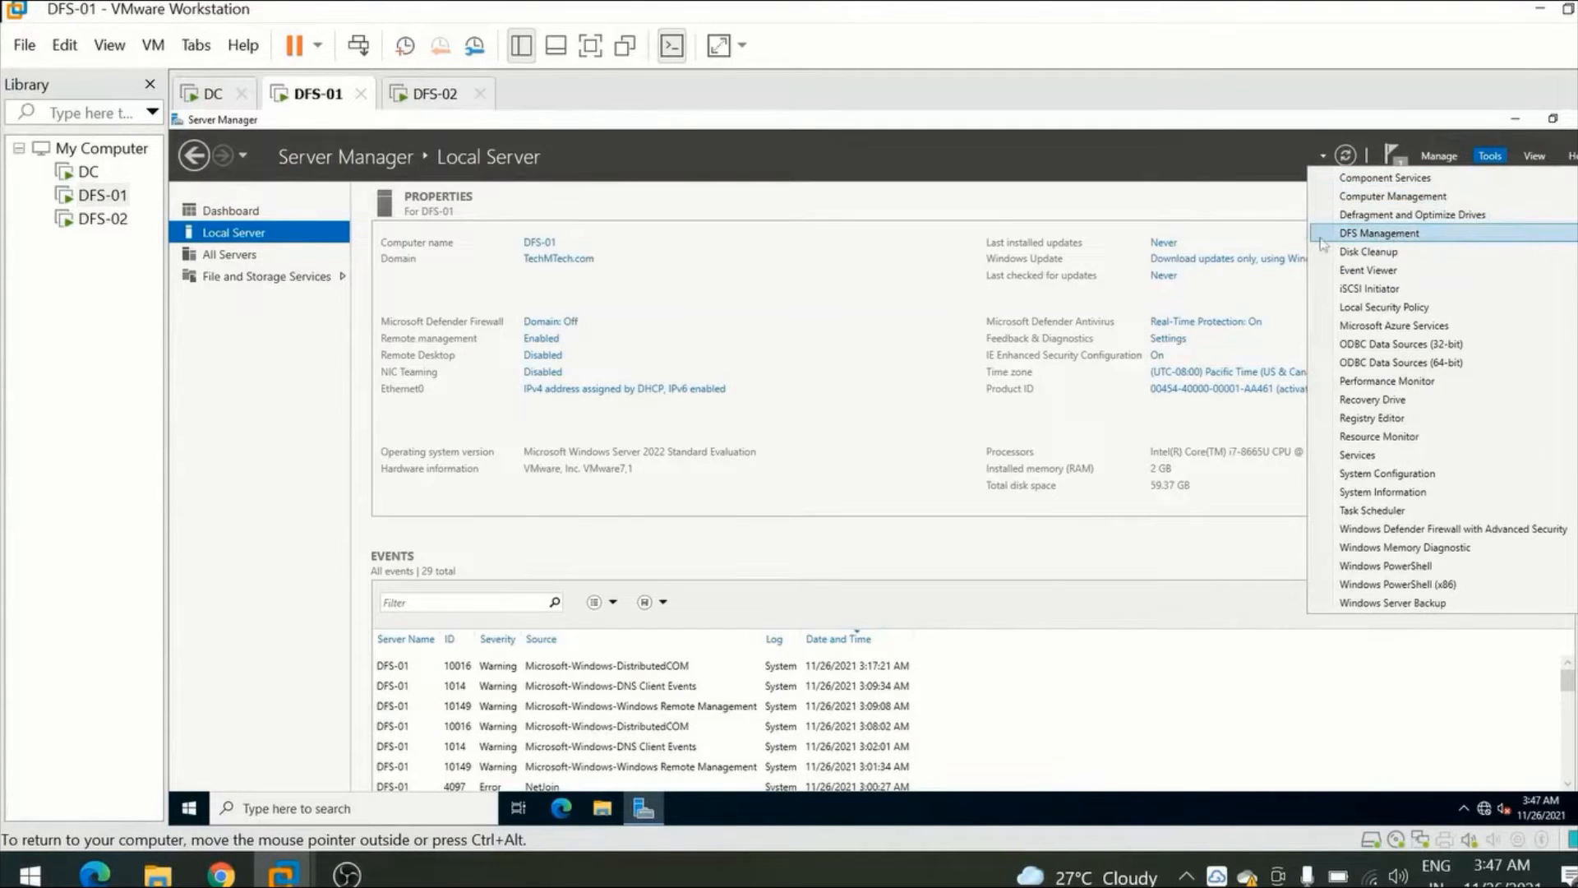
click(1408, 235)
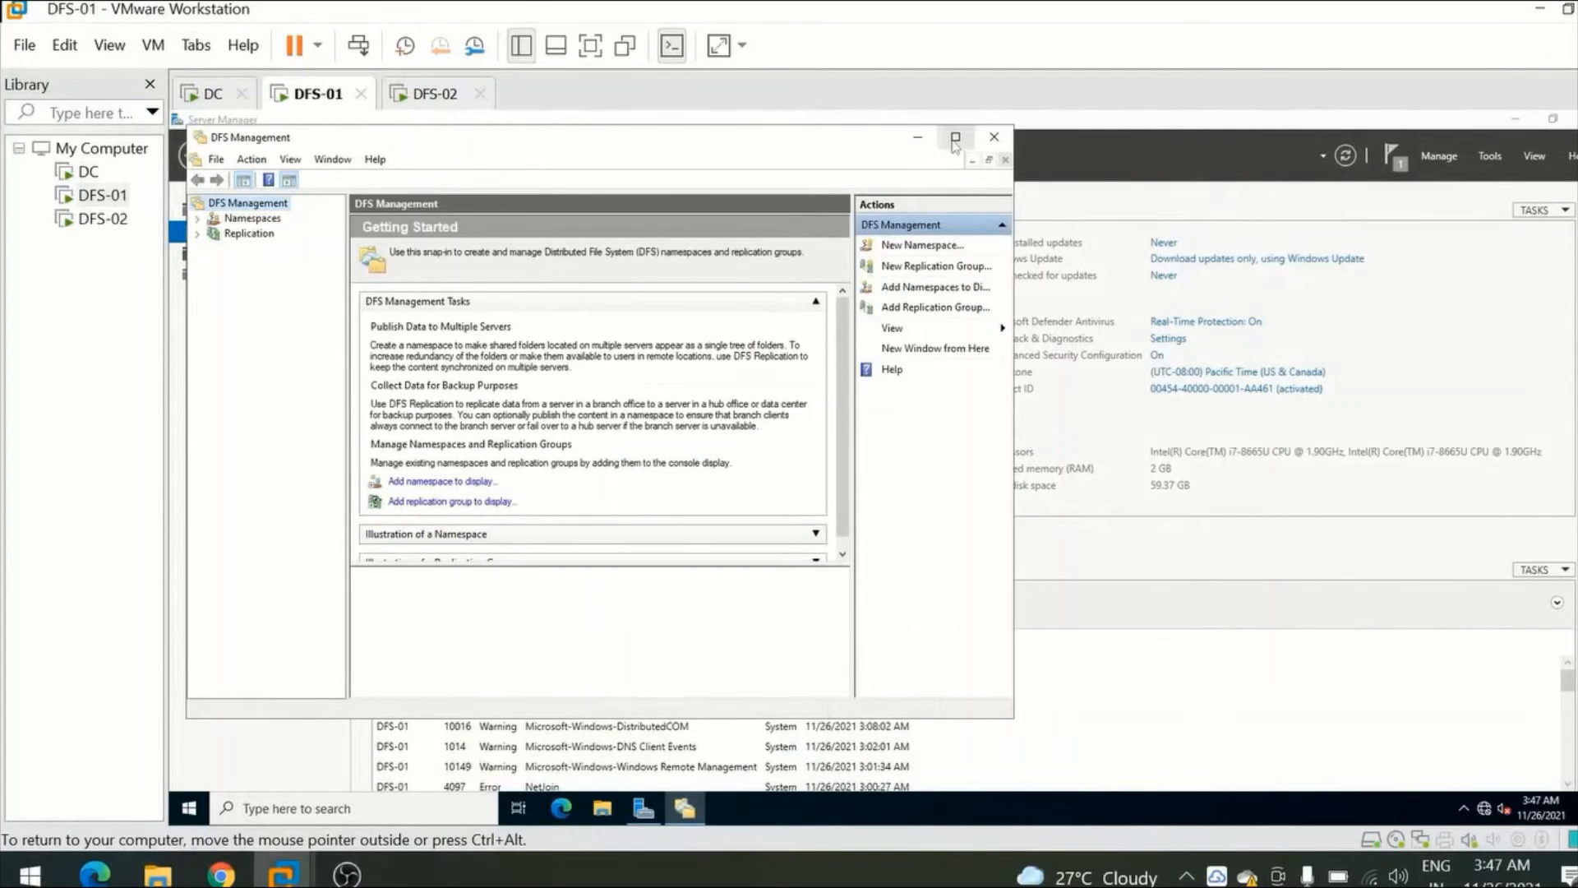
click(954, 140)
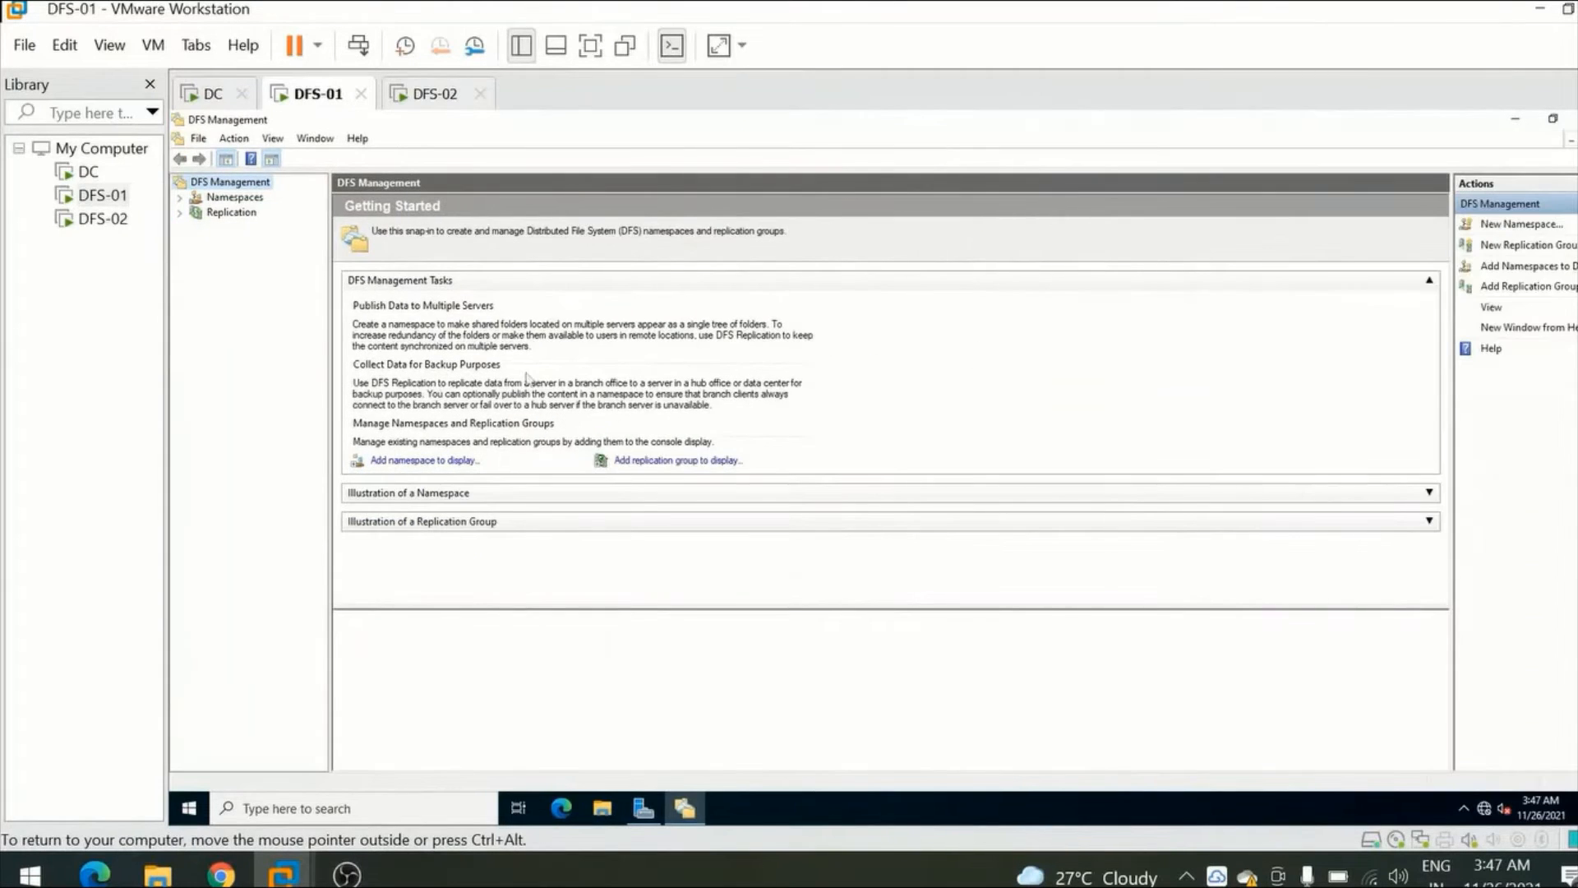
Start a new namespace and find and assign DFS-01 from the TechMTech.com domain as its namespace server.
click(238, 202)
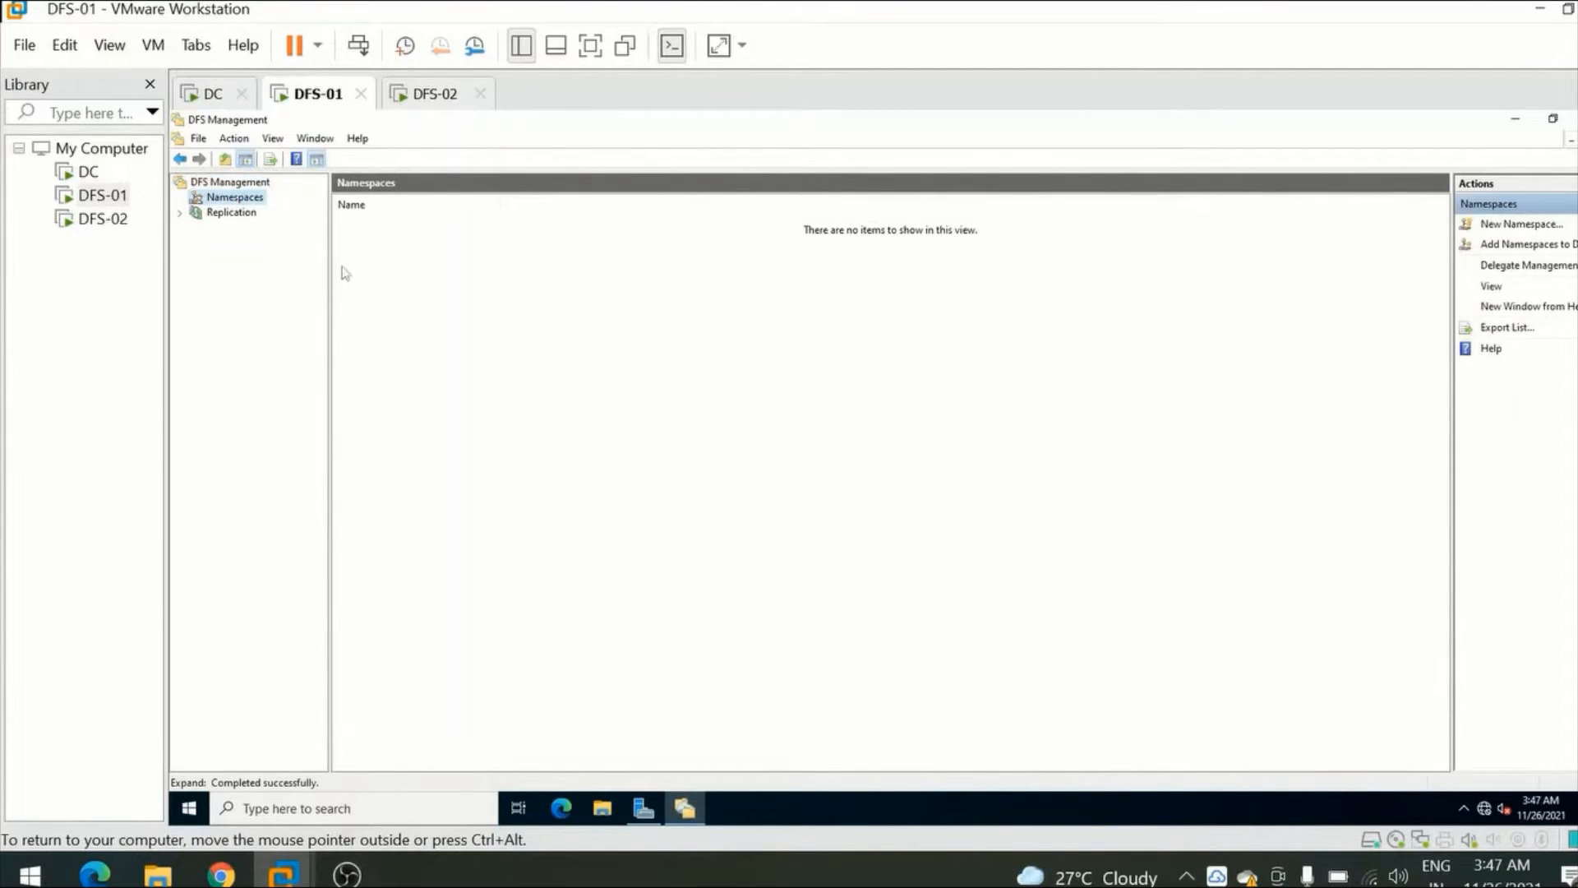
click(1523, 224)
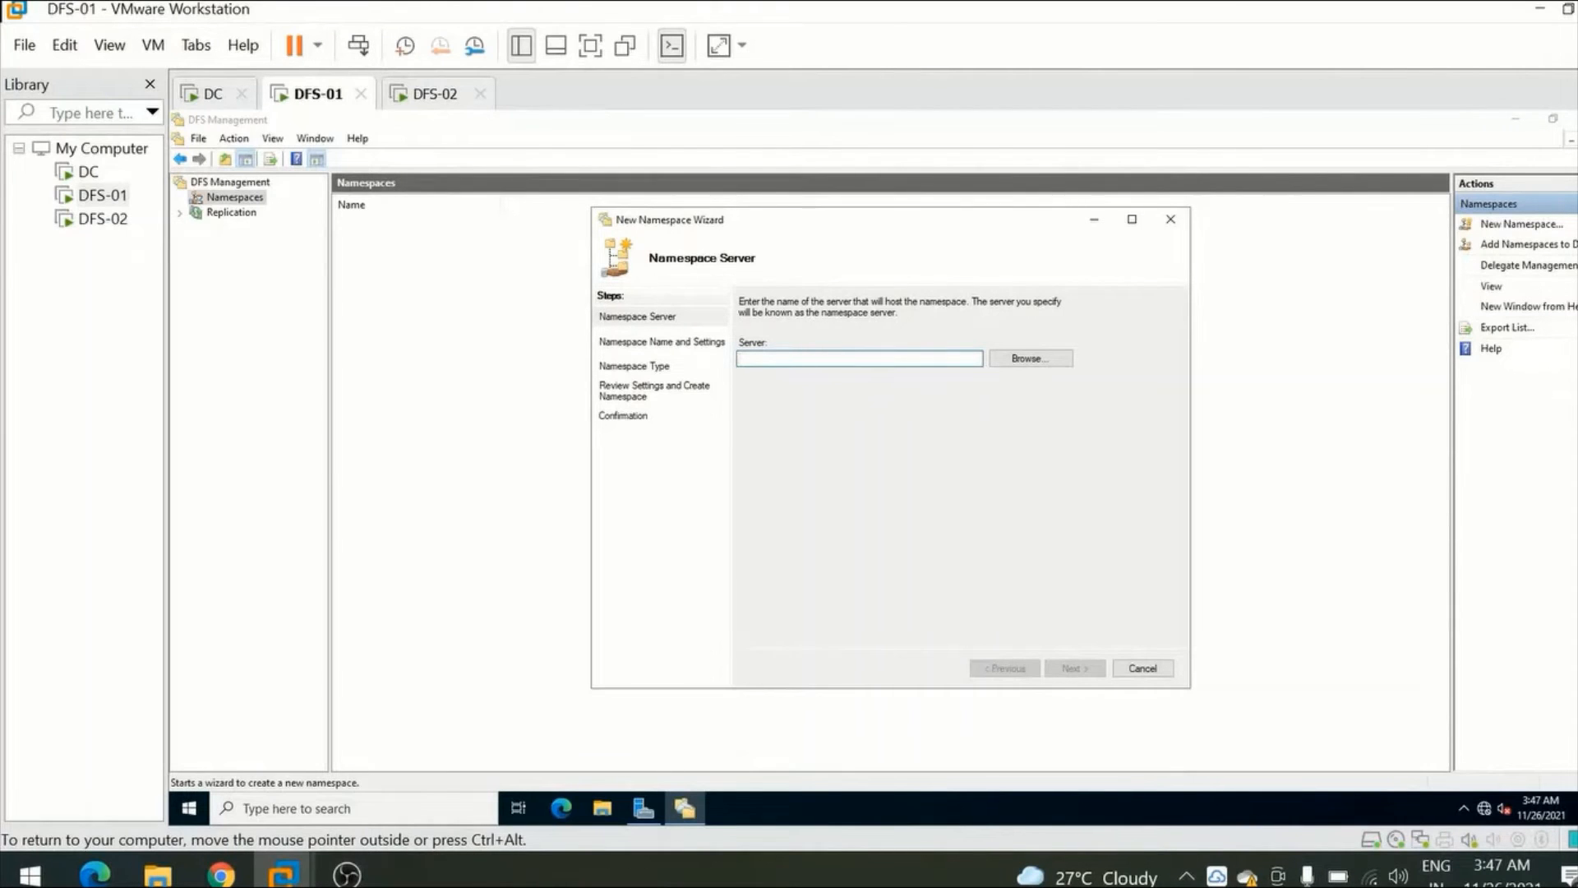
click(1031, 362)
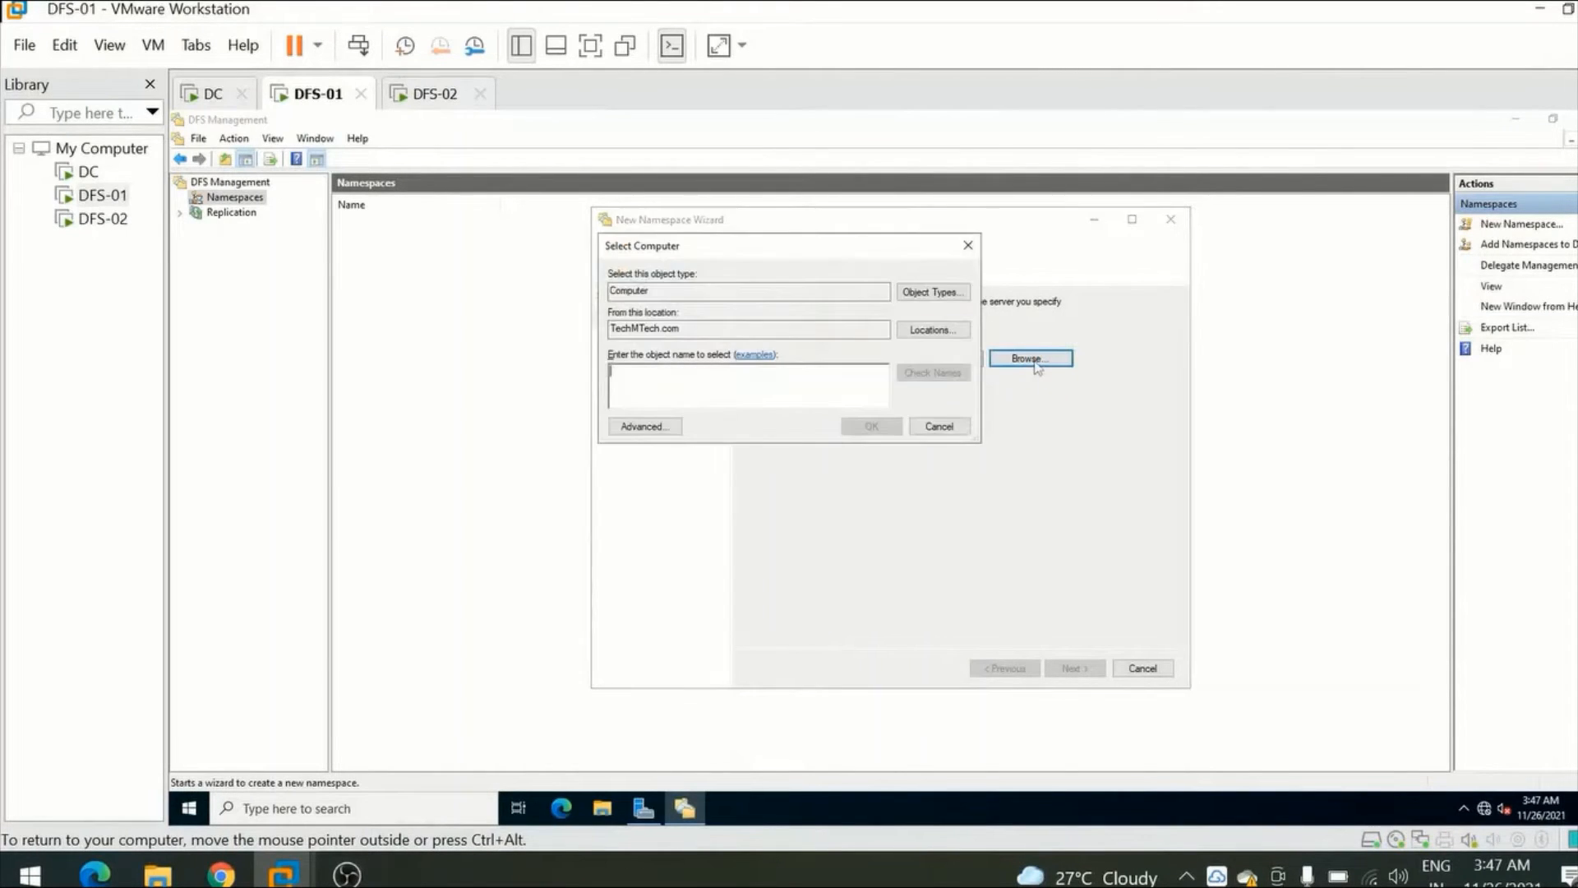
click(649, 425)
click(995, 429)
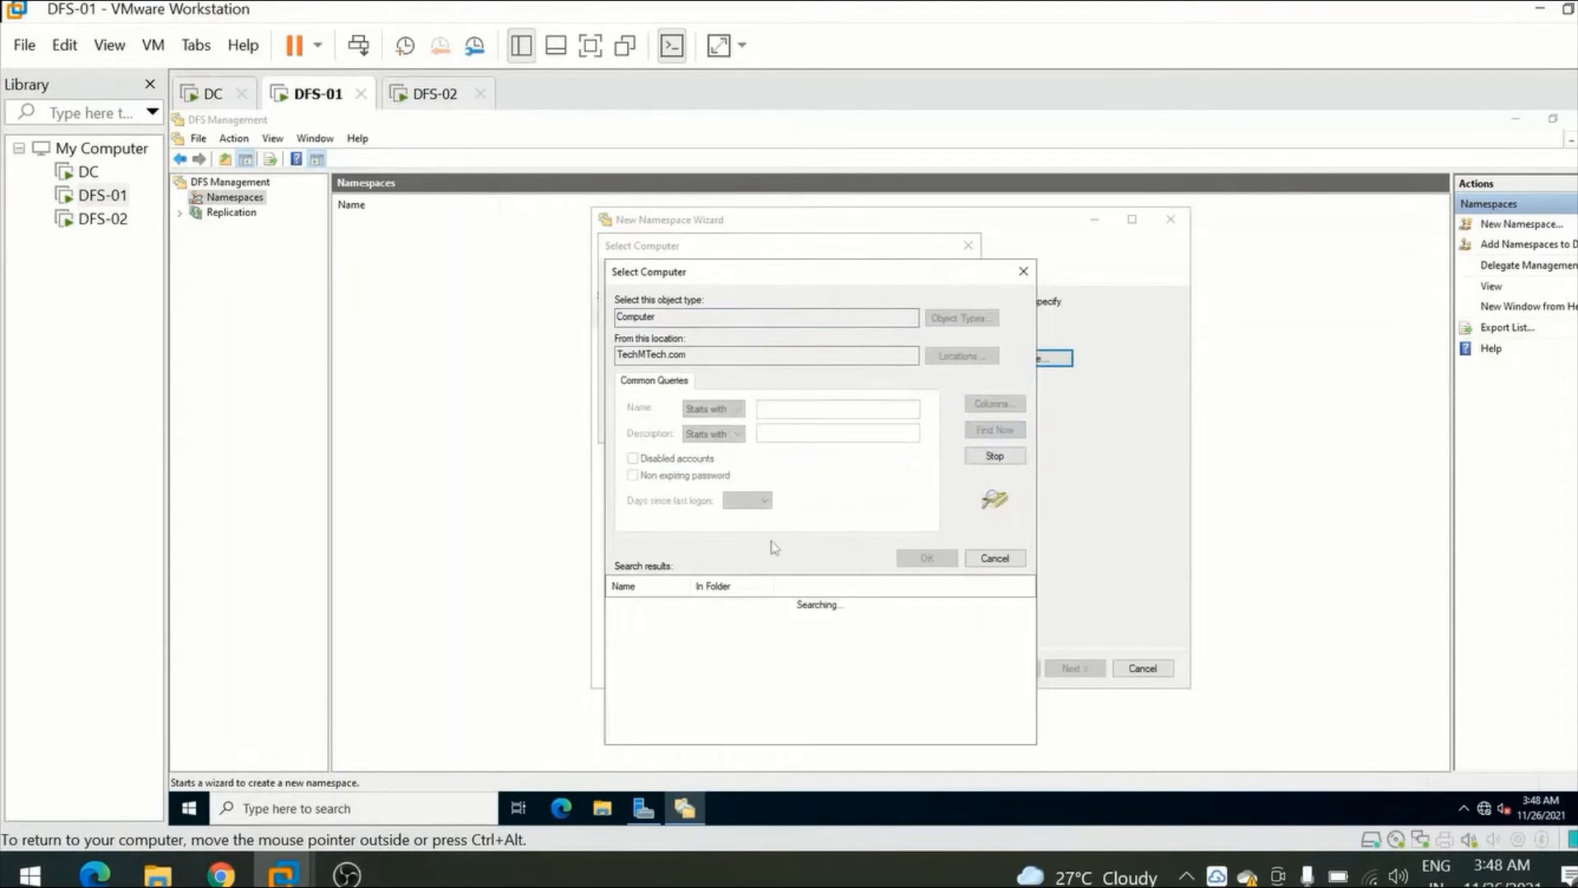
click(640, 618)
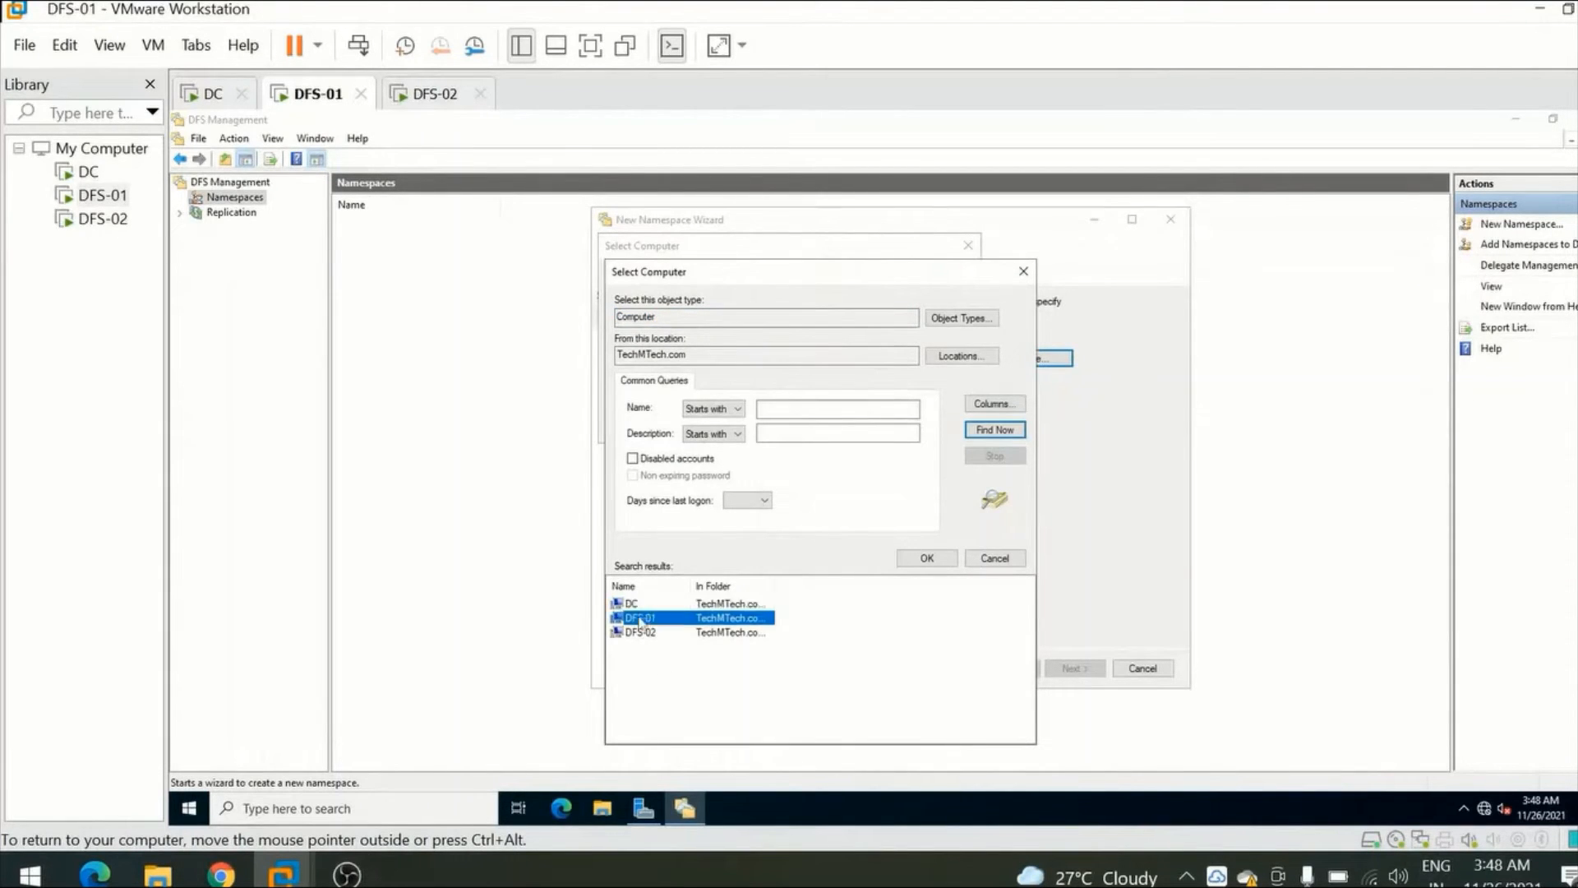
double_click(646, 622)
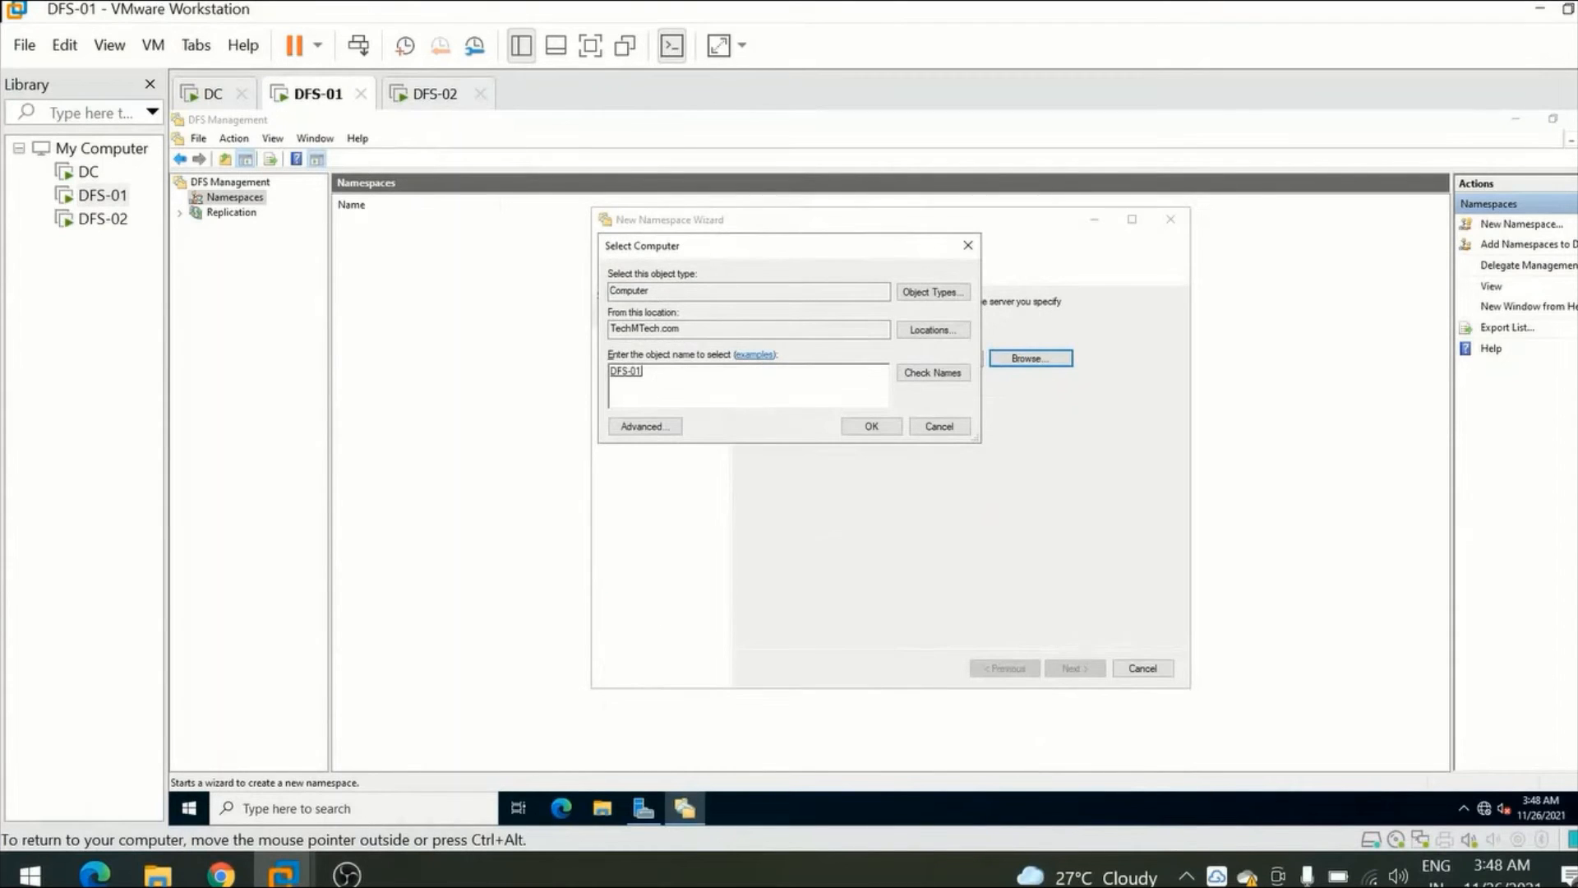
click(869, 427)
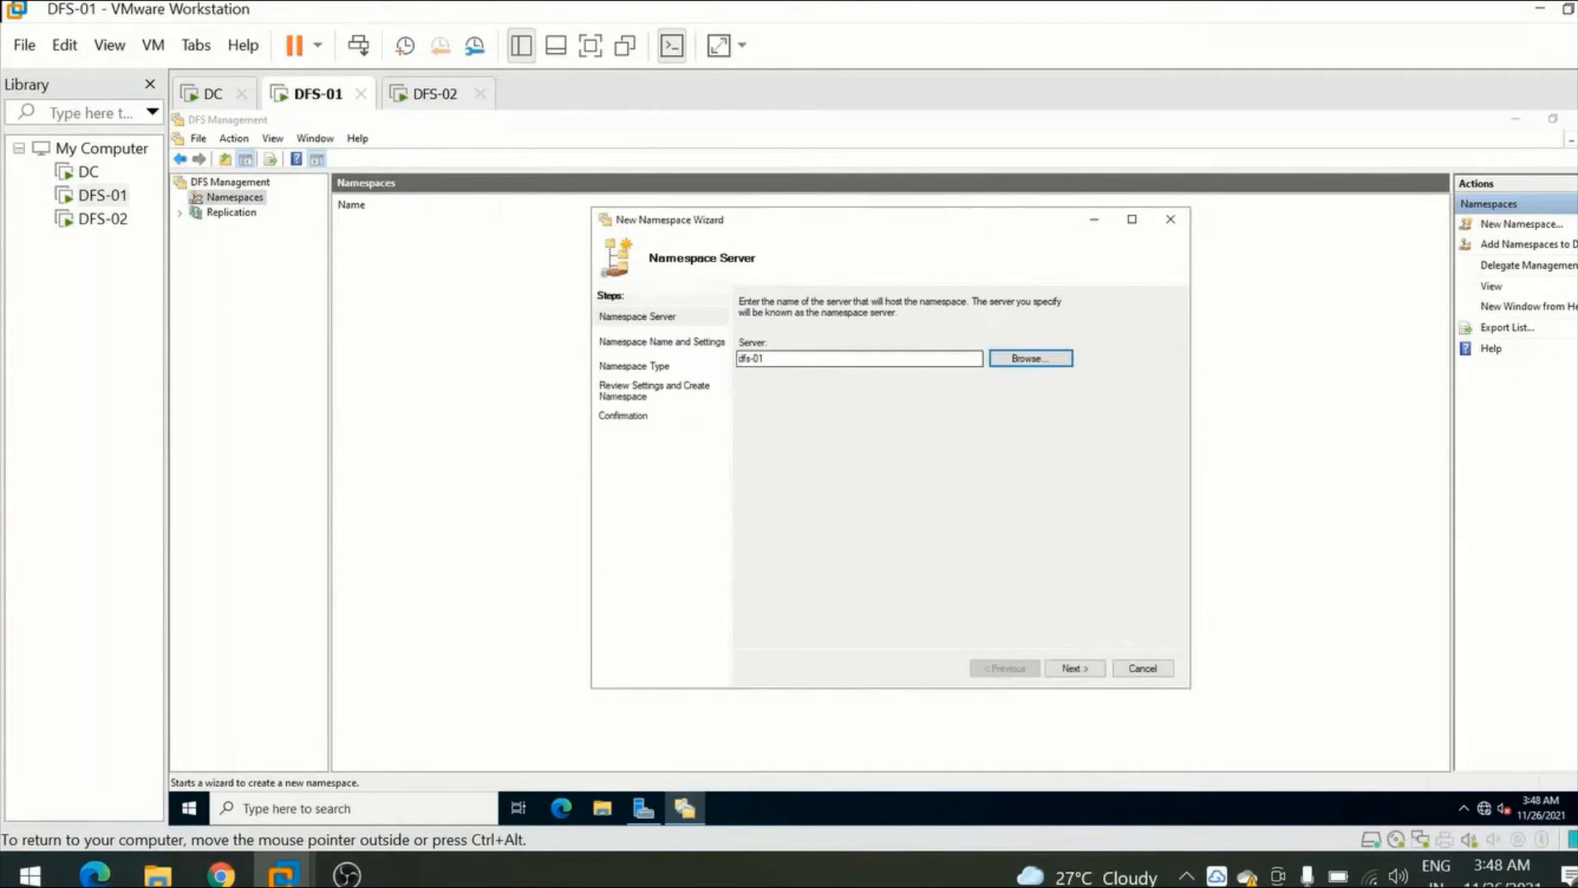
click(1069, 670)
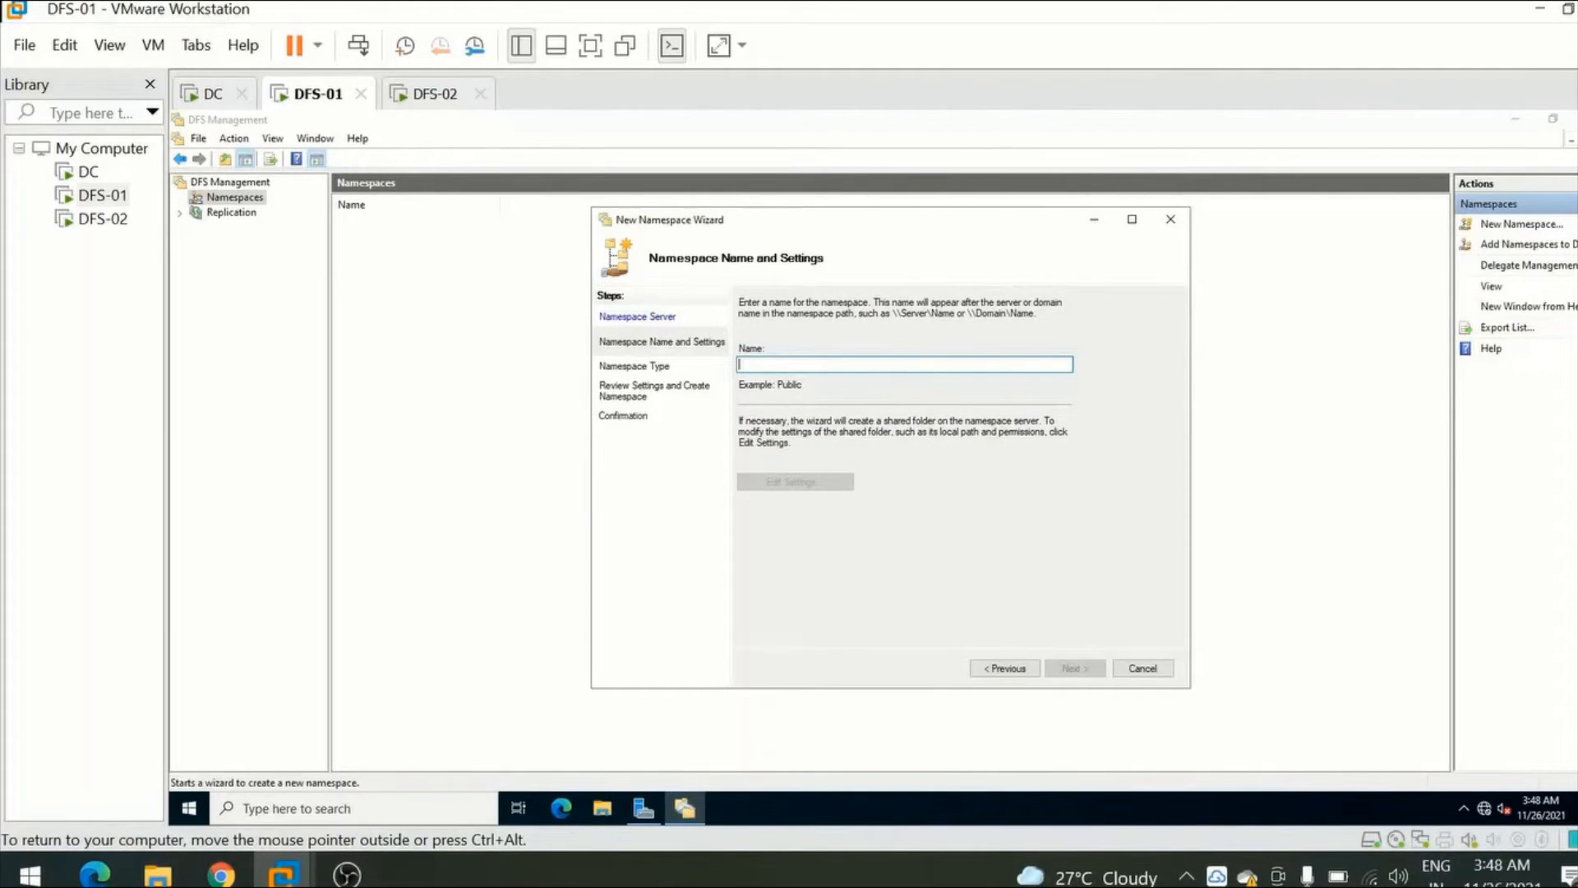
Name the new namespace Public Share.
text(P)
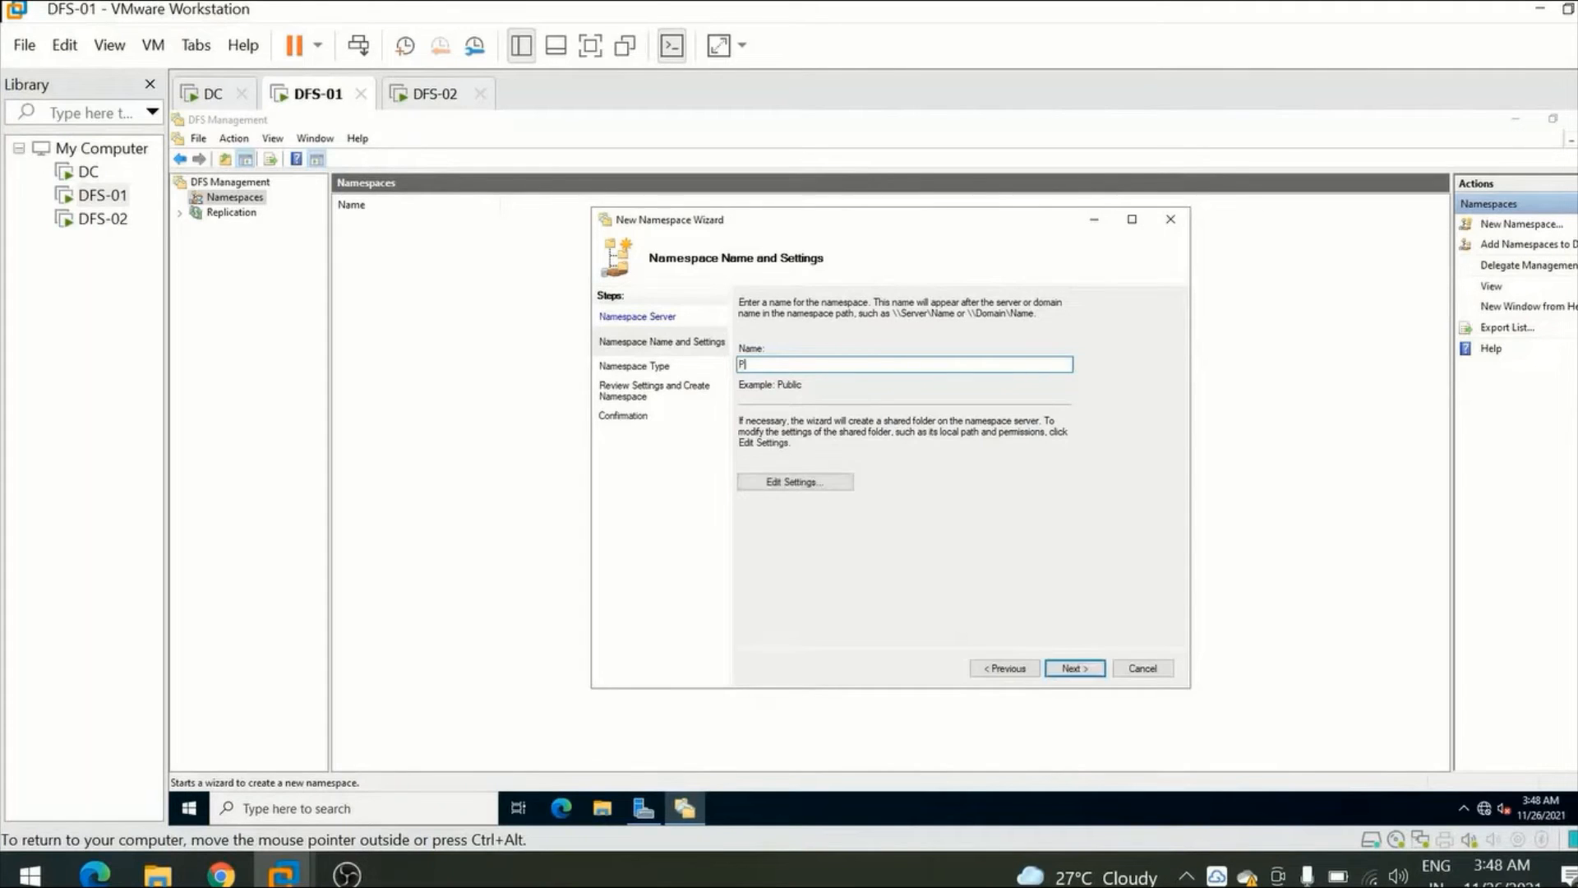
text(ublic Share)
Examine the namespace's local path and shared folder permission options, keeping C:\DFSRoots\Public Share and read-only permissions for all users.
click(795, 481)
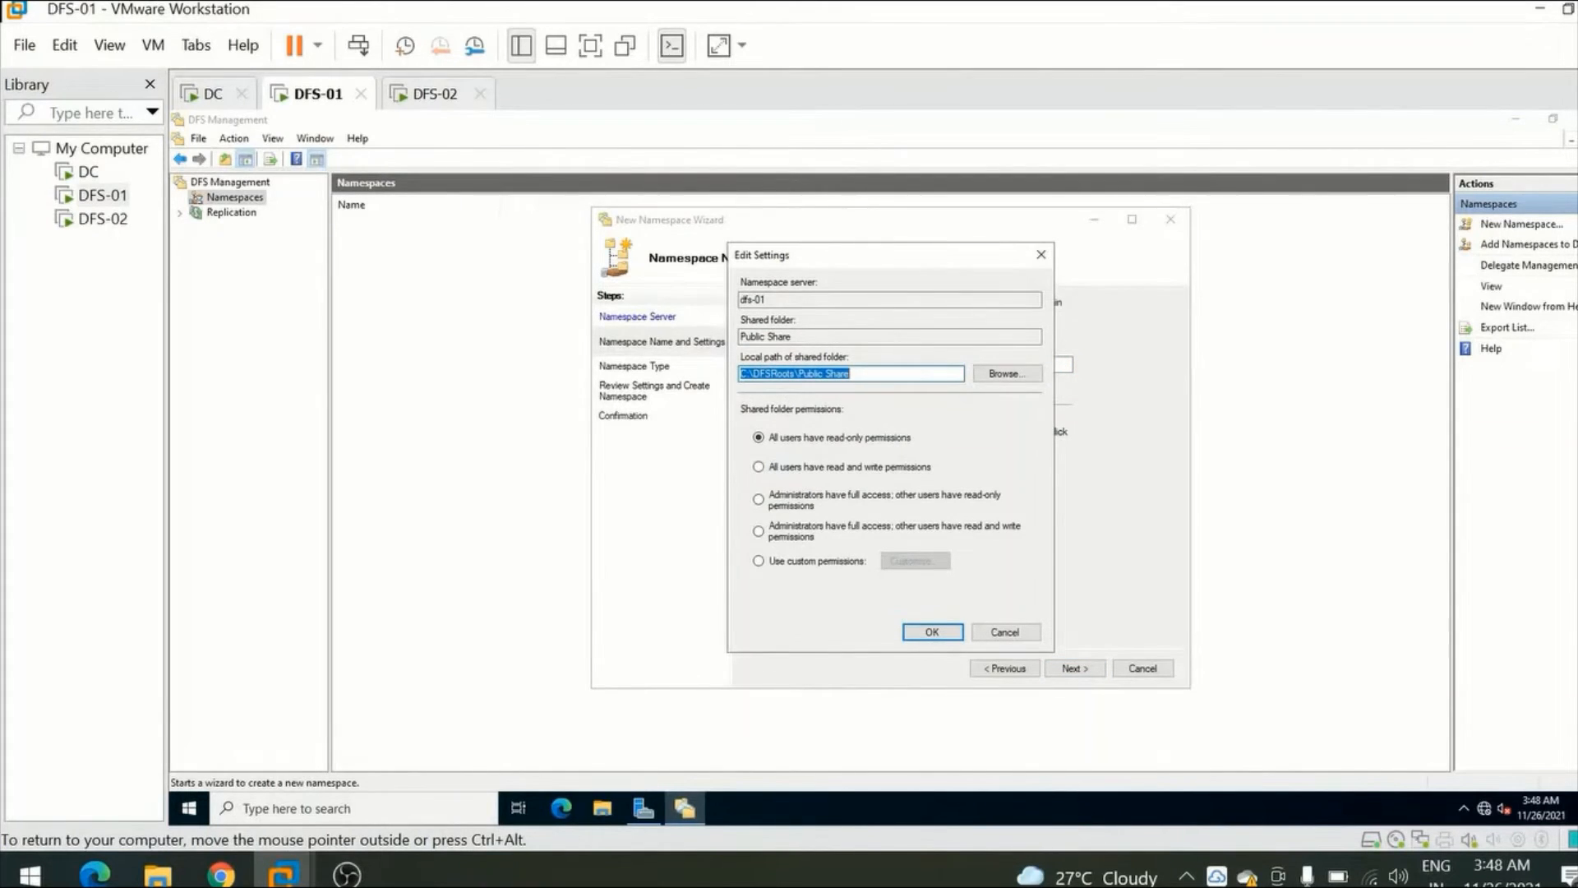
click(868, 374)
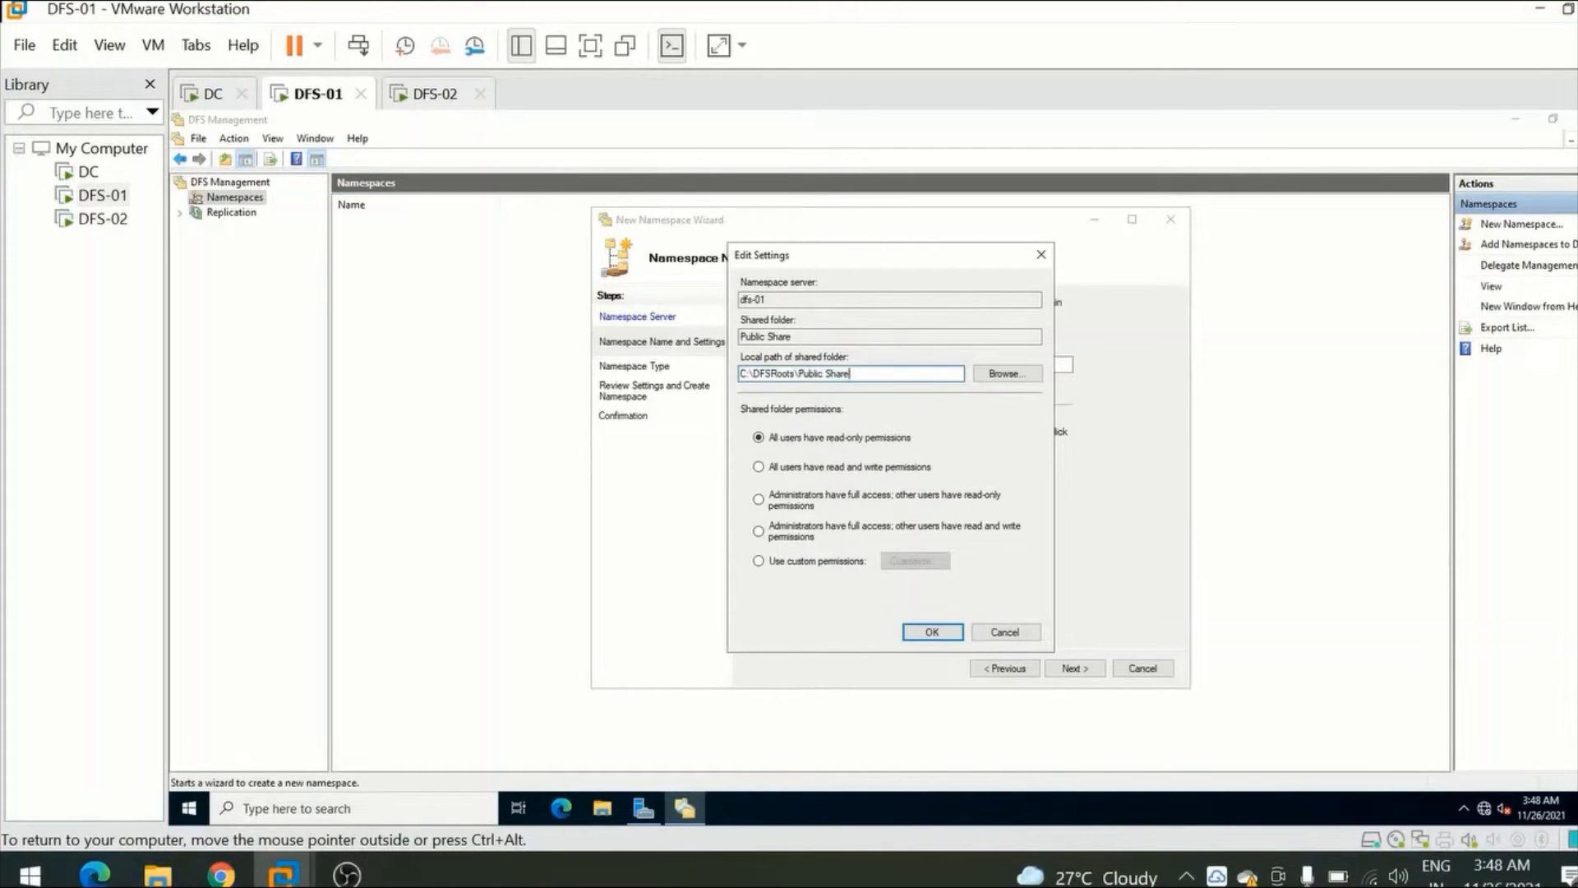
drag(746, 374, 853, 375)
click(745, 375)
double_click(771, 374)
click(856, 375)
click(788, 503)
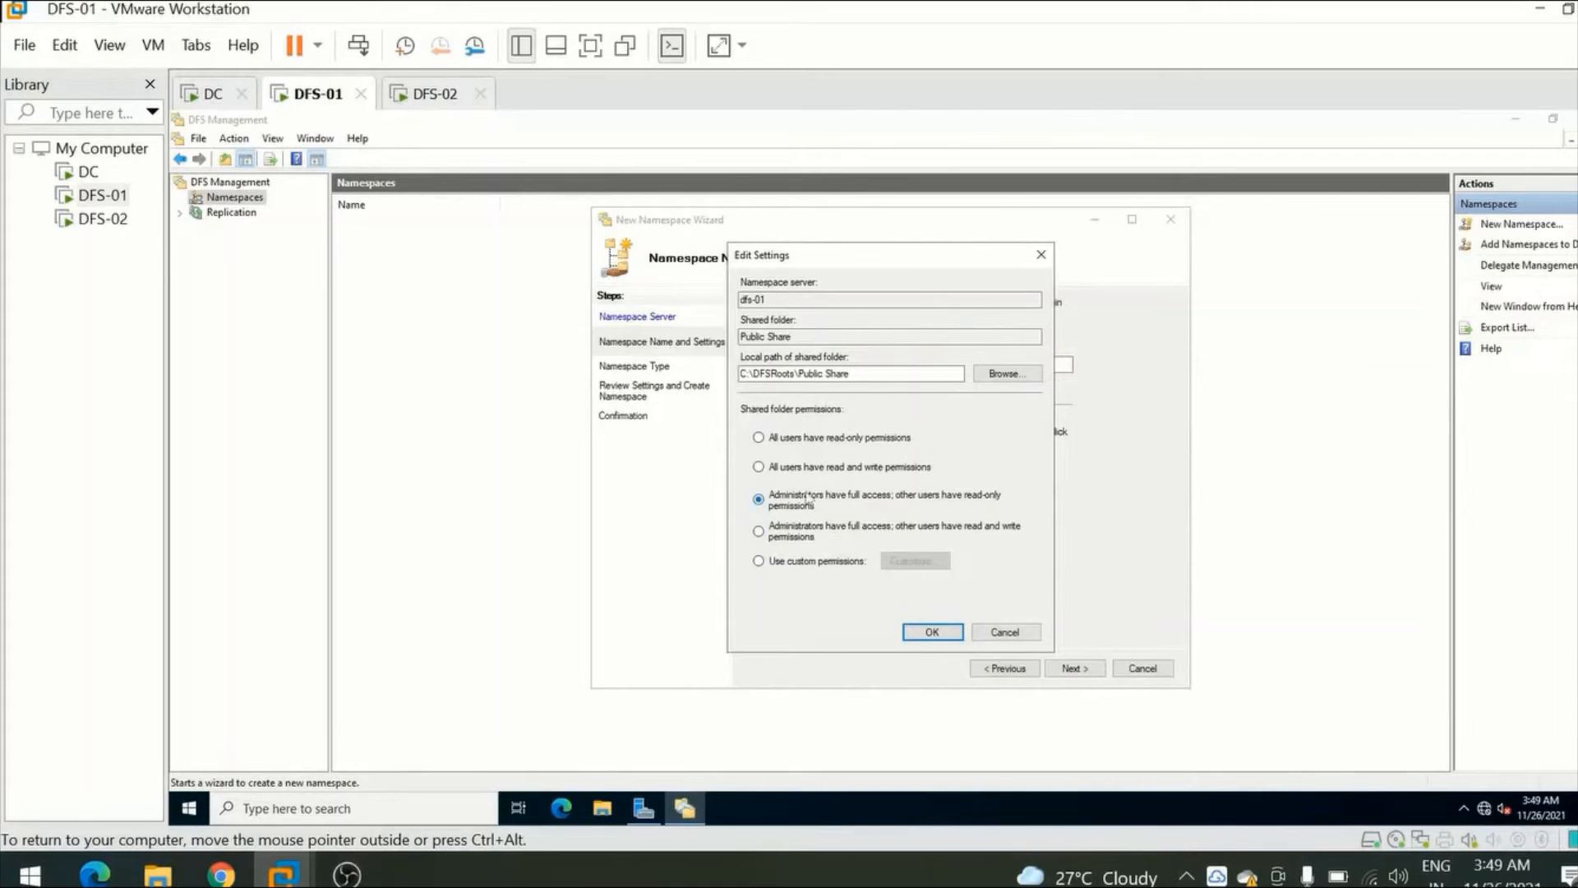
click(797, 501)
click(920, 629)
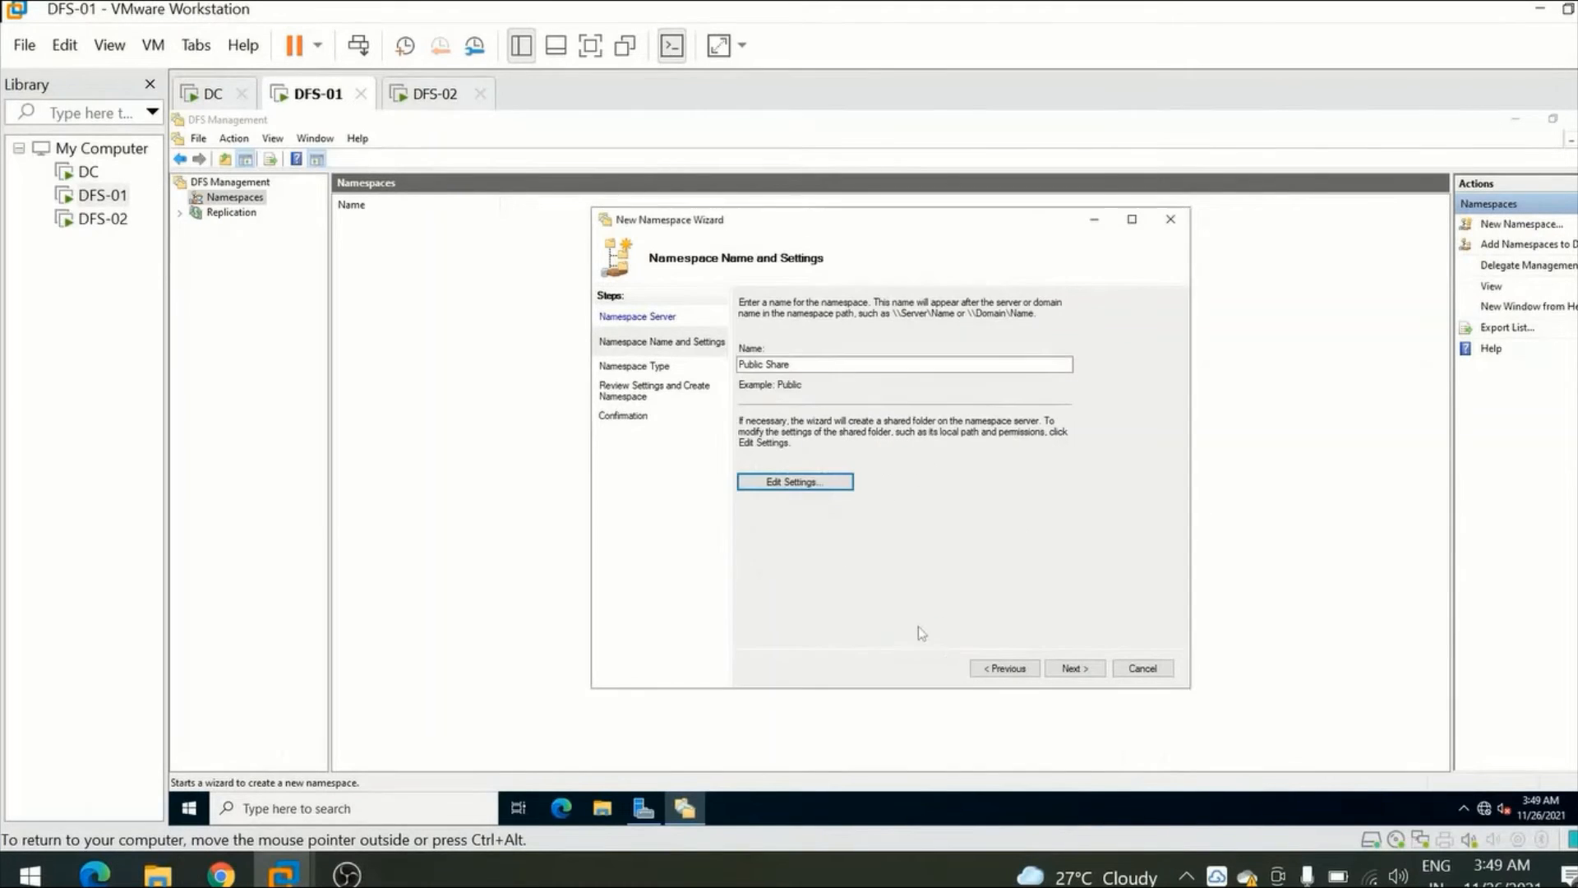
Compare the stand-alone namespace type and settle on a domain-based namespace with Windows Server 2008 mode enabled.
click(1074, 668)
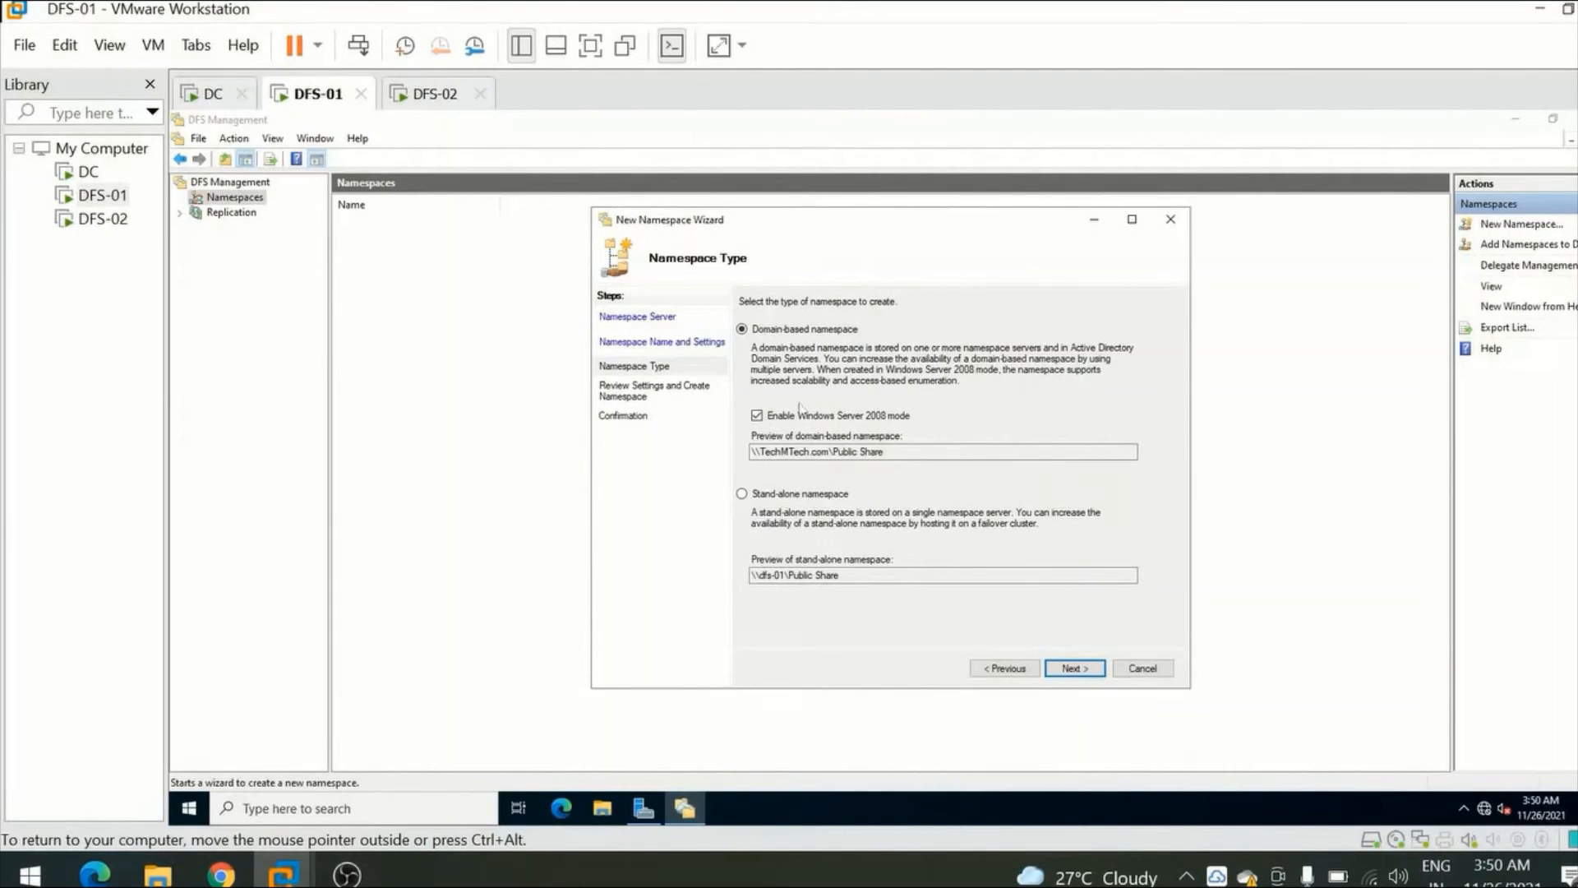
click(771, 497)
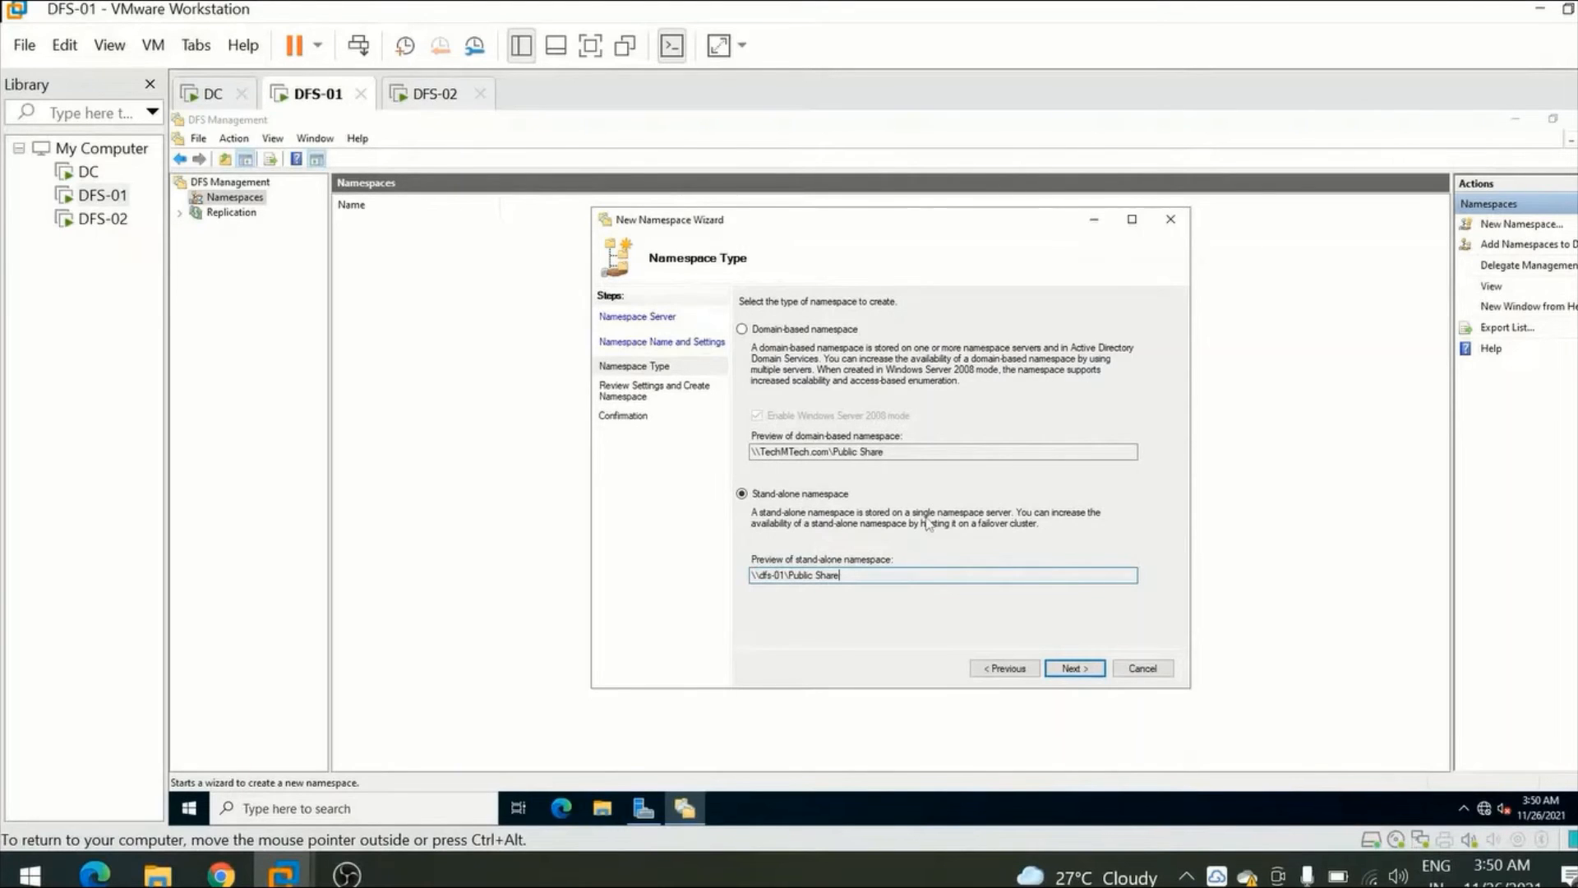
click(778, 331)
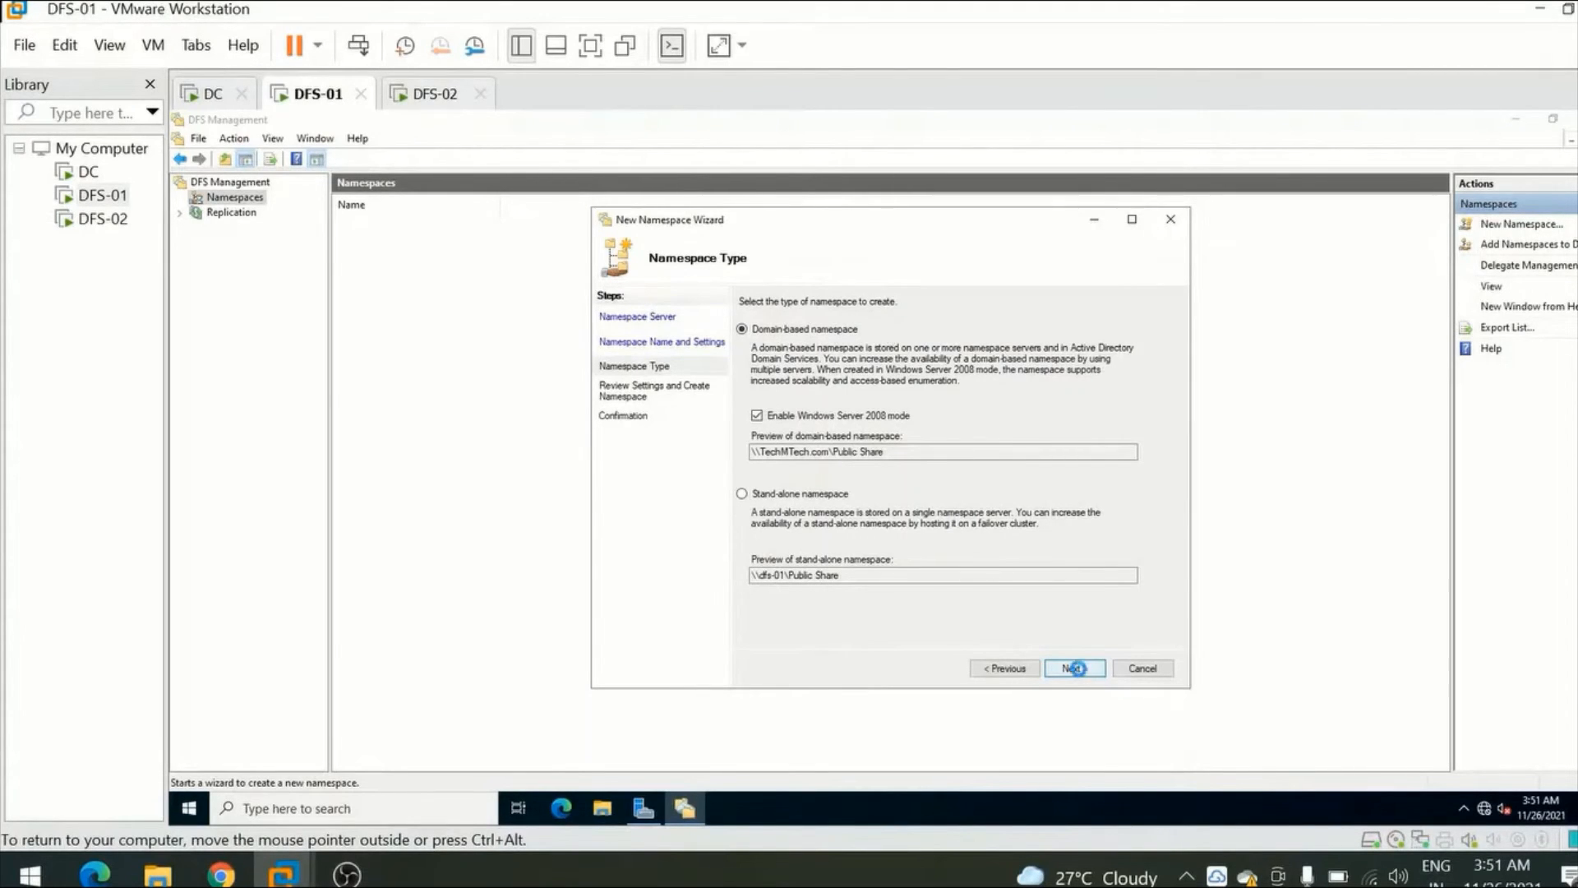
click(1075, 669)
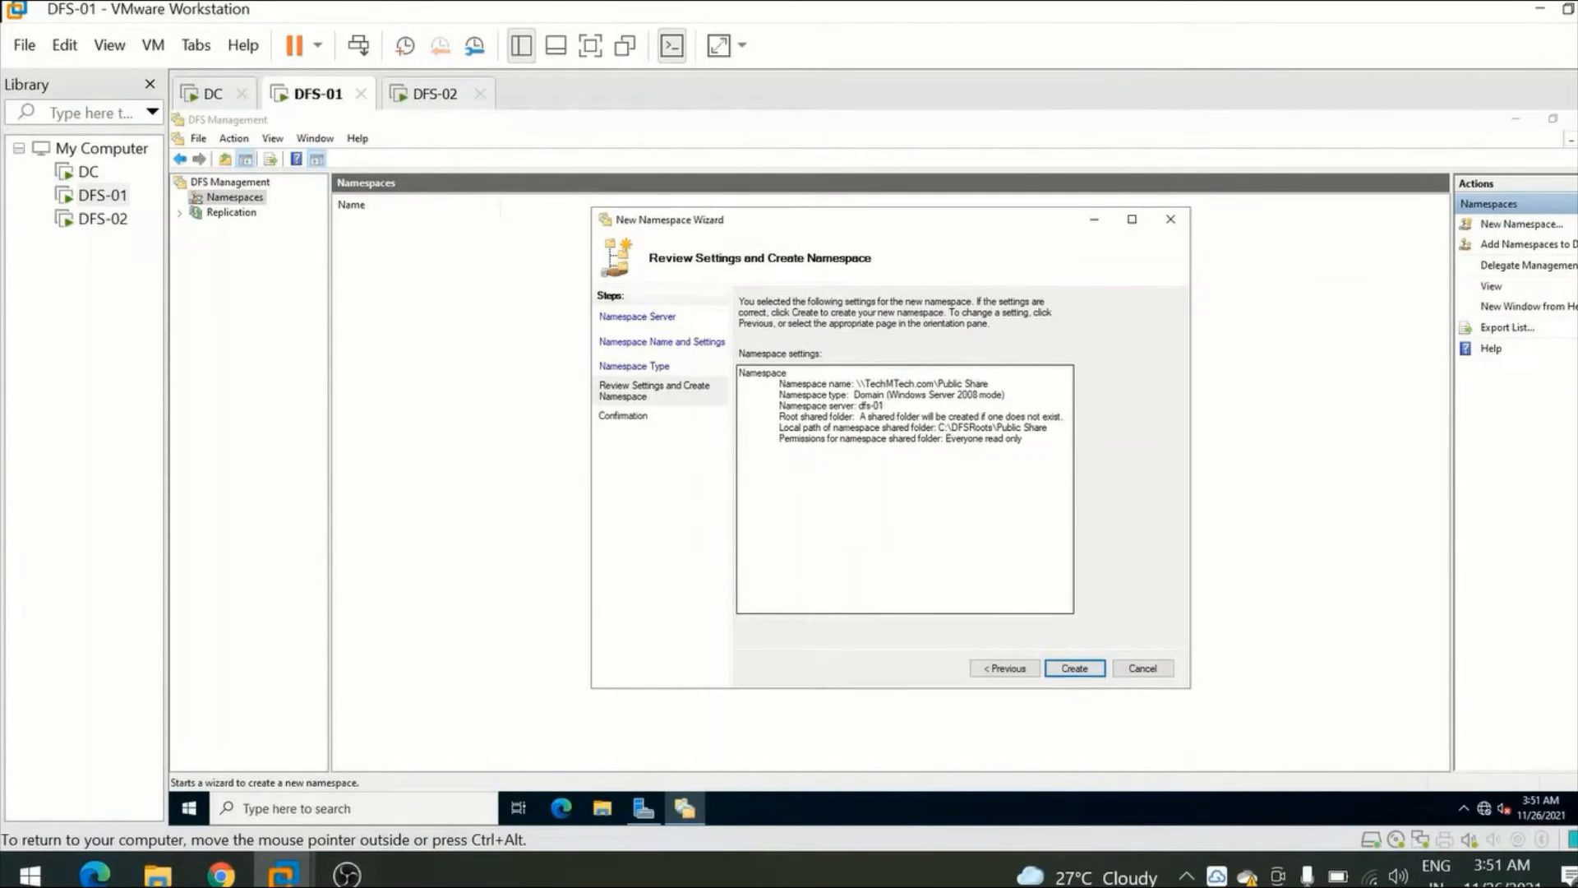
Review the namespace settings, create the Public Share namespace, and close the wizard.
drag(779, 384, 970, 453)
click(904, 493)
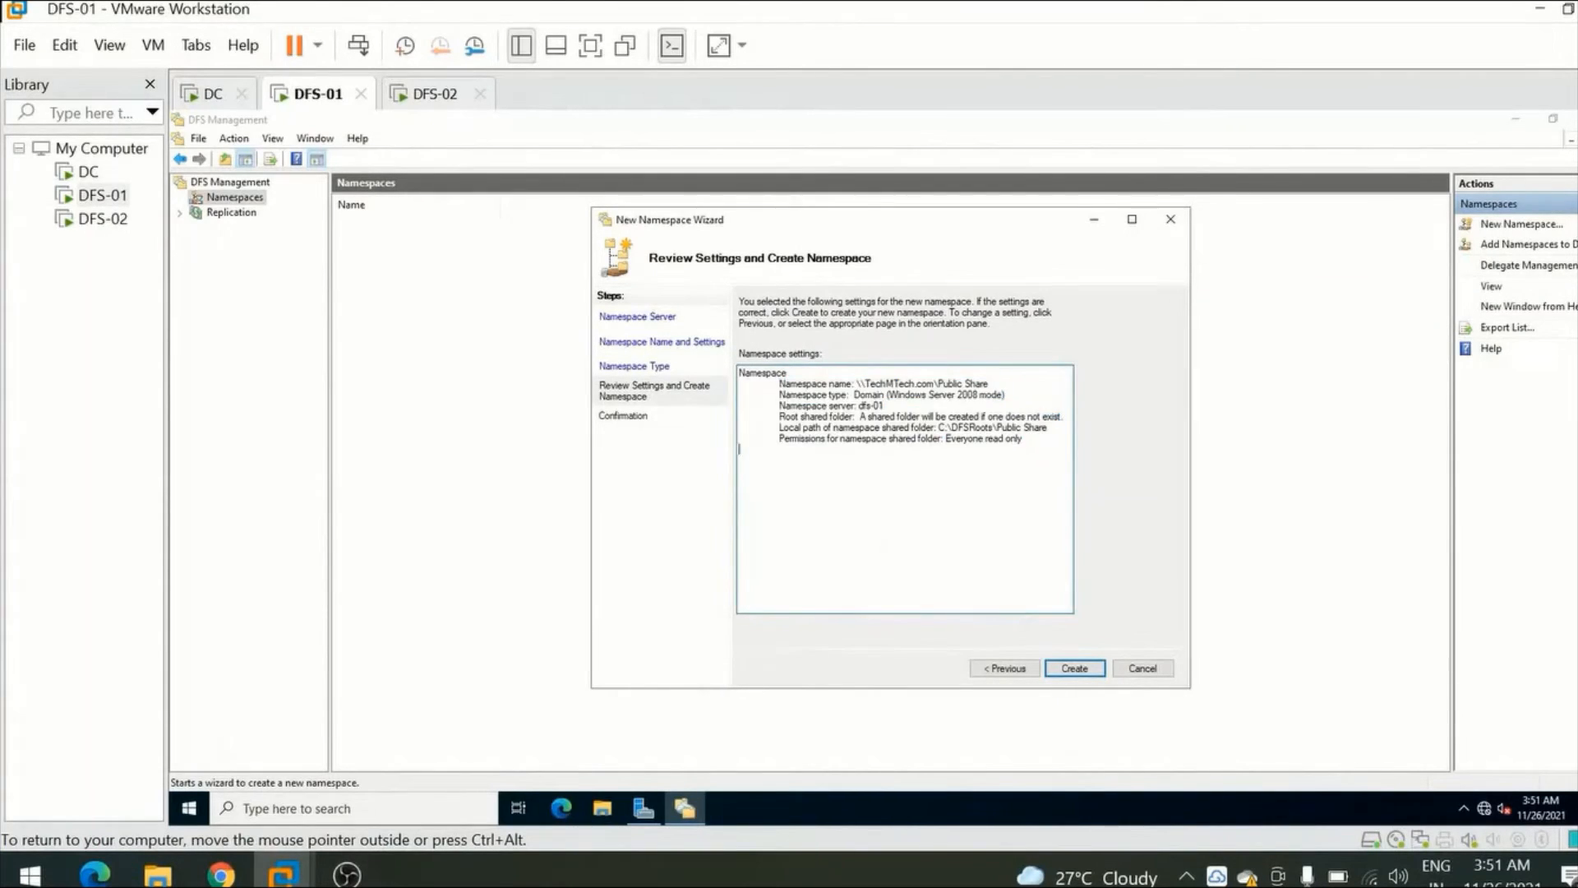
click(1075, 667)
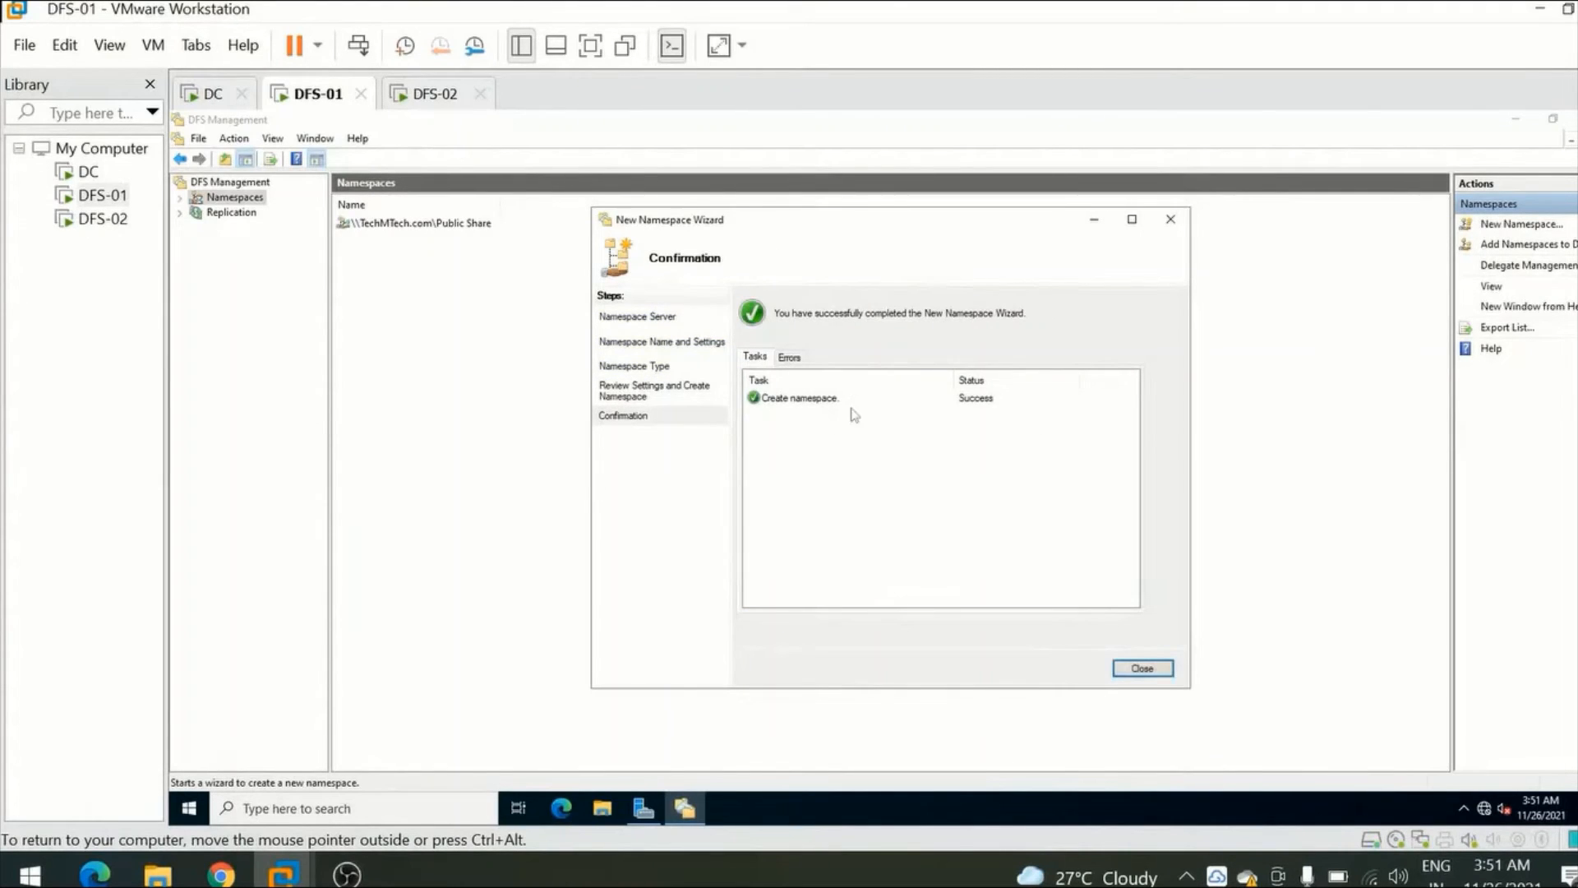
click(806, 402)
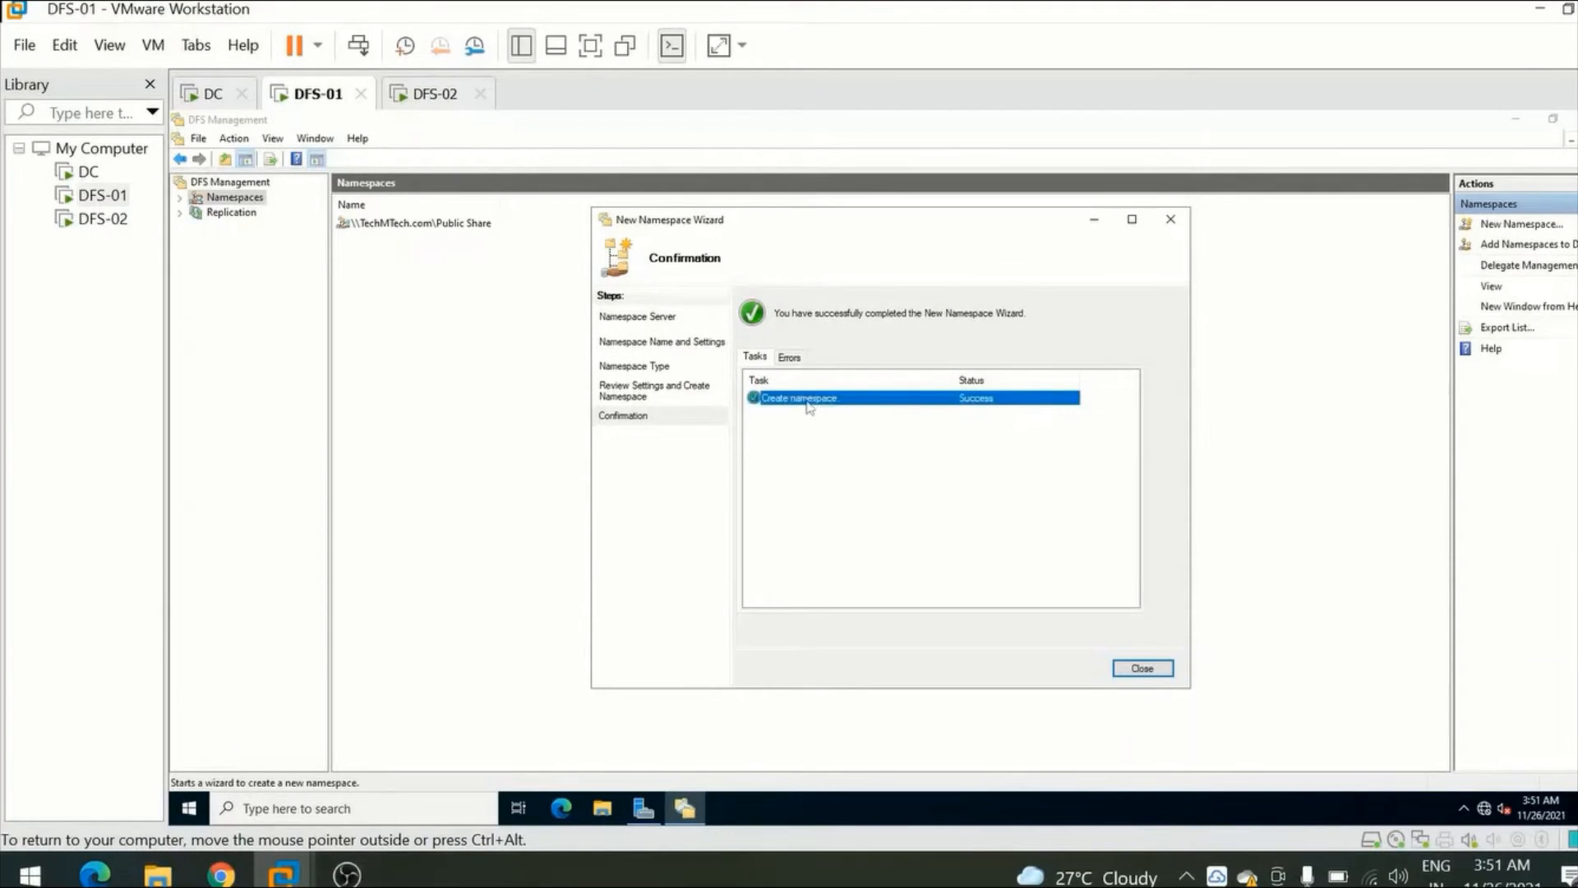
click(1143, 669)
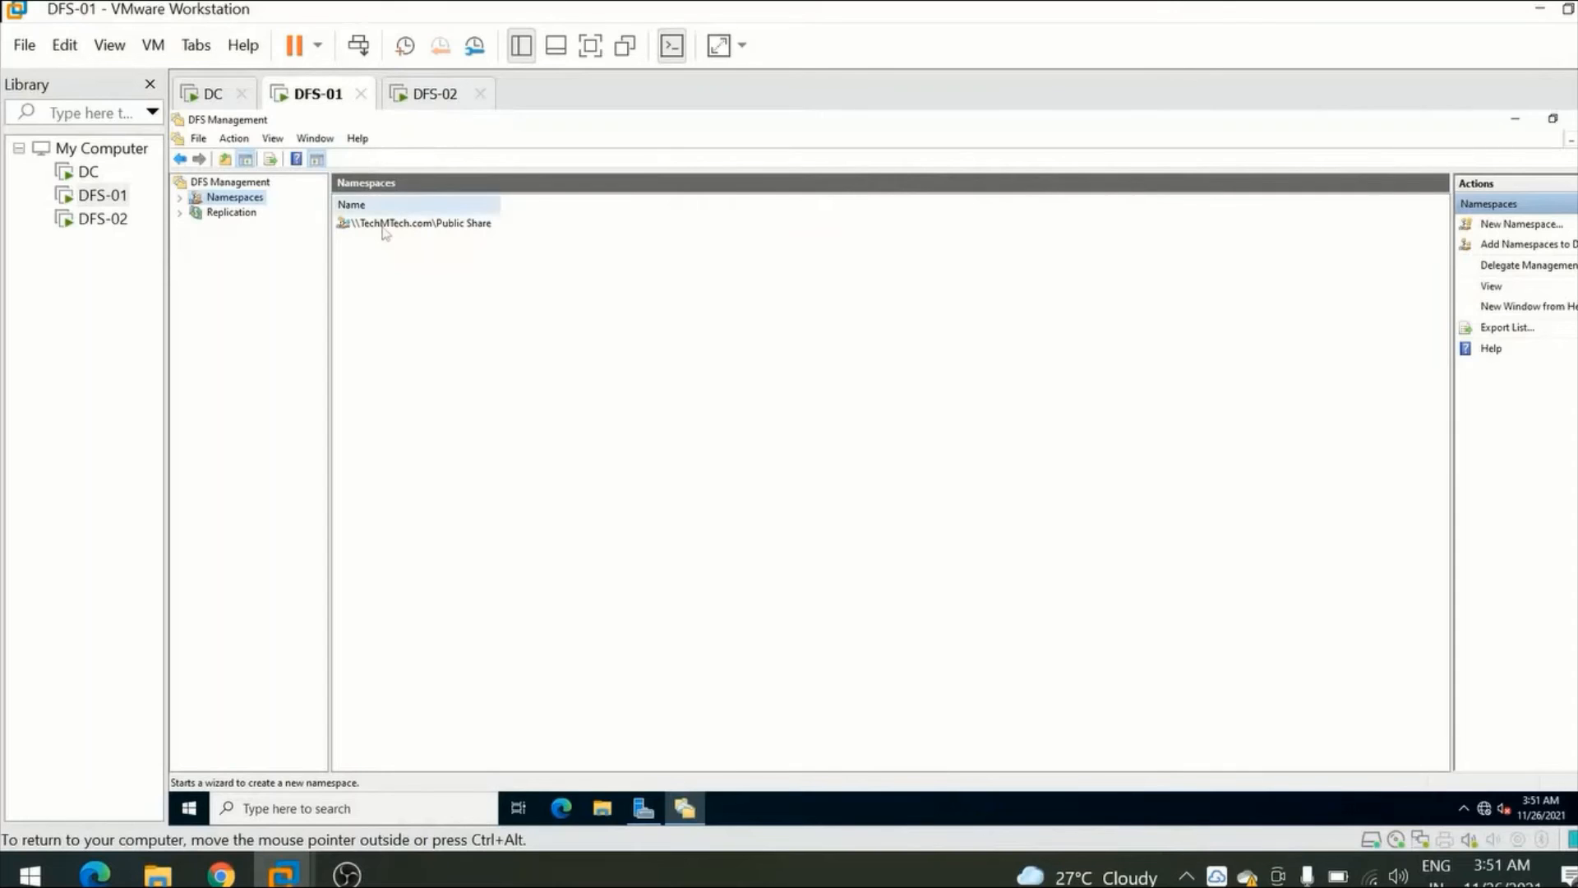
Expand Namespaces and select the \\TechMTech.com\Public Share namespace to show its details and available actions.
click(179, 198)
click(264, 214)
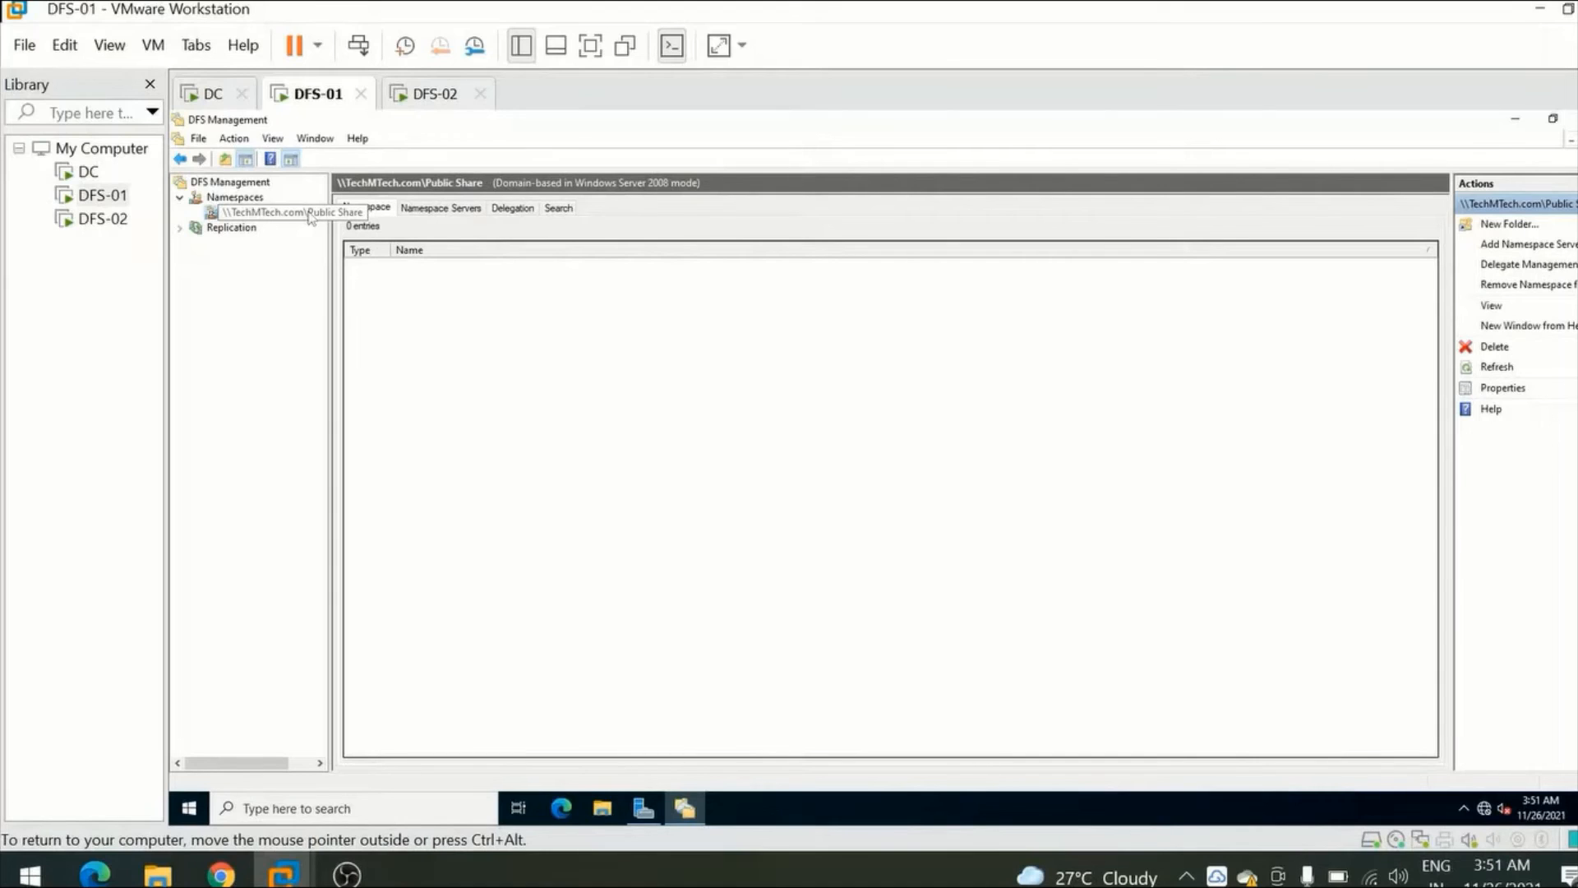
right_click(261, 216)
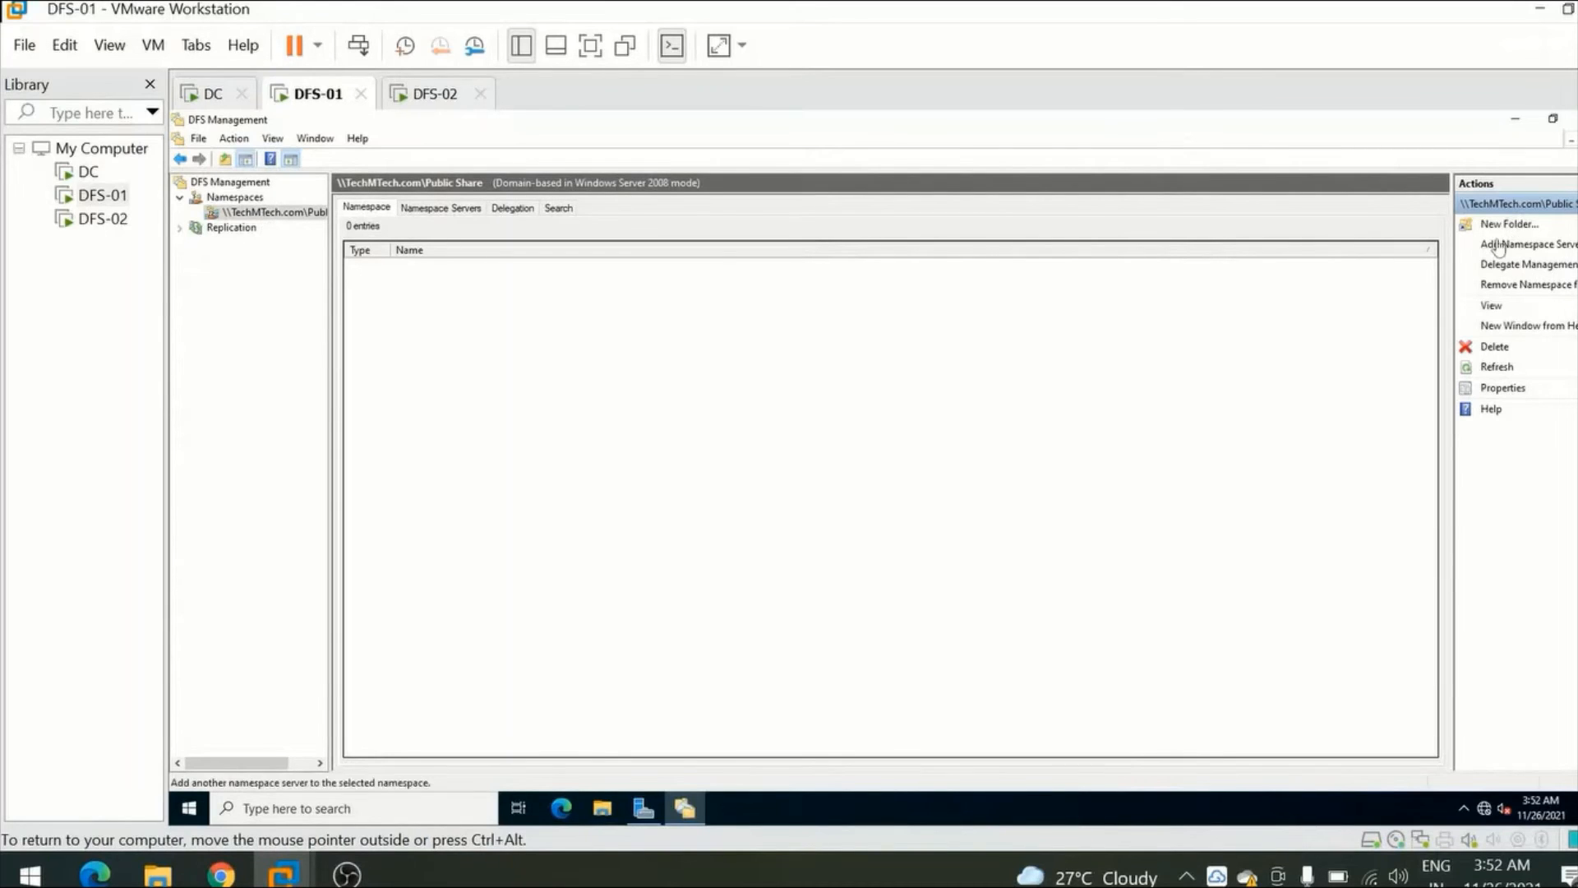
Start a new folder in the Public Share namespace and add \\DFS-01\Test2 as its folder target.
click(1518, 230)
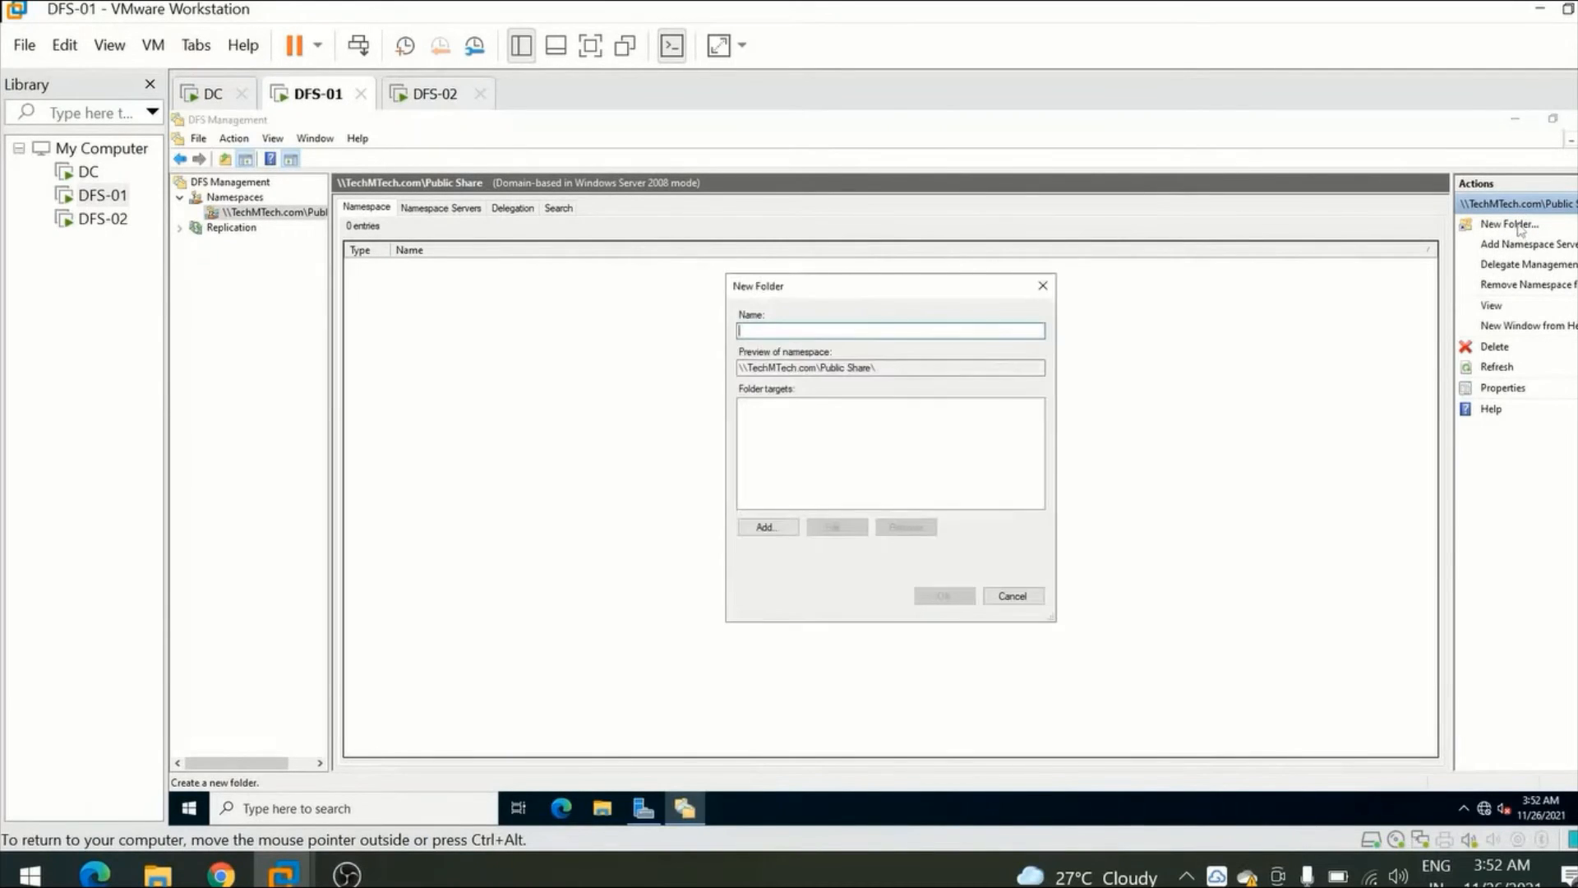
click(766, 529)
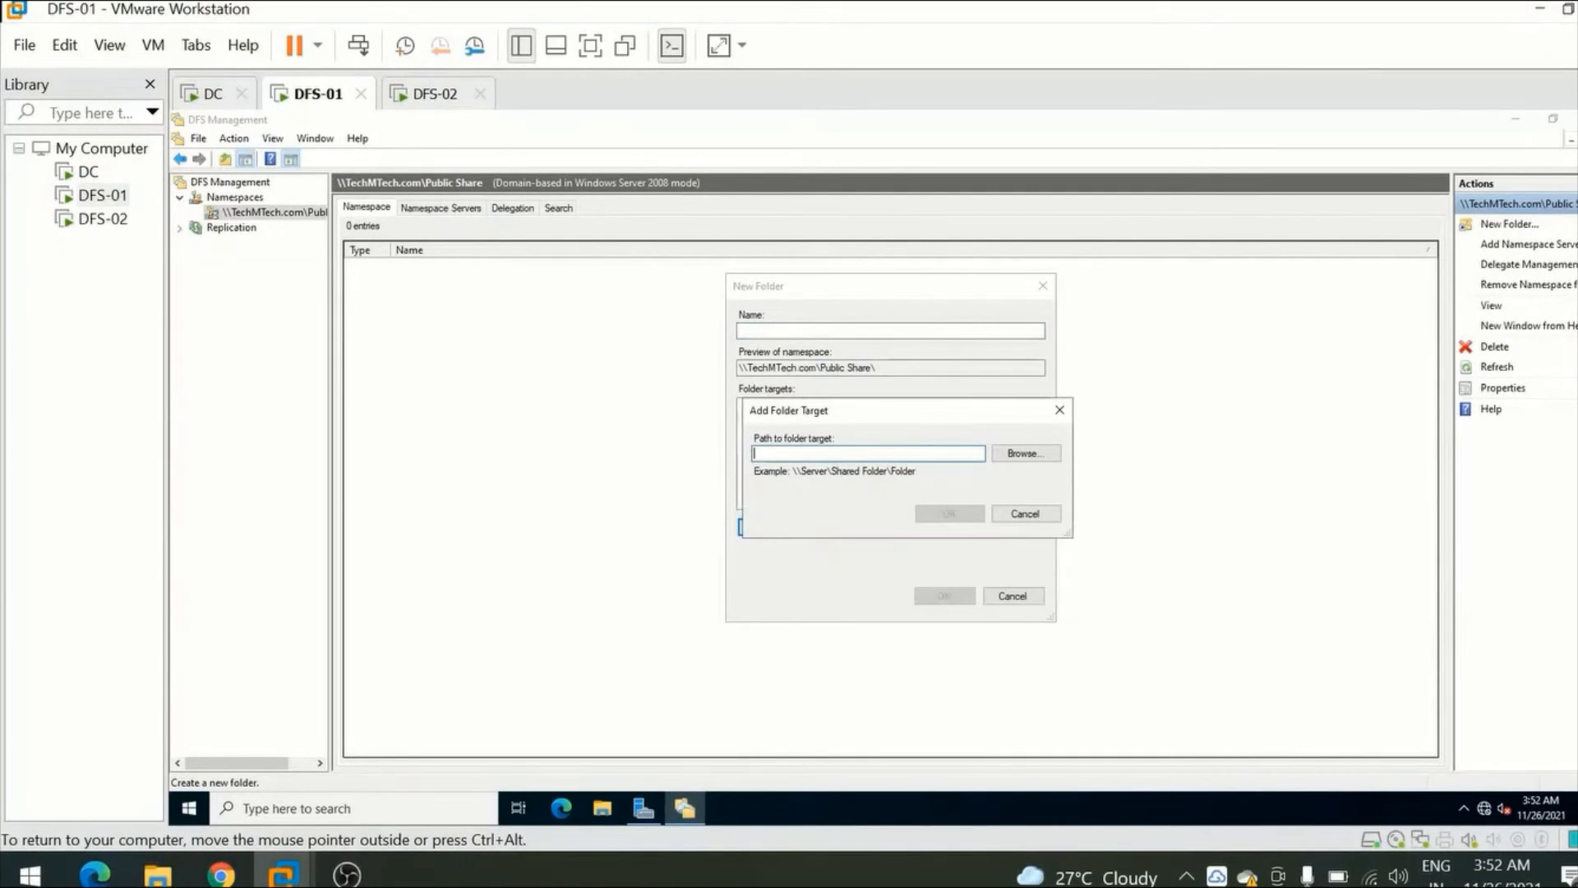
click(1017, 456)
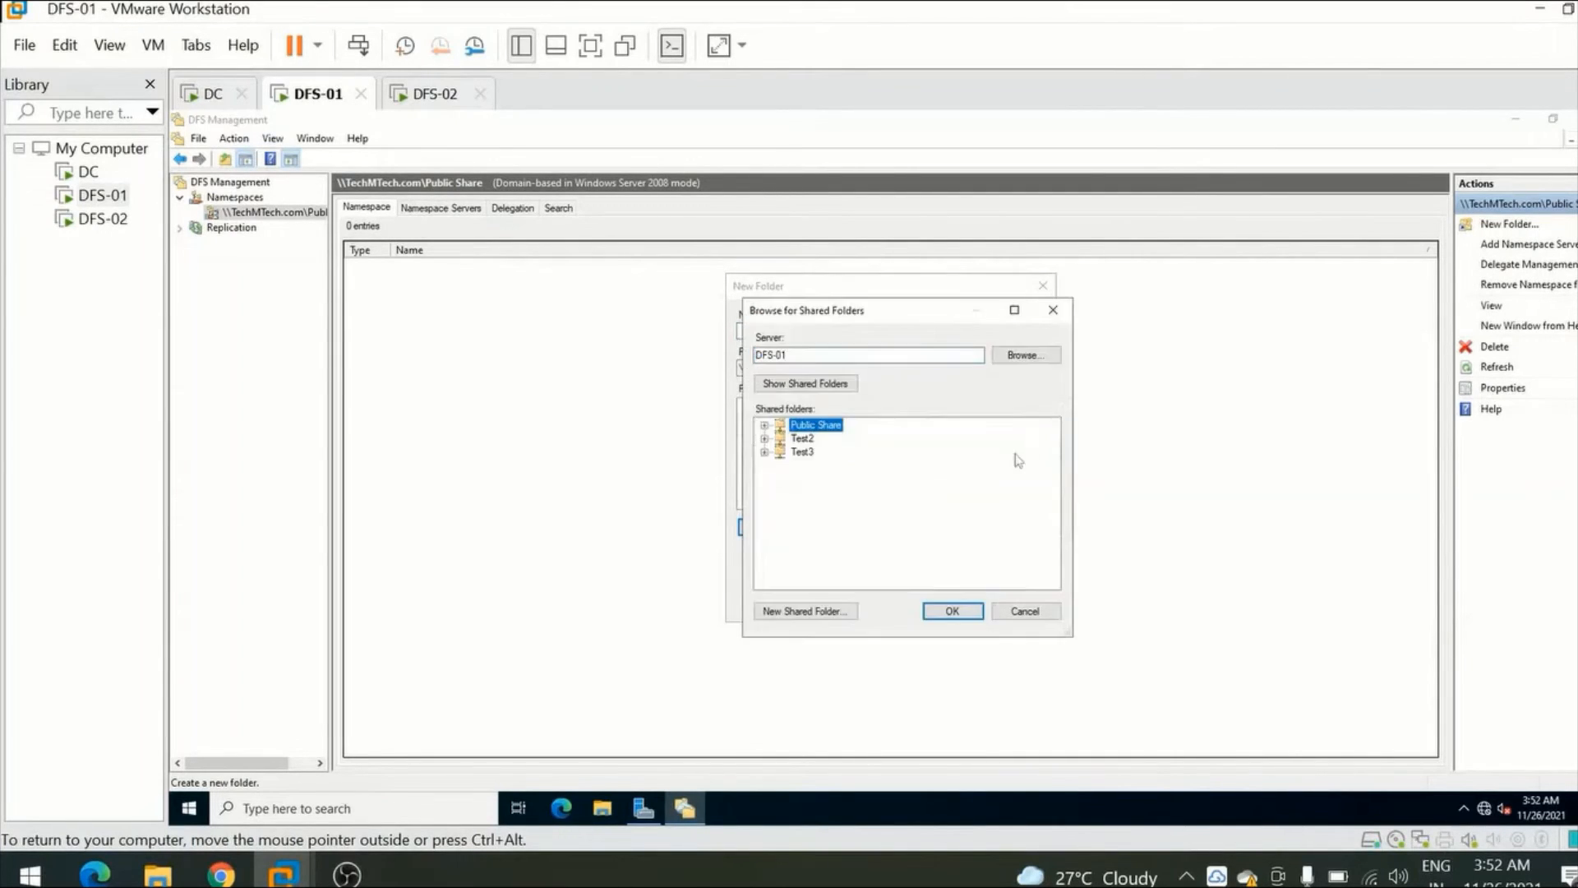
click(800, 441)
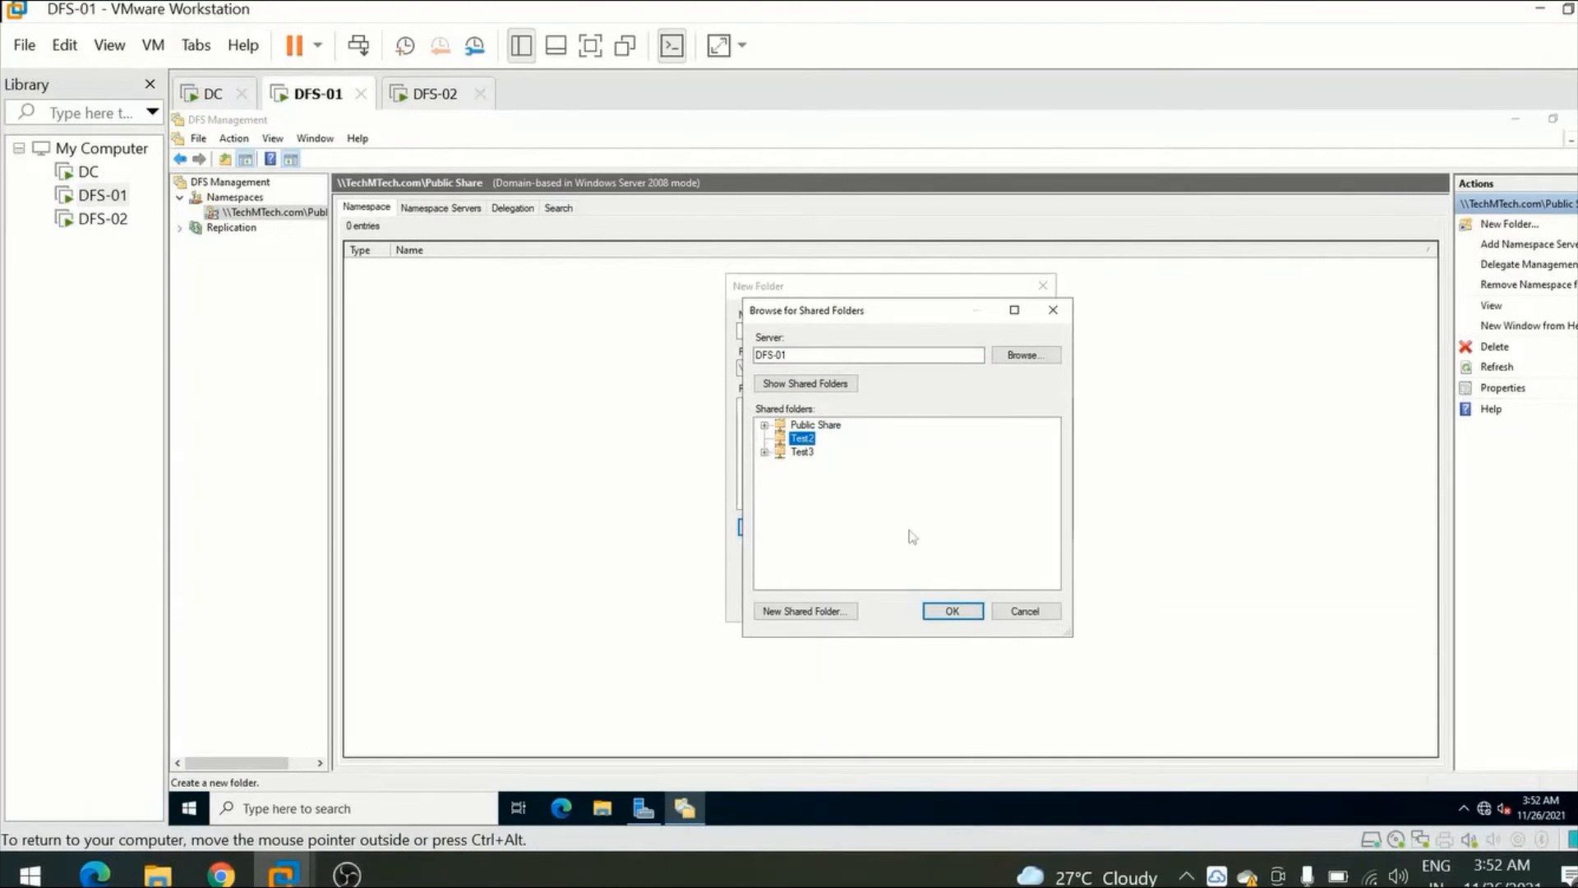
click(952, 611)
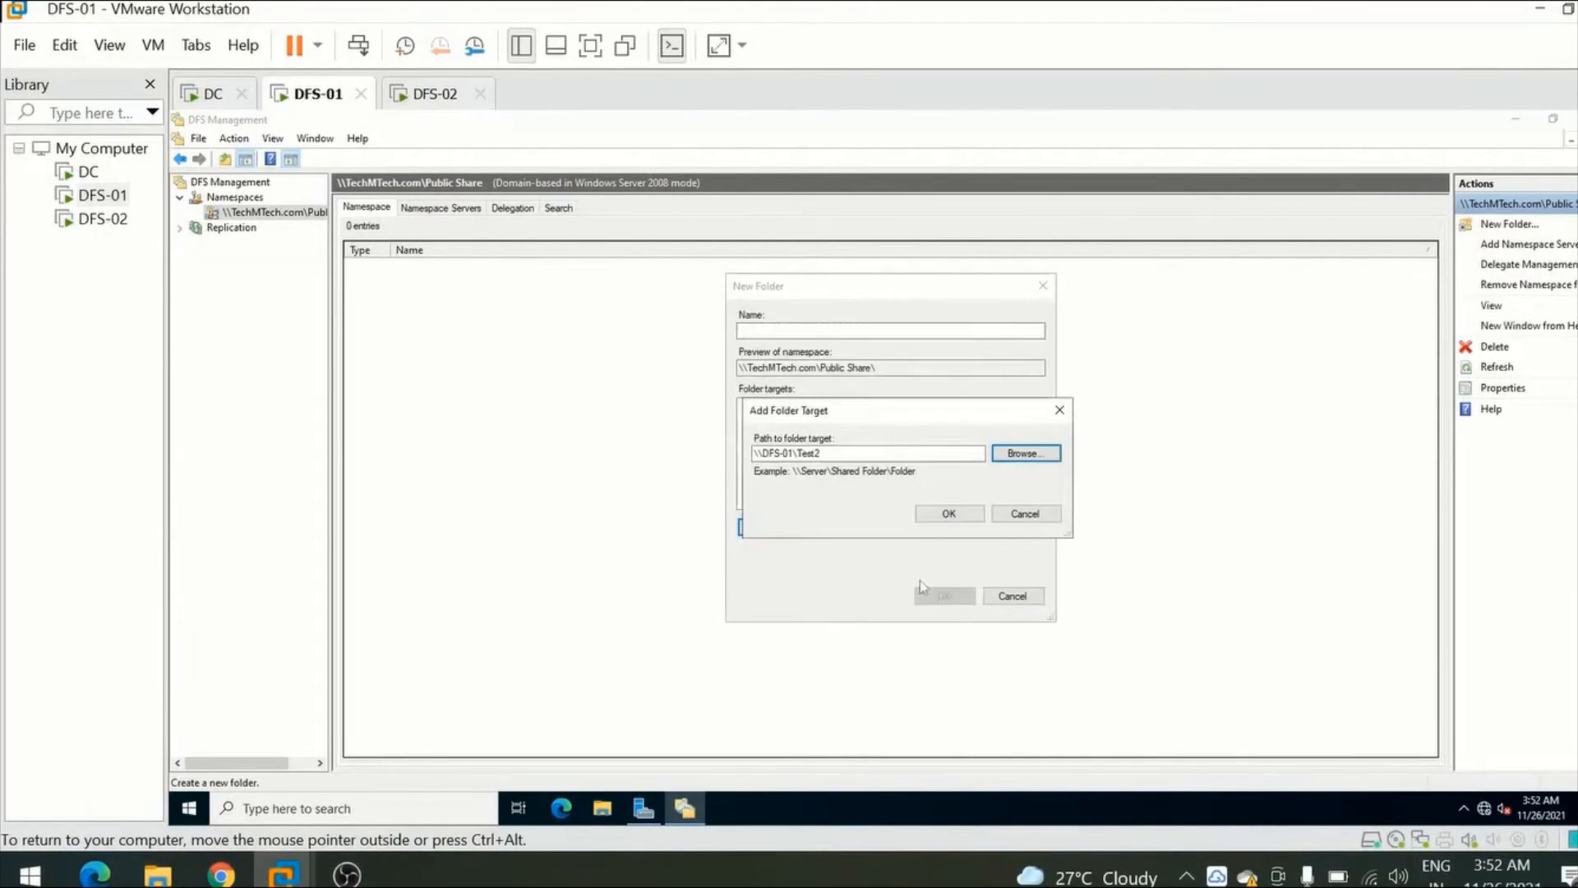
click(951, 516)
Add the shared folder Test3 on DFS-01 as another target of the new folder.
click(767, 530)
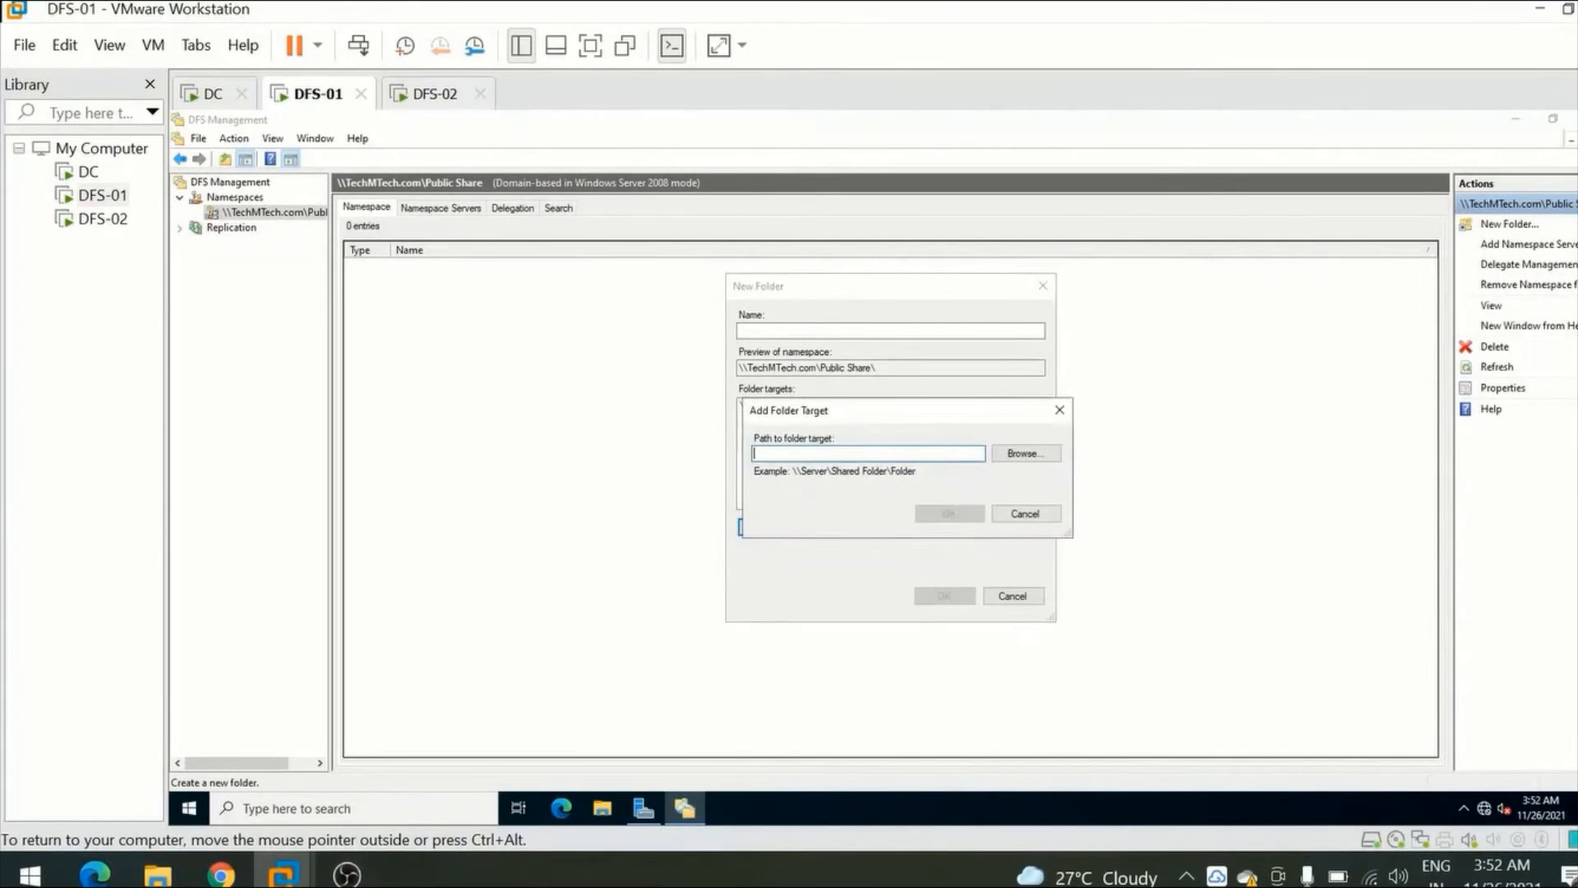
click(1016, 456)
click(801, 451)
click(951, 610)
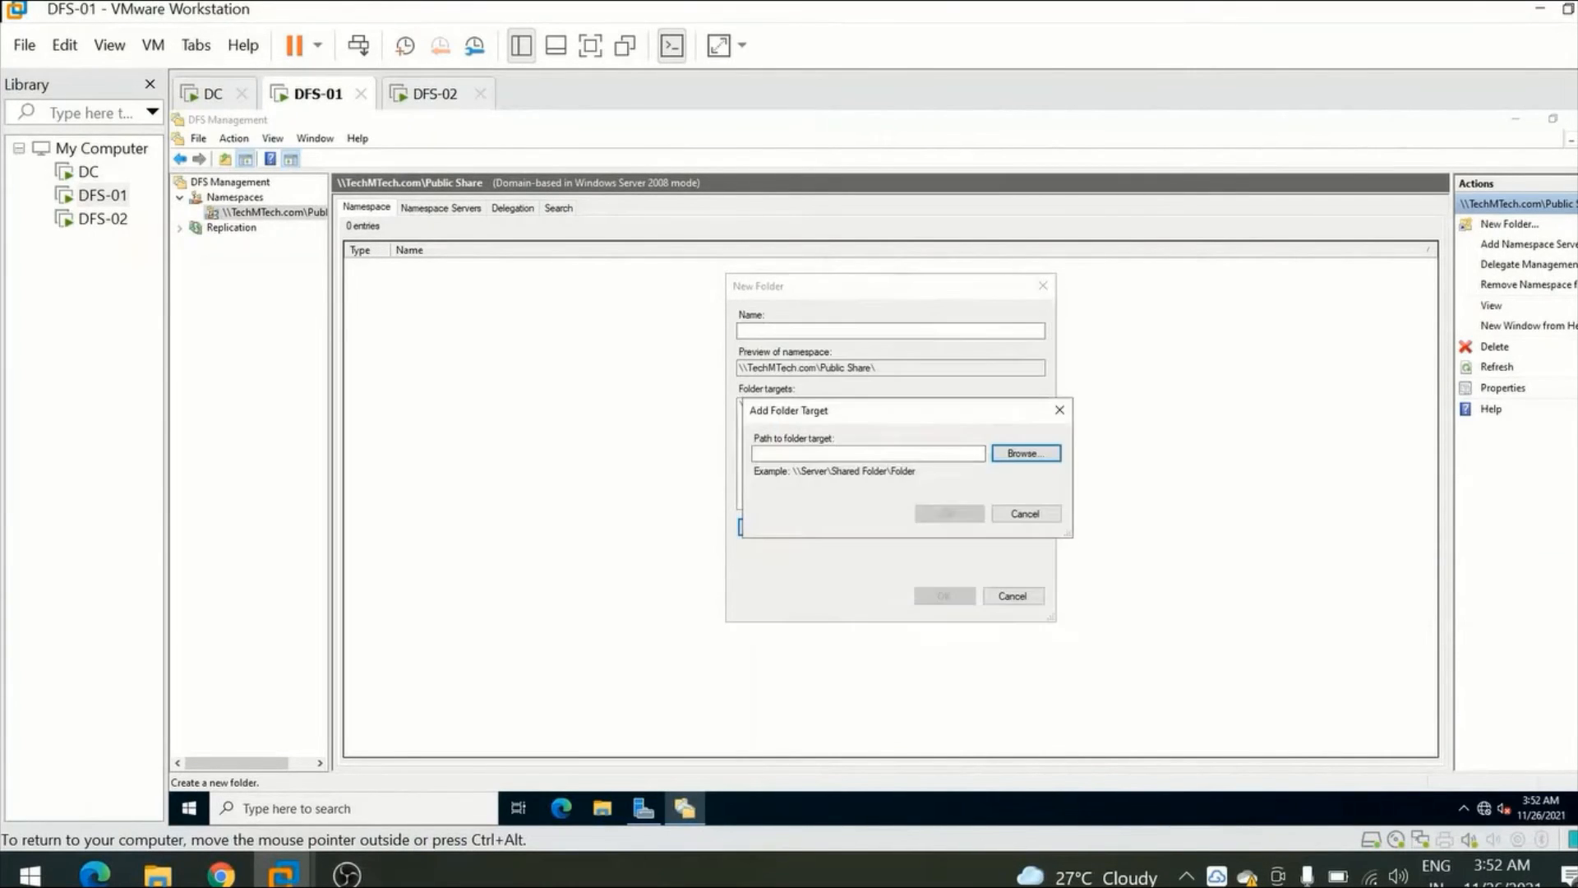
click(949, 516)
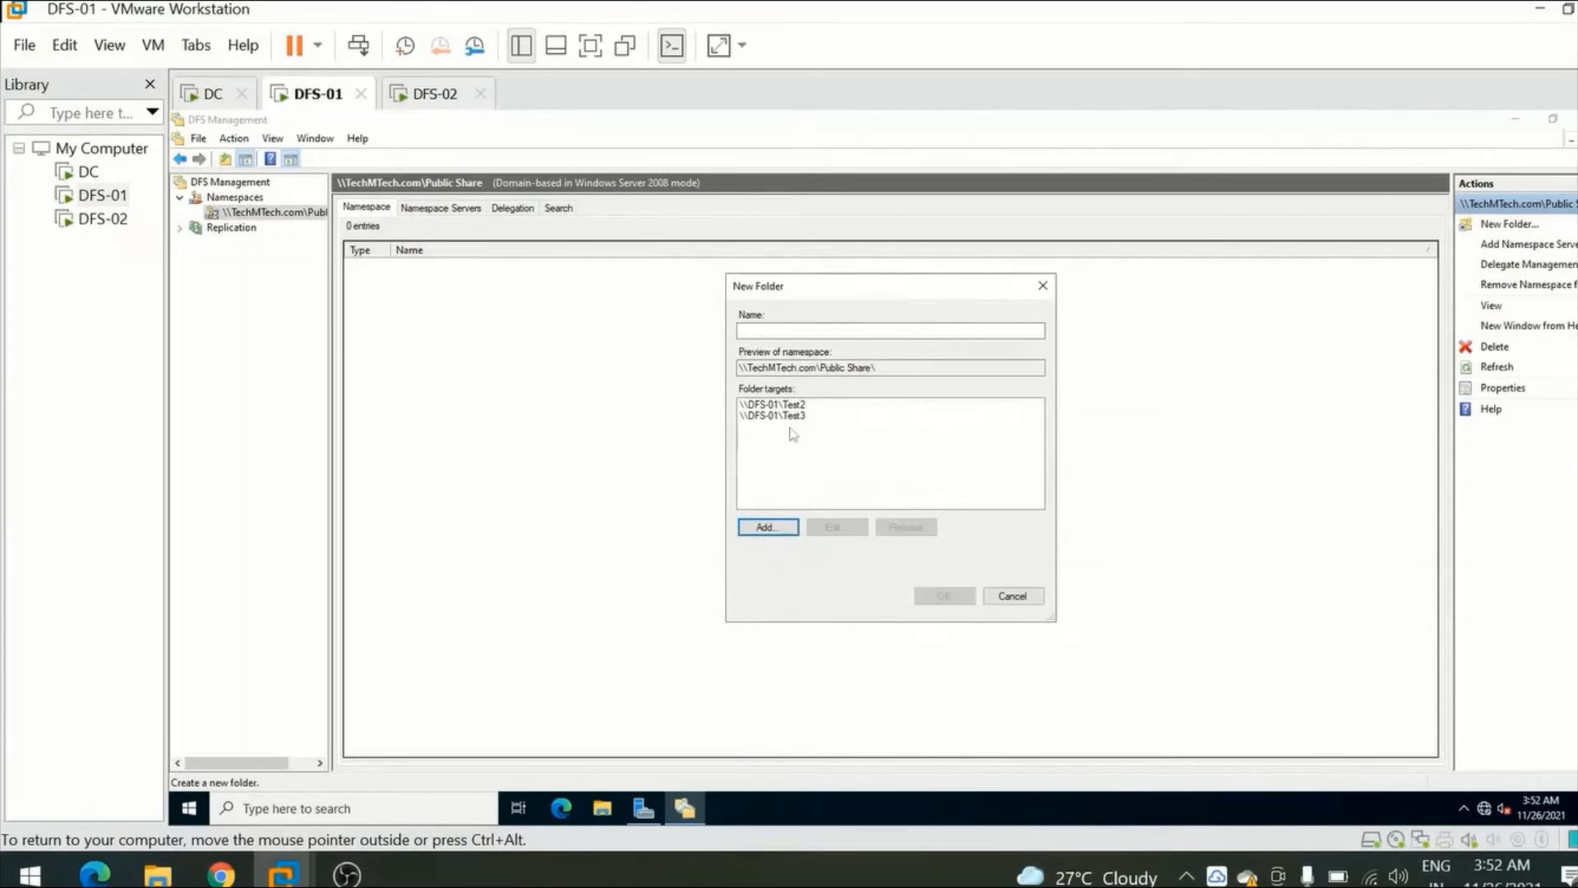
Find the DFS-02 computer in the domain and add its shared folder Test1 as a folder target.
click(770, 526)
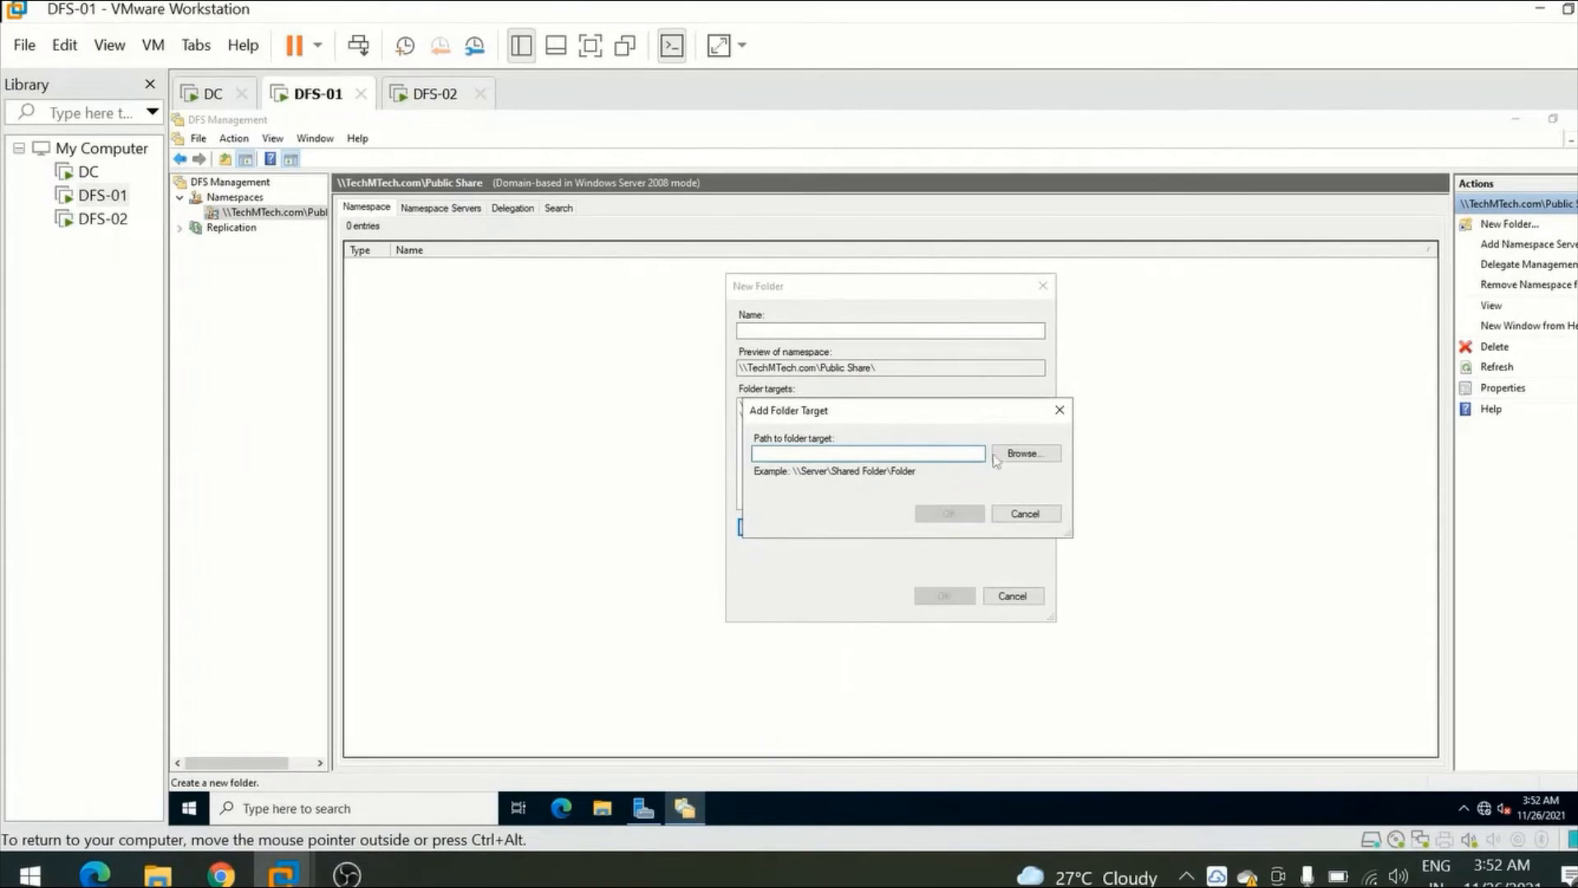
click(1025, 452)
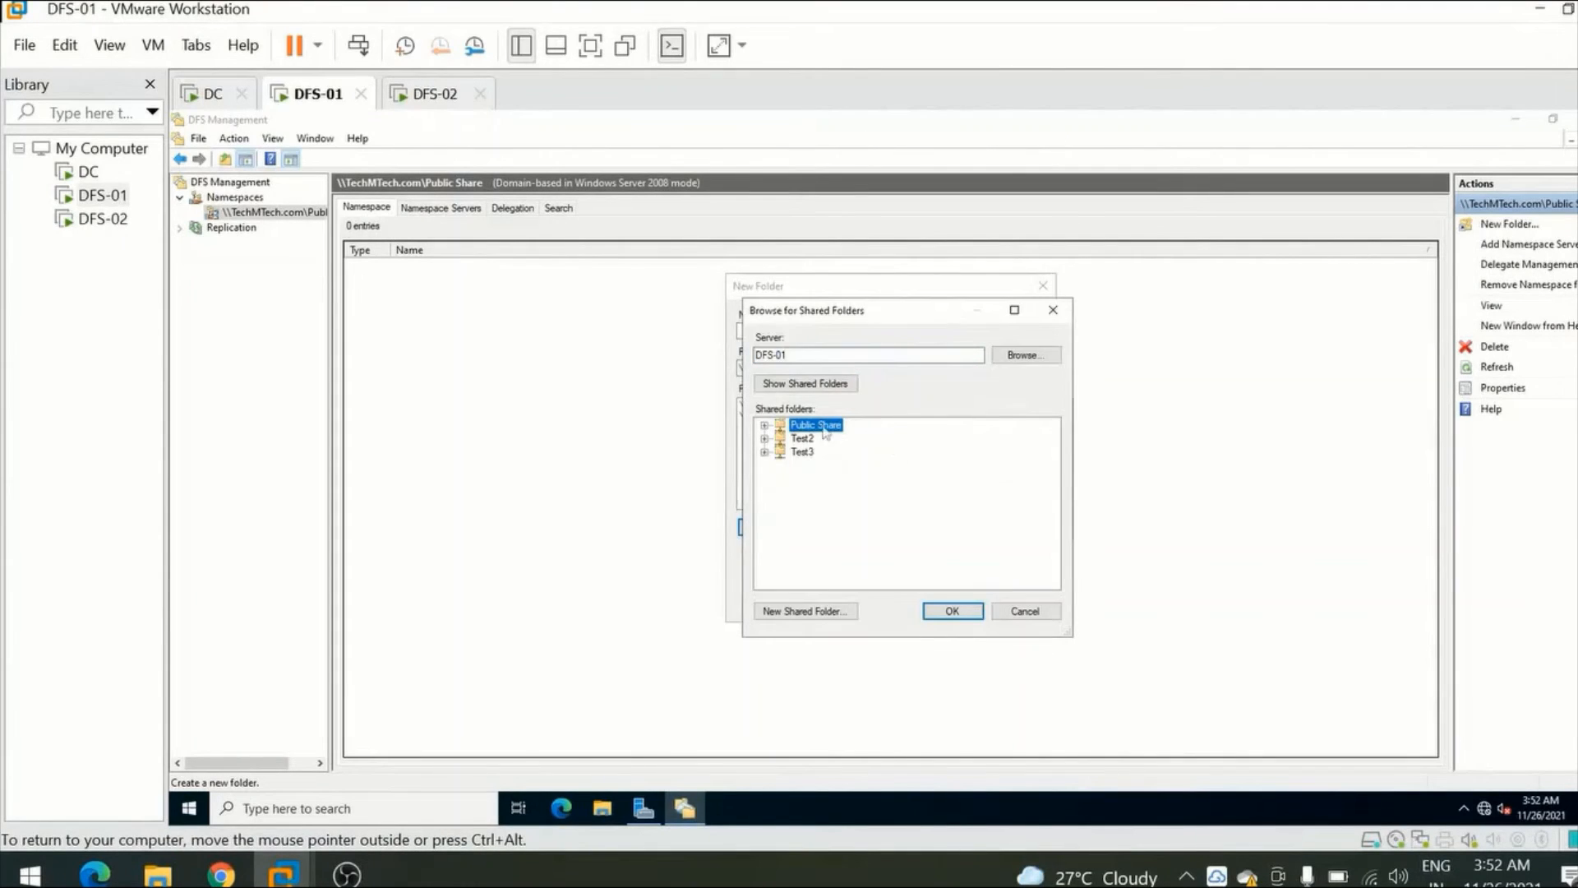
click(1024, 356)
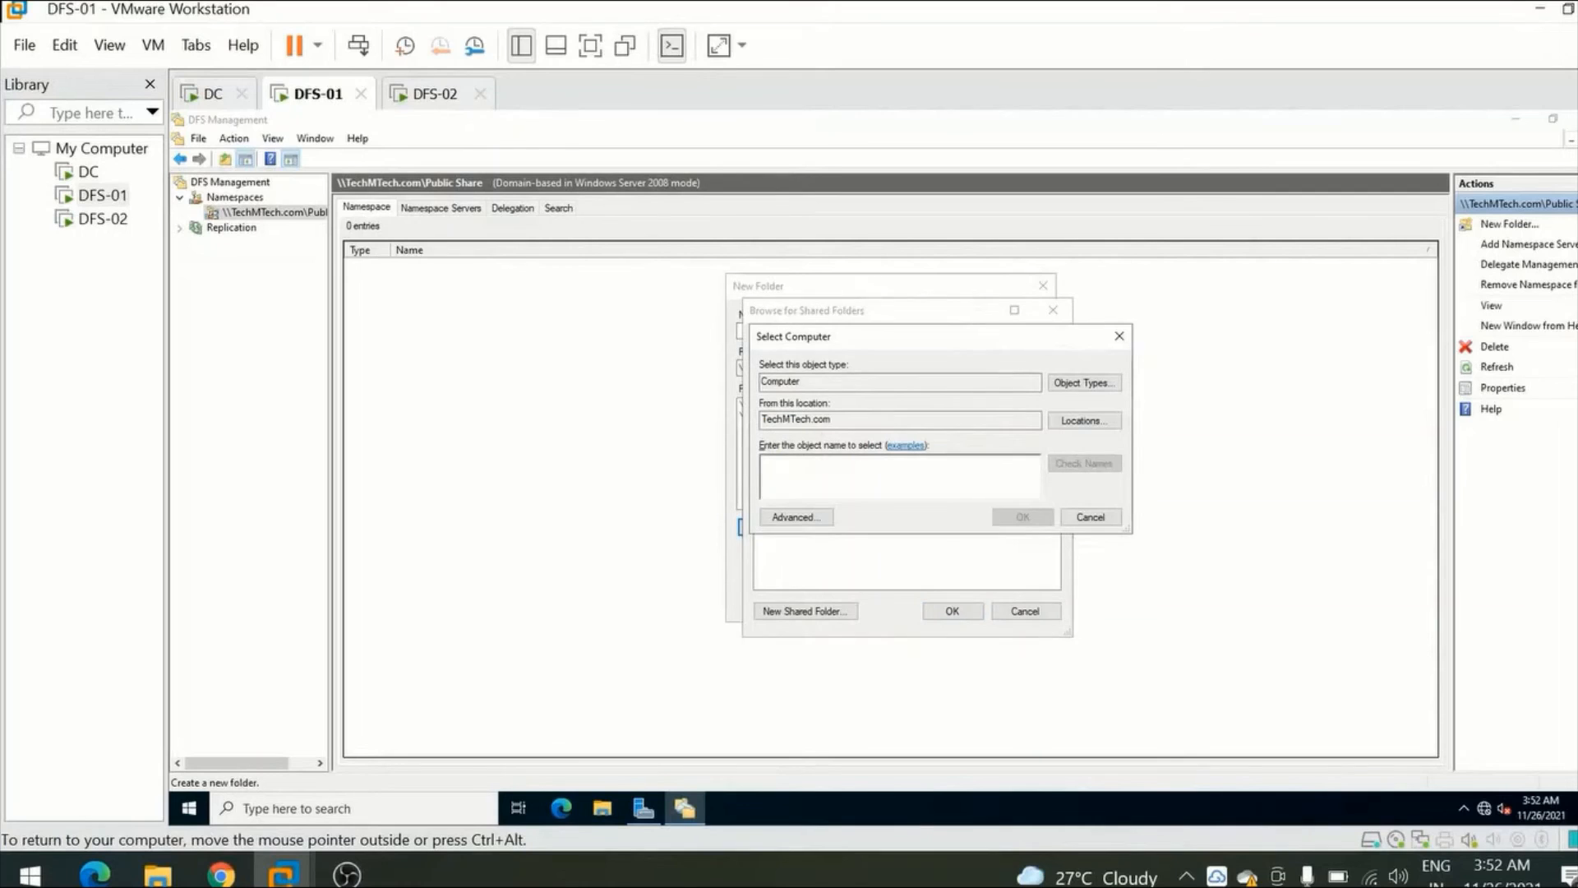
click(822, 516)
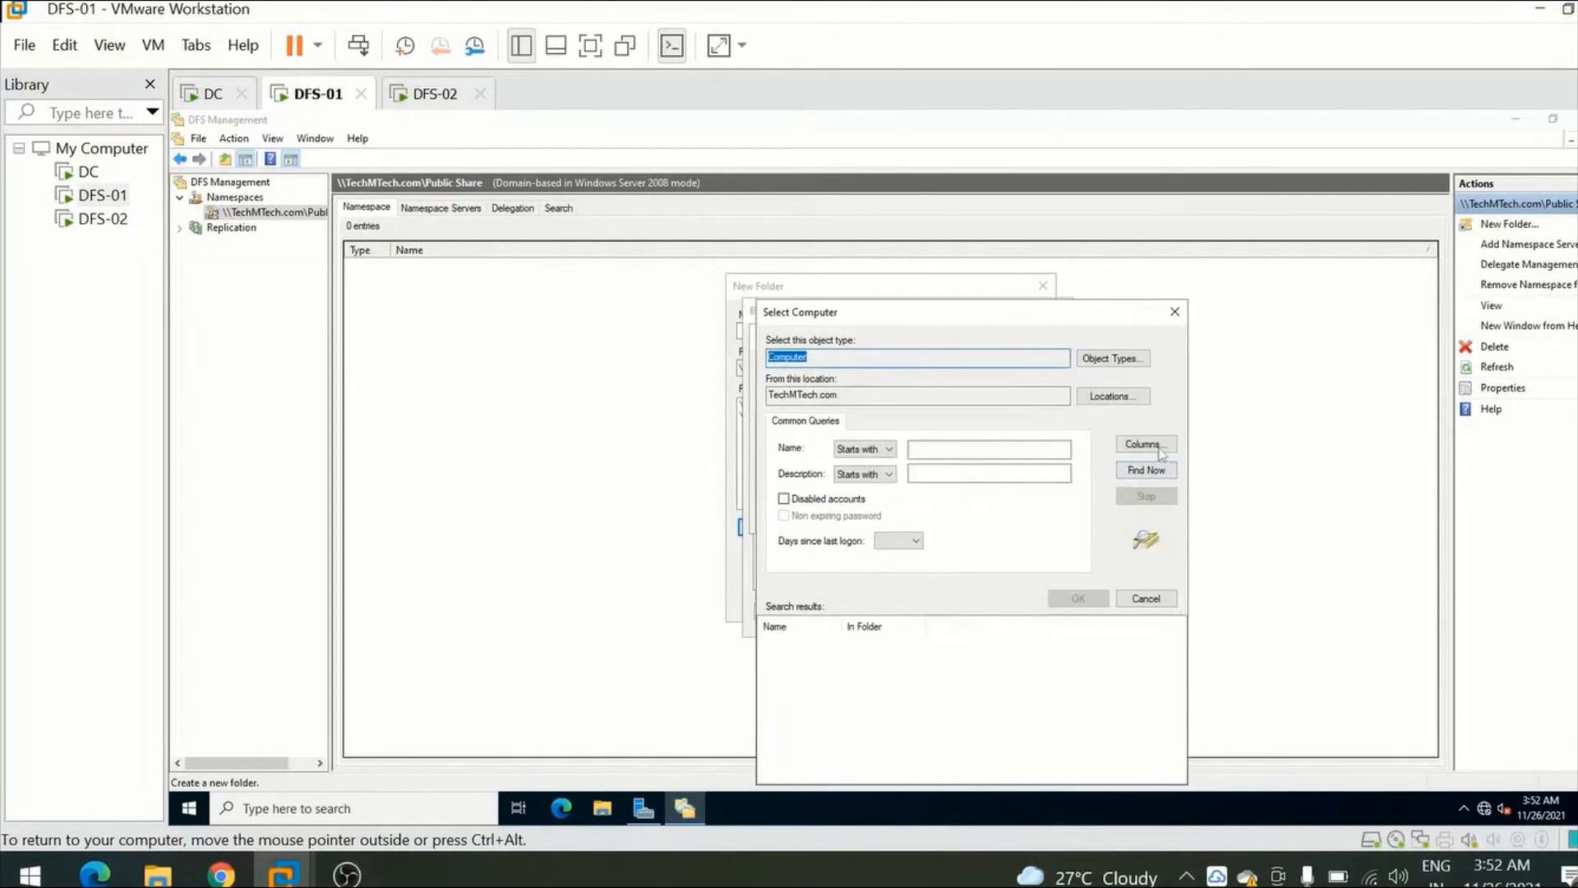
click(1153, 475)
double_click(788, 676)
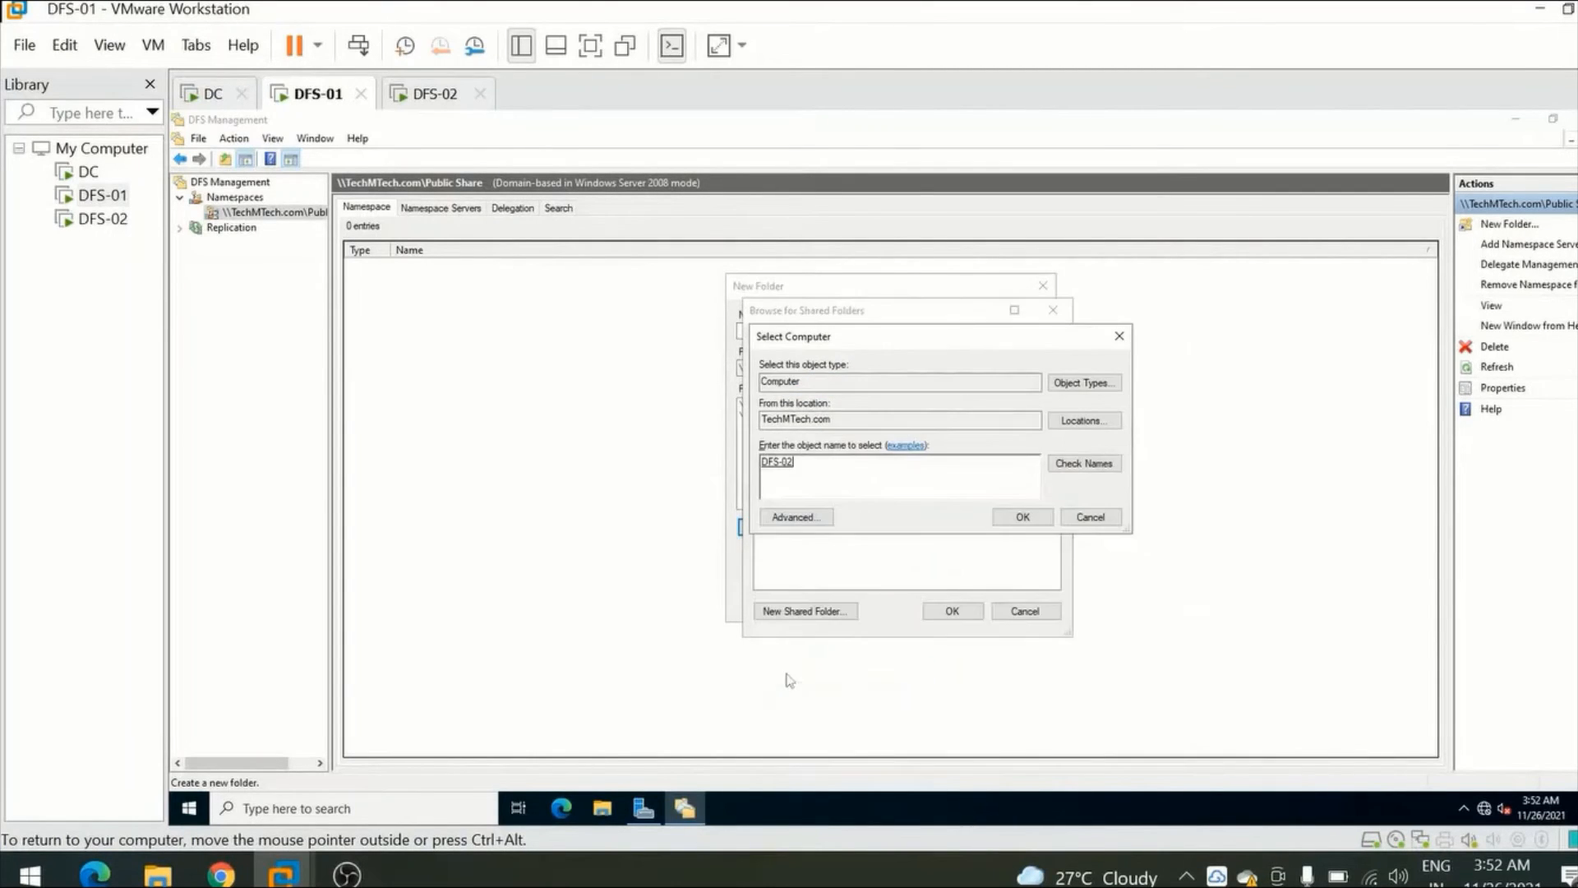
click(1022, 516)
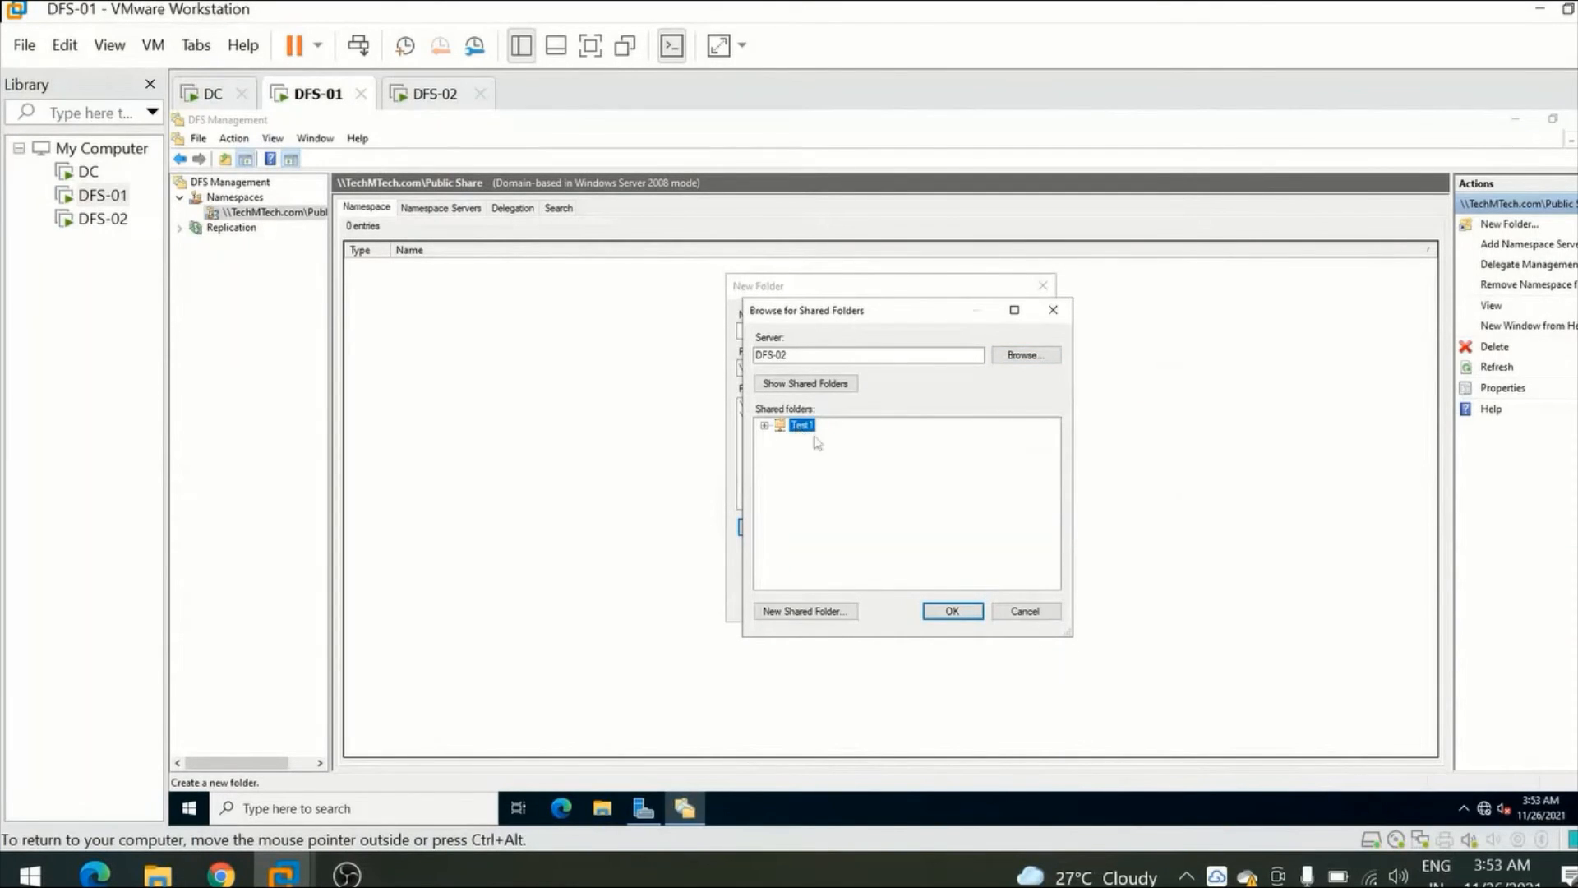
click(952, 612)
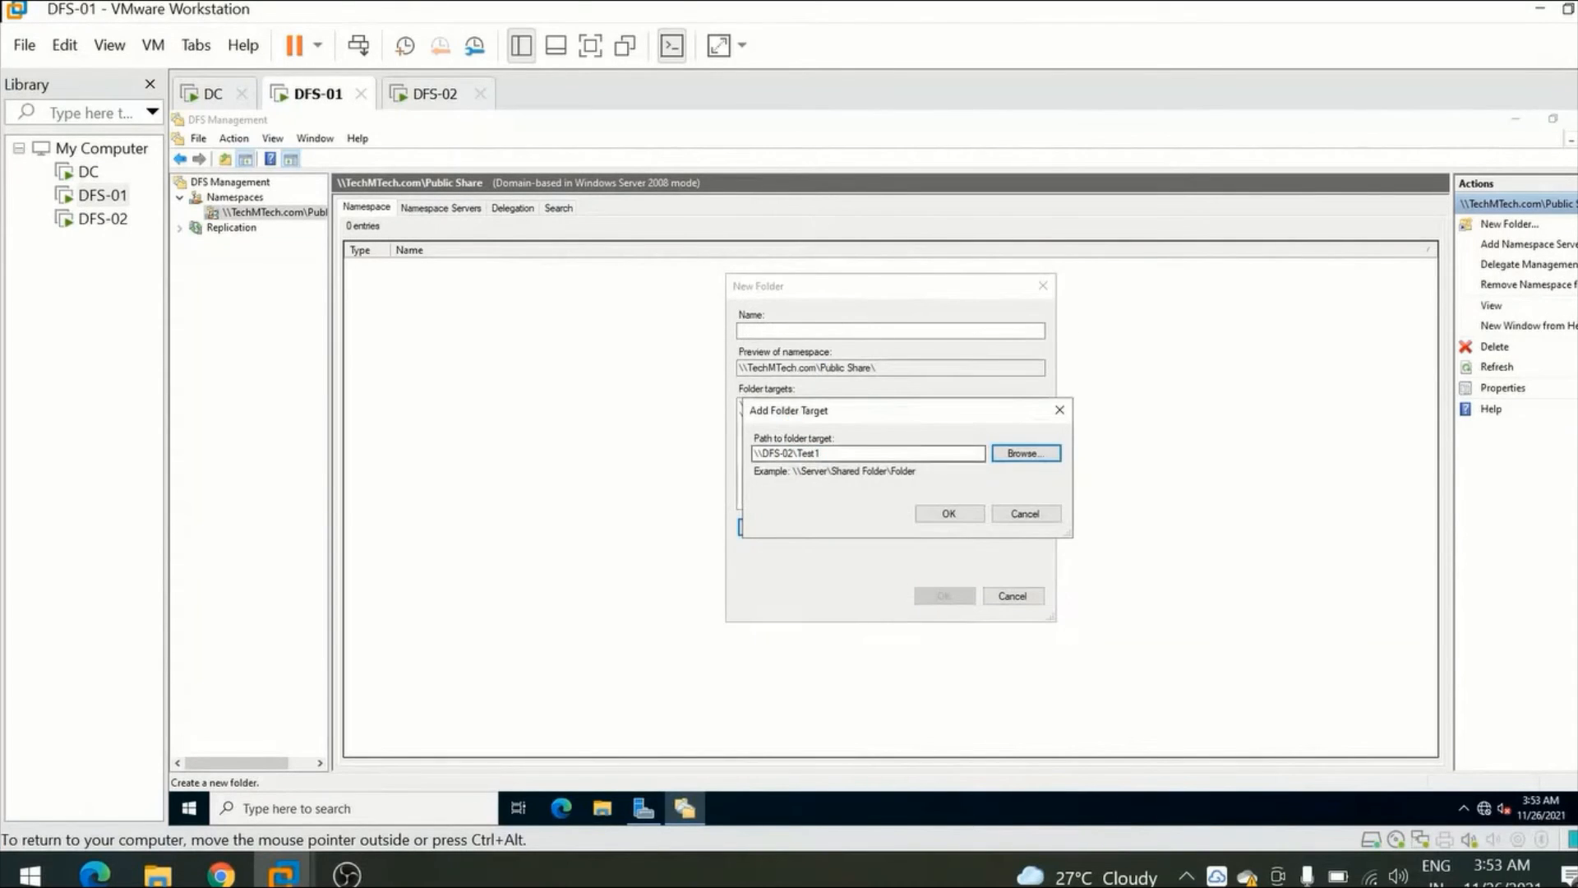
click(948, 512)
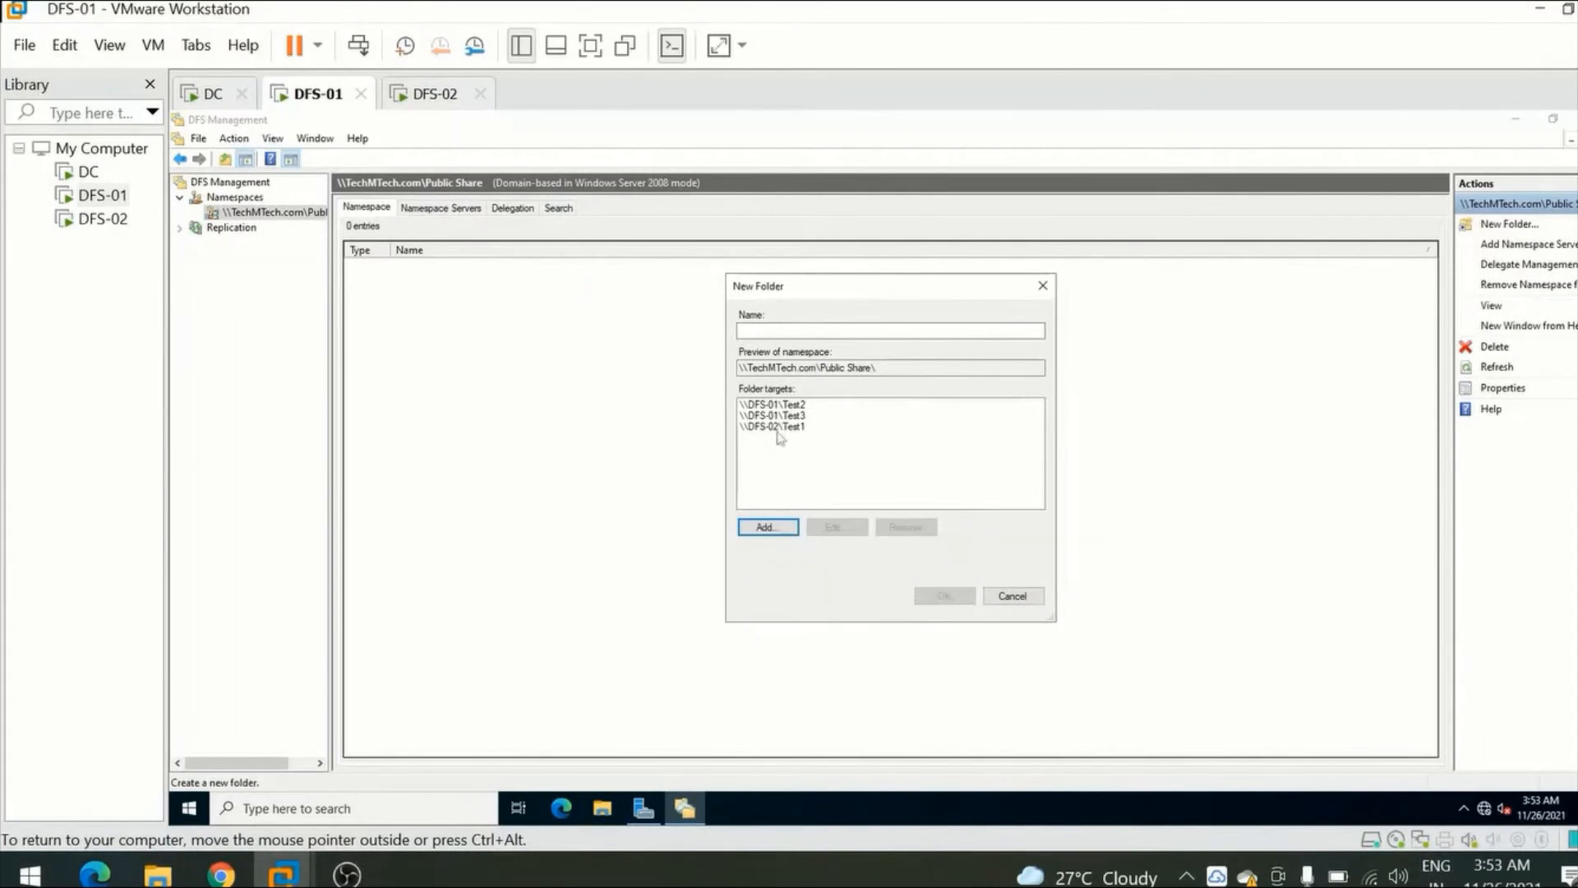
Review the Test2, Test3 and Test1 paths in the new folder's list of targets.
click(779, 427)
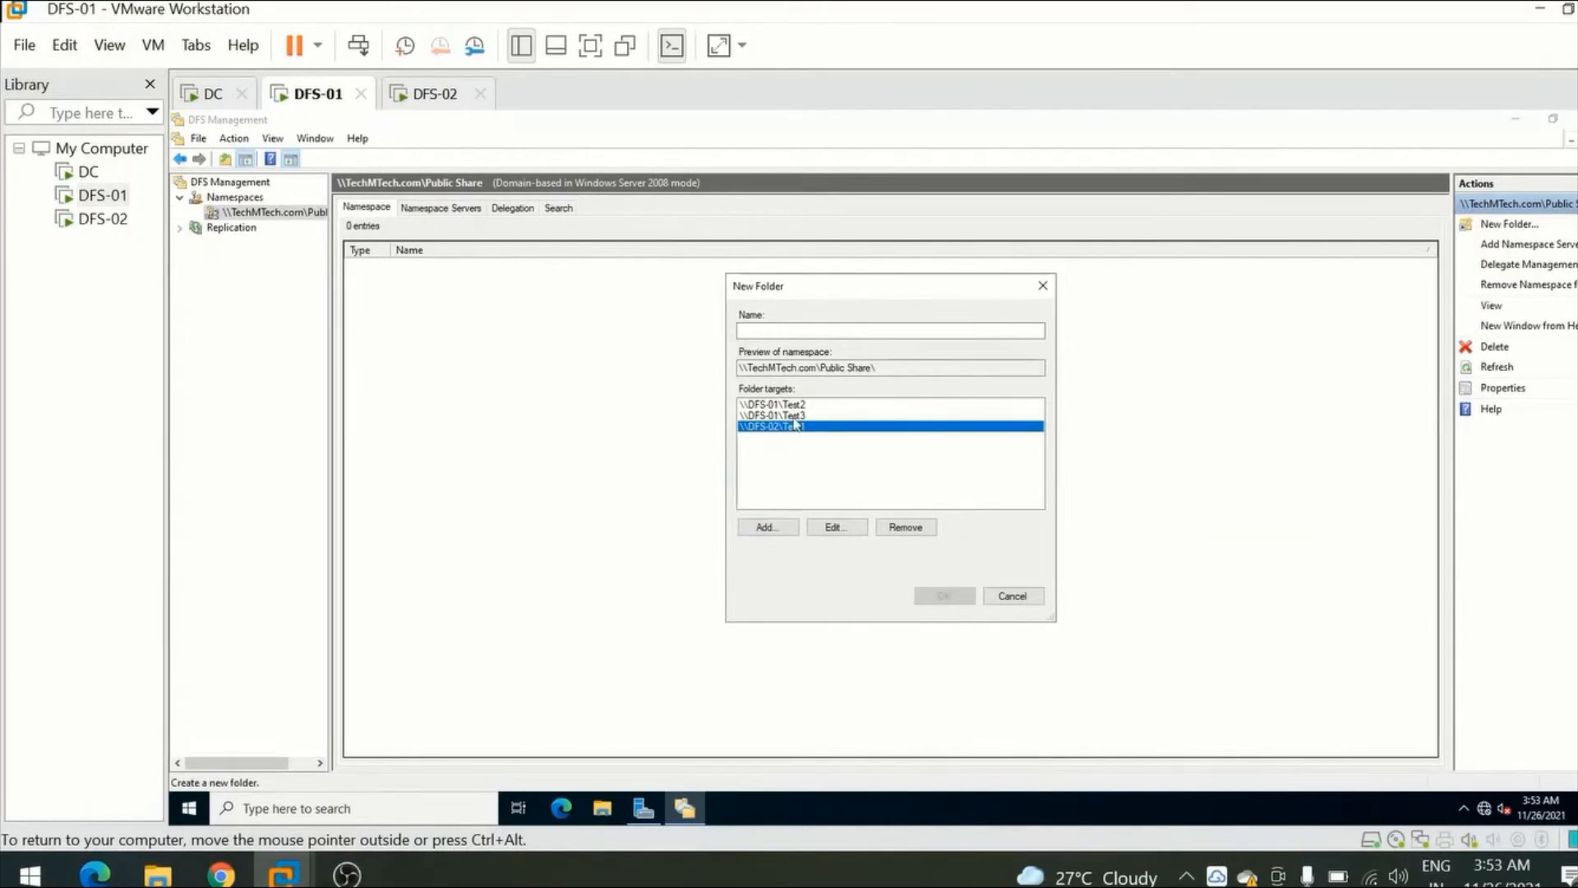
click(794, 416)
click(796, 404)
click(793, 416)
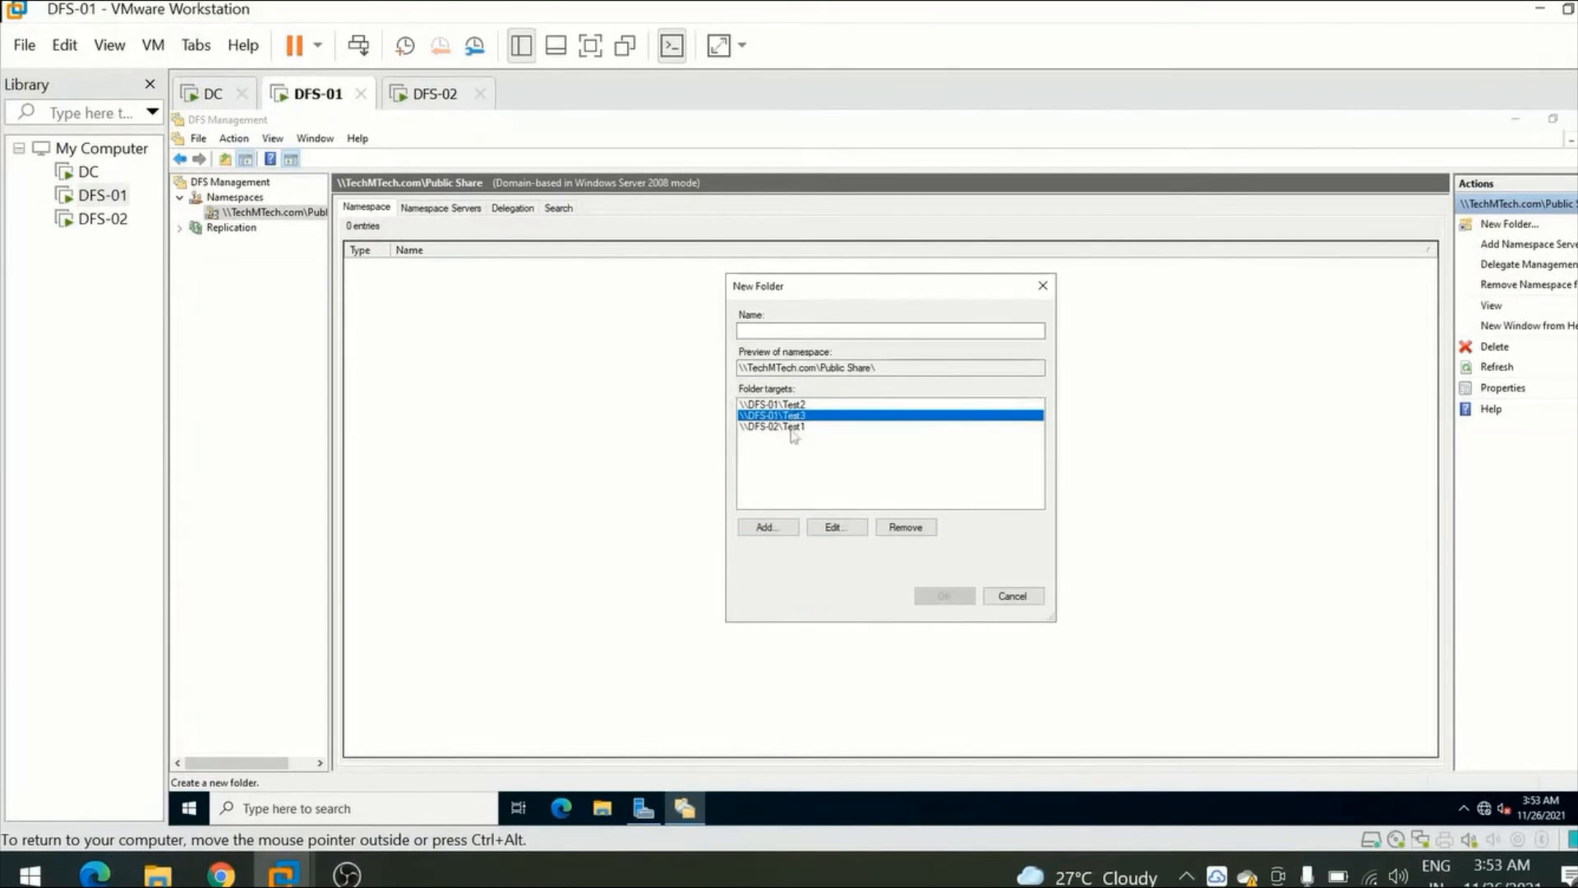
click(793, 427)
click(792, 416)
click(795, 403)
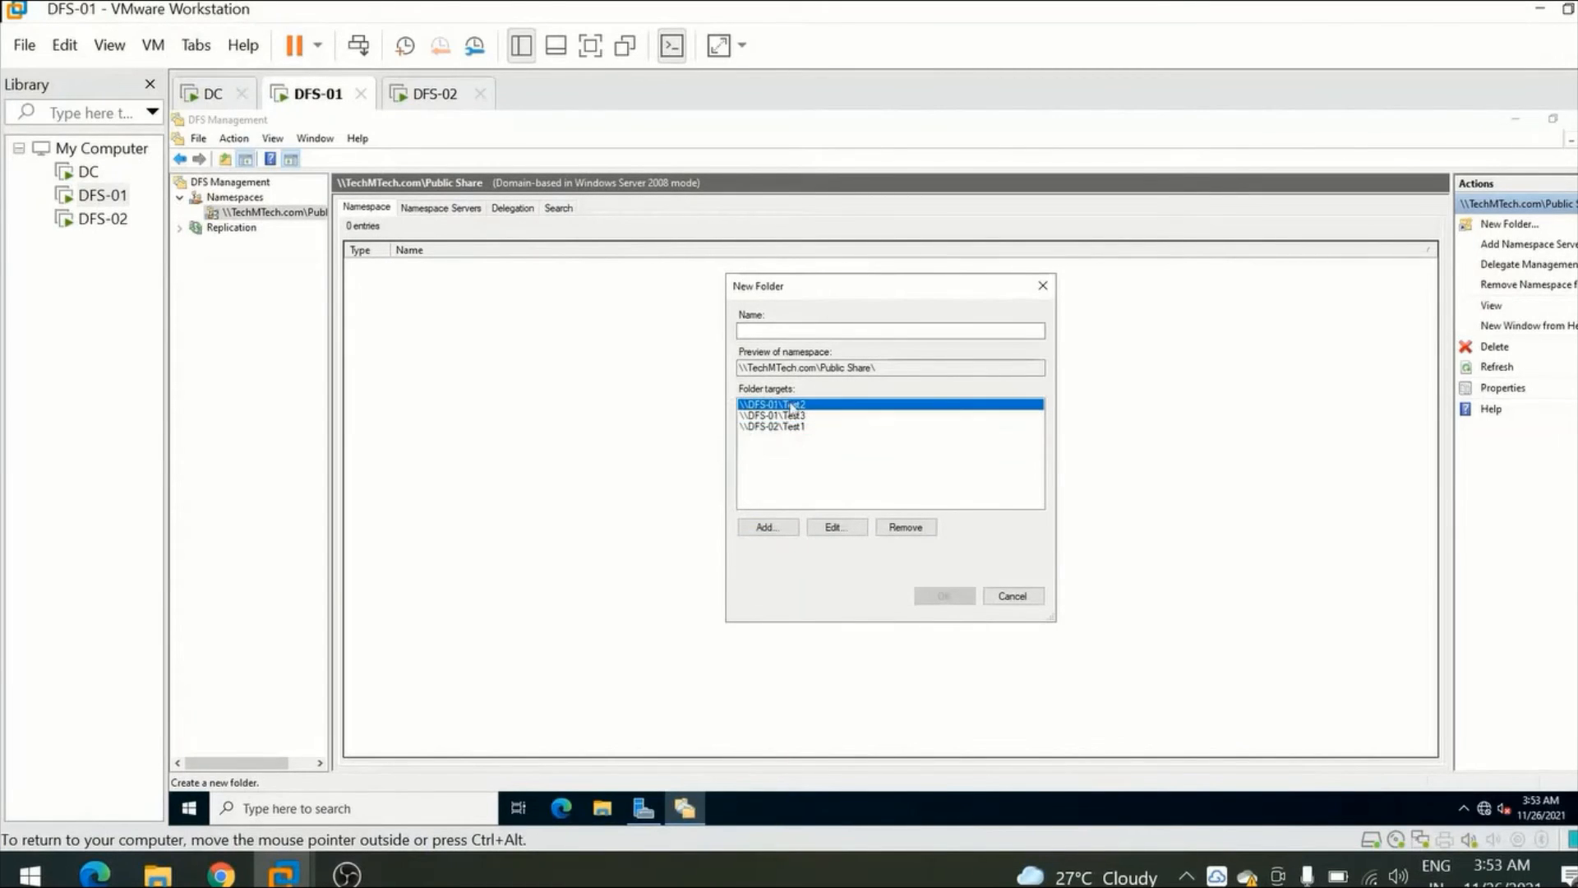
click(793, 415)
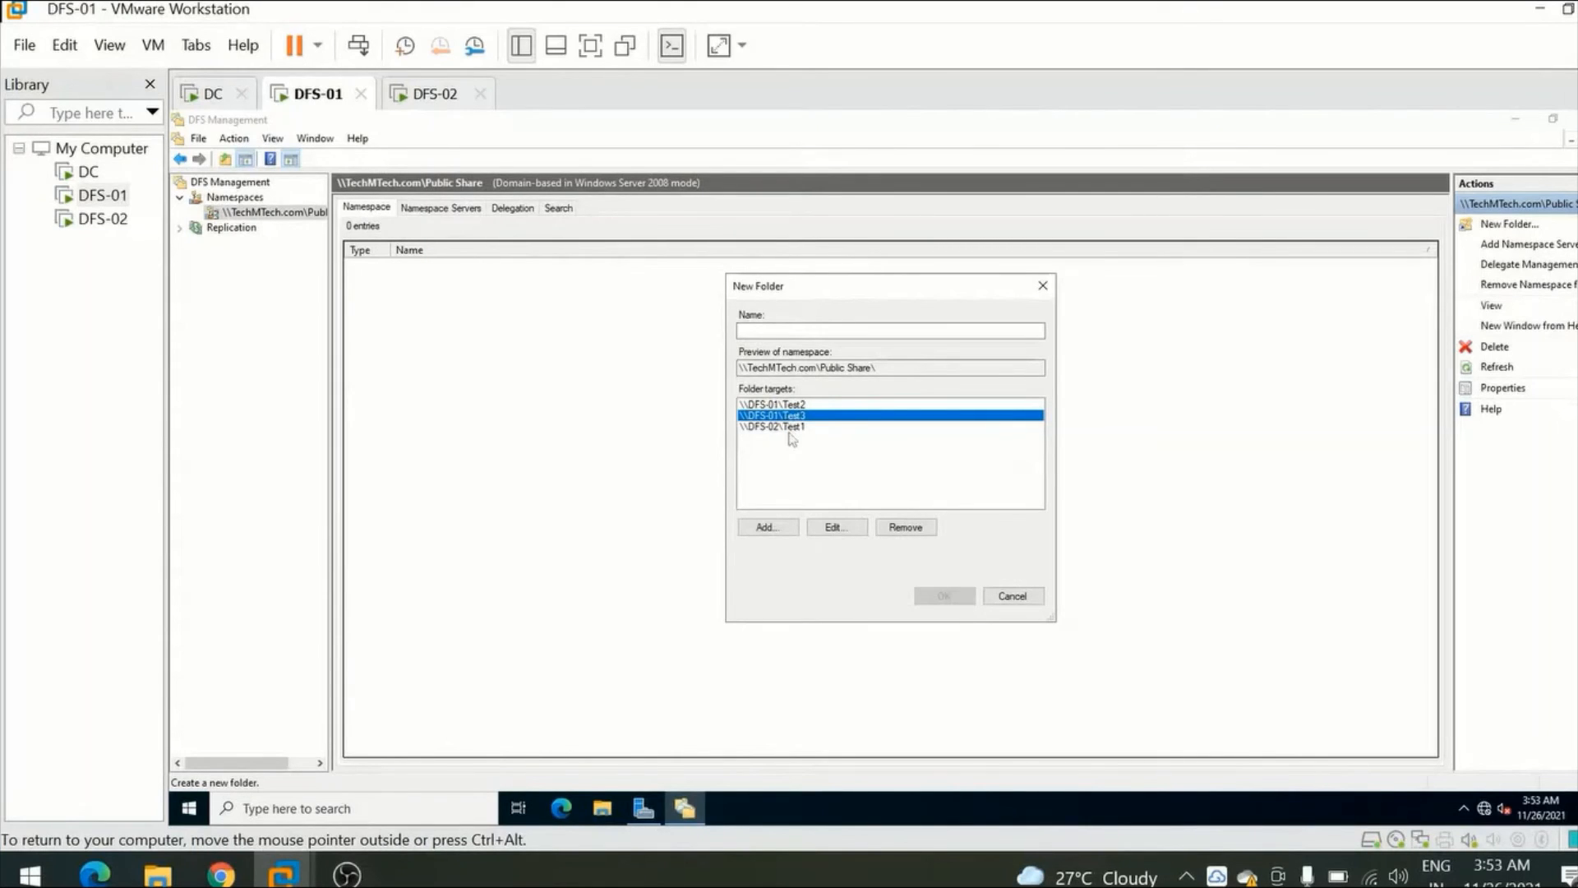
click(791, 426)
Name the new folder Public, create it in the namespace, and decline creating a replication group.
click(772, 330)
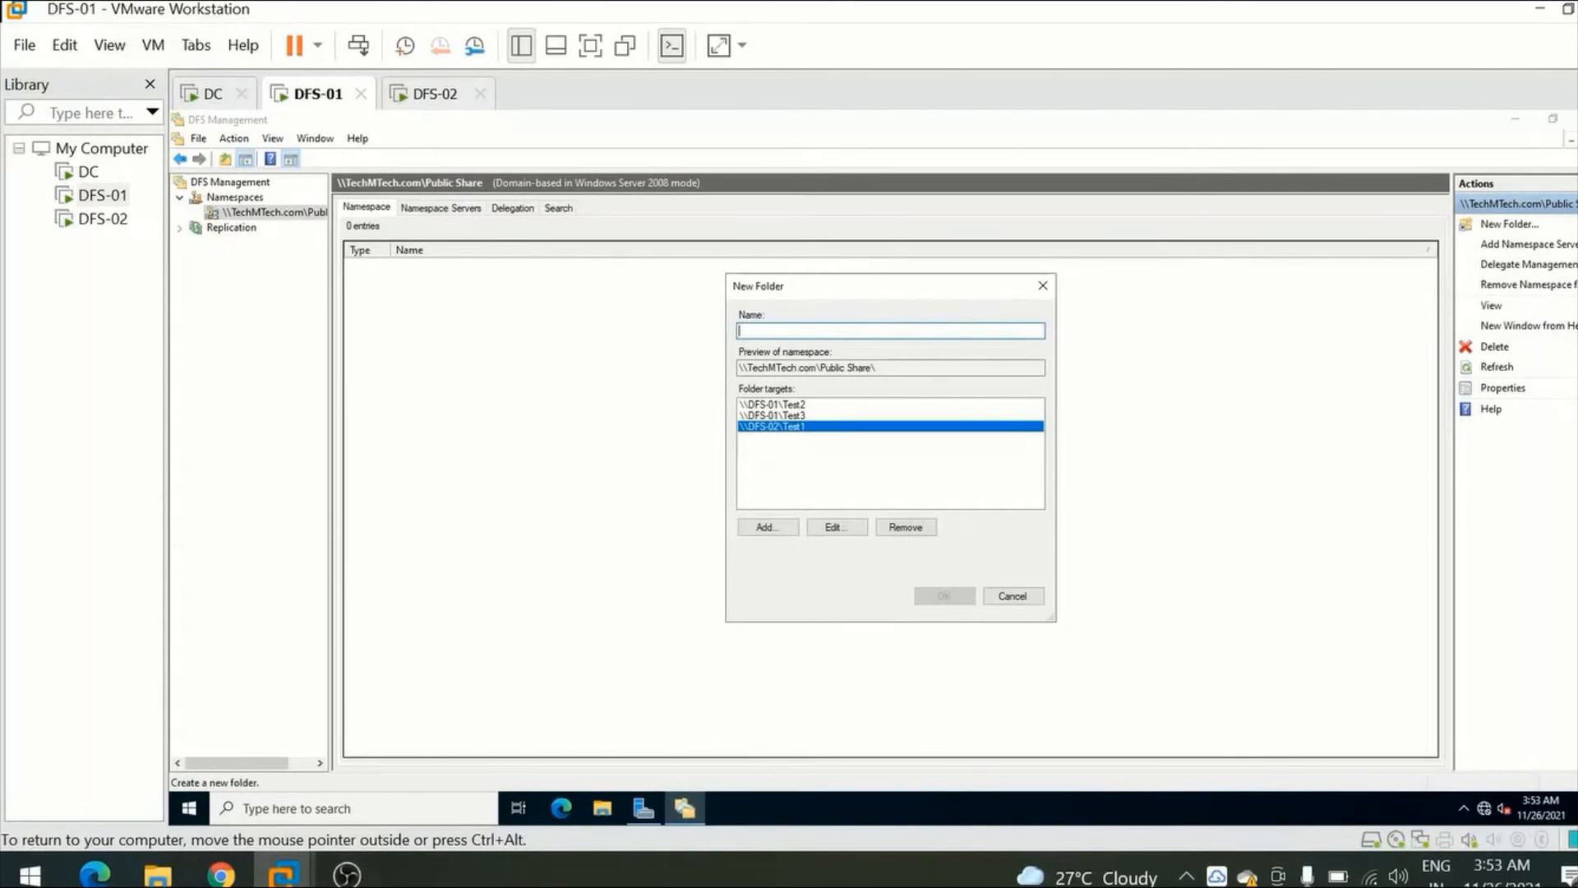
text(Public)
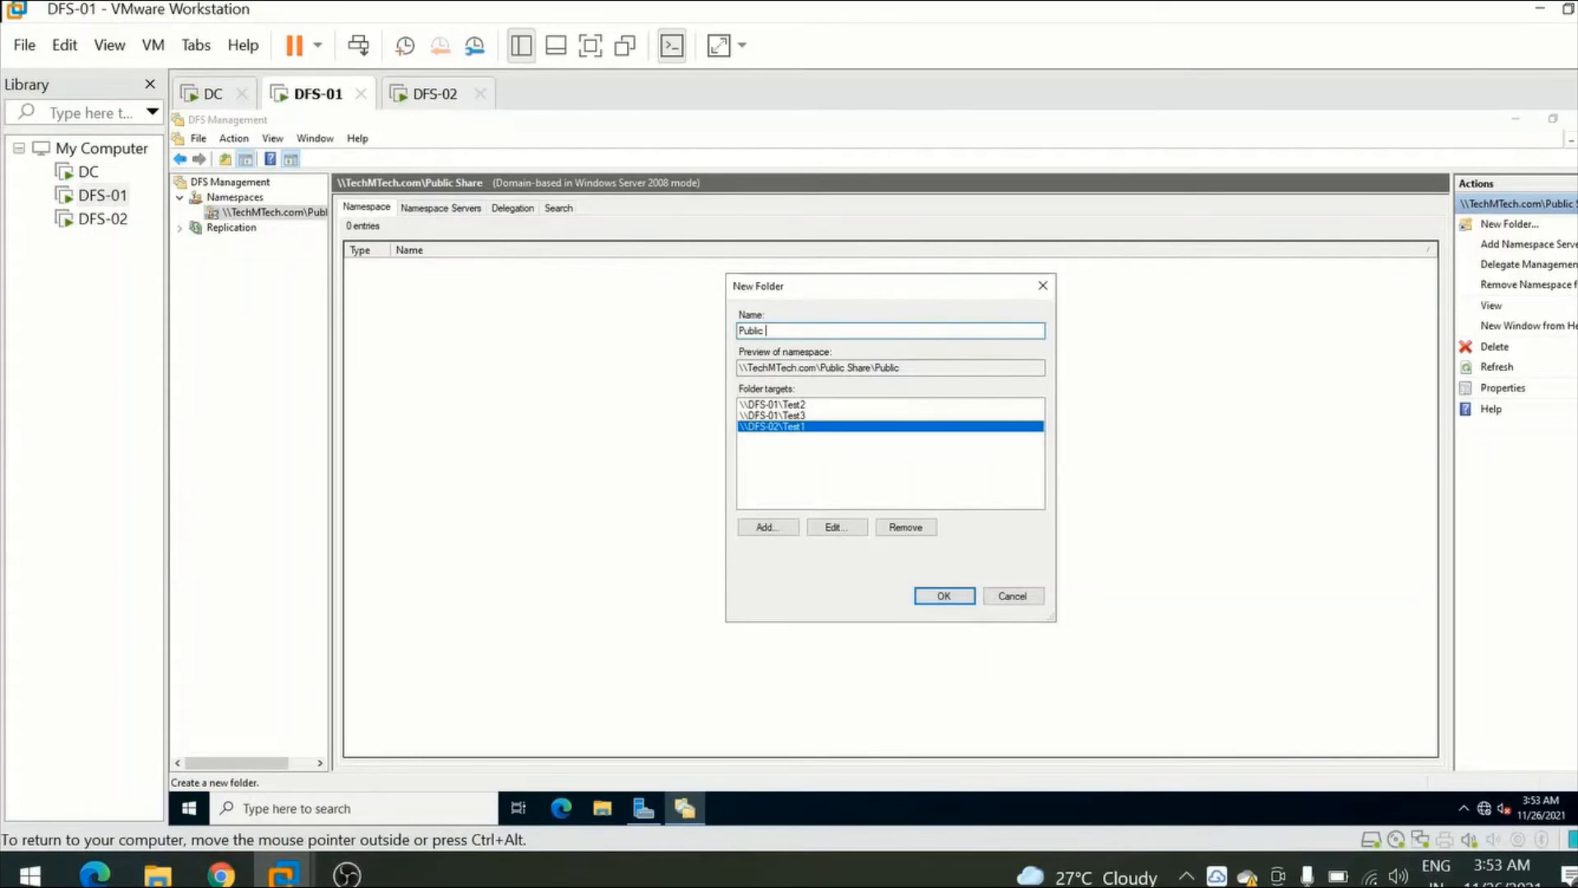
click(947, 595)
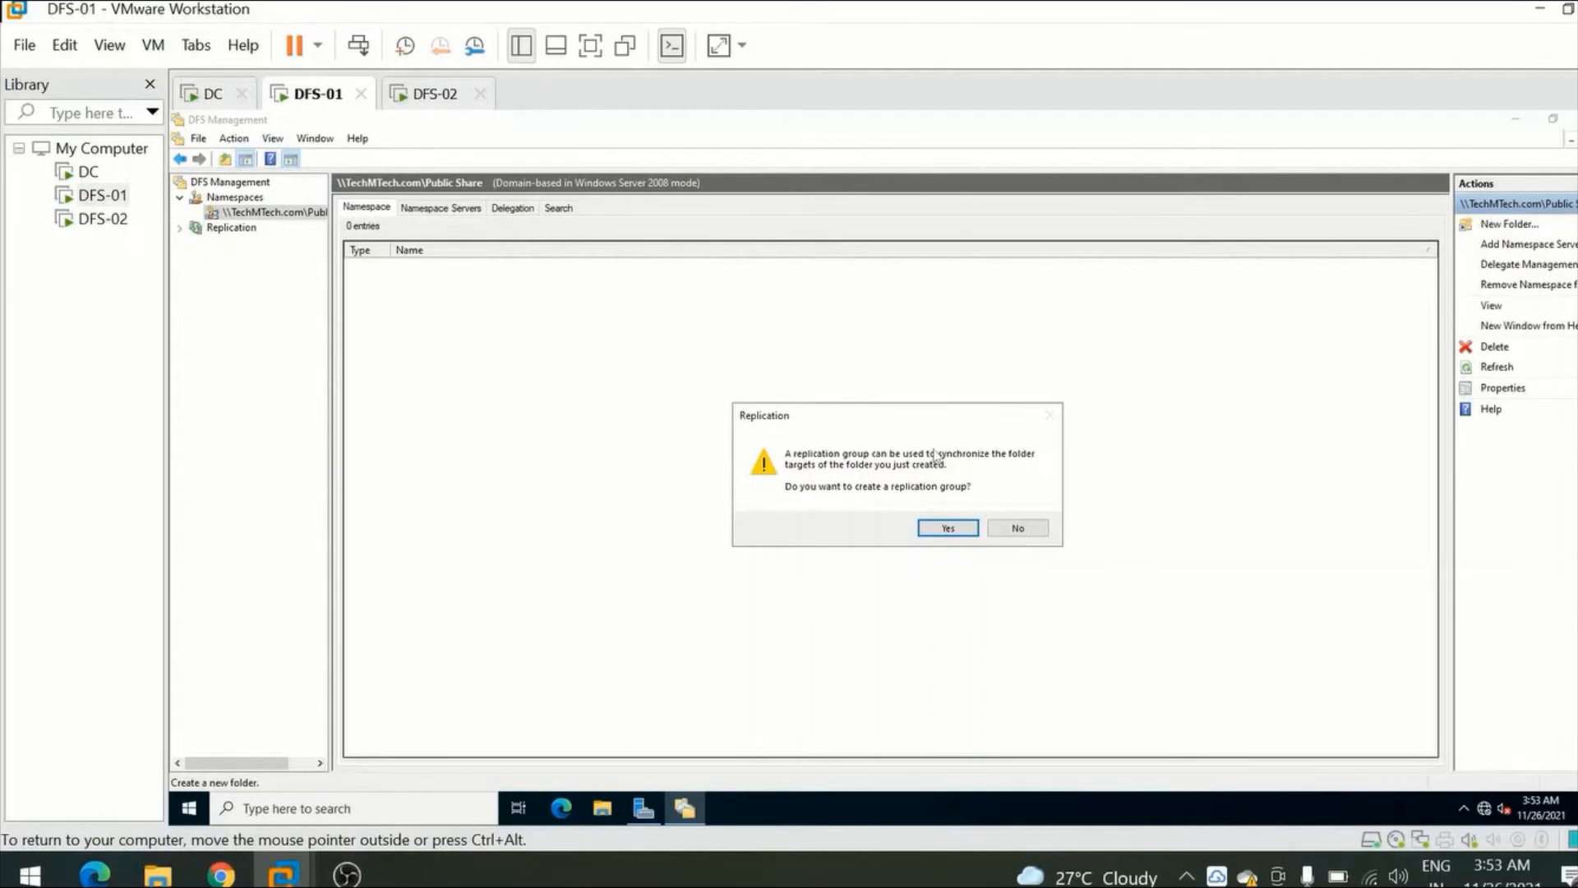
click(1024, 531)
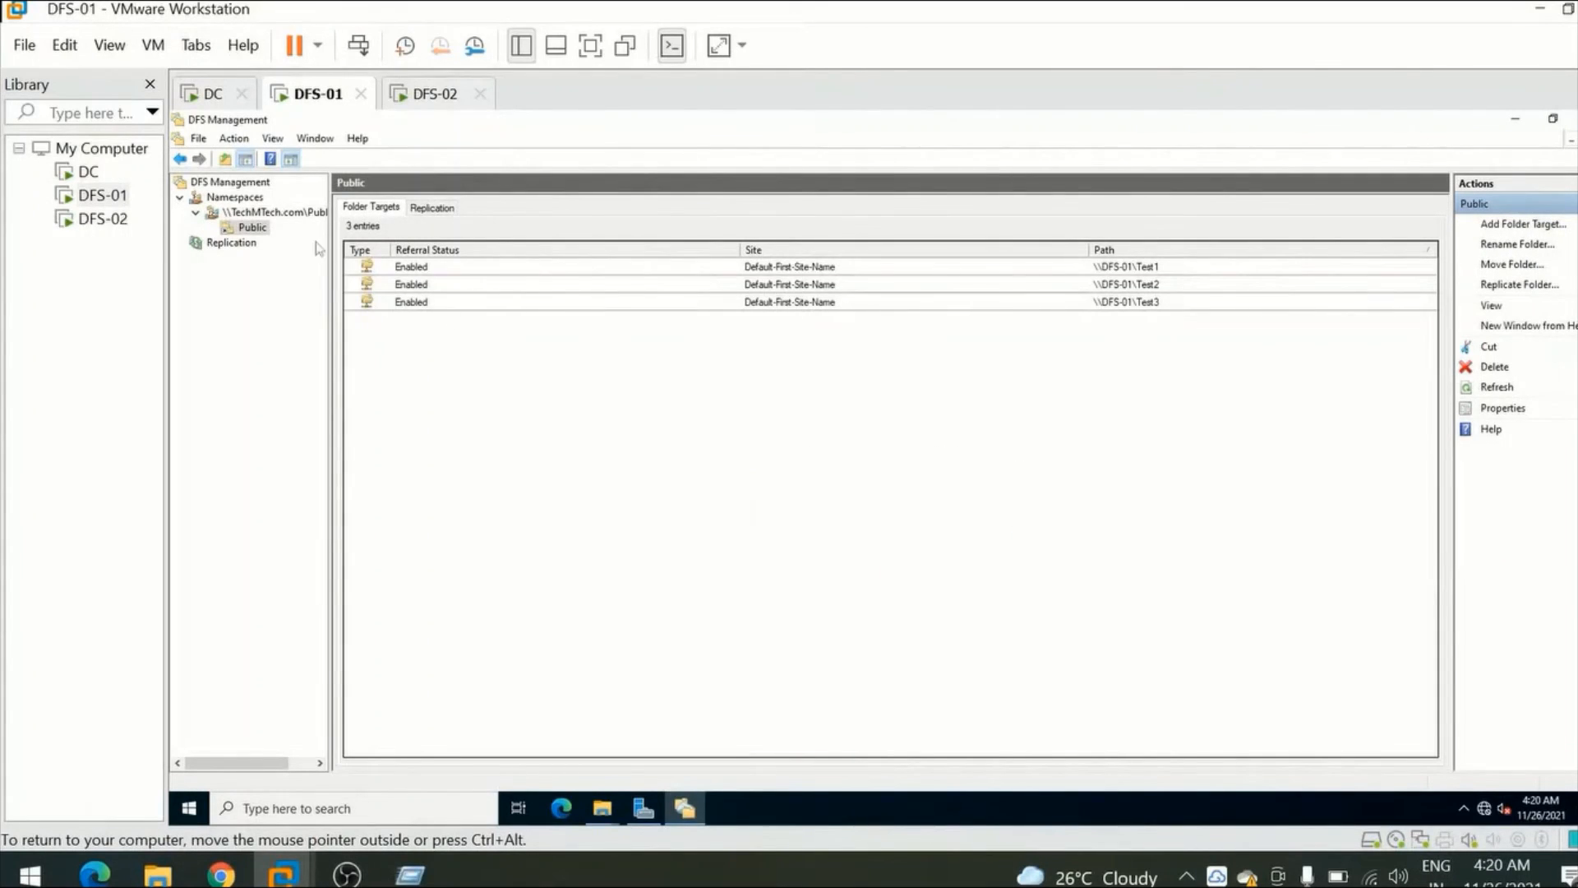
Inspect the Public folder under the Public Share namespace and go through its folder targets.
click(230, 212)
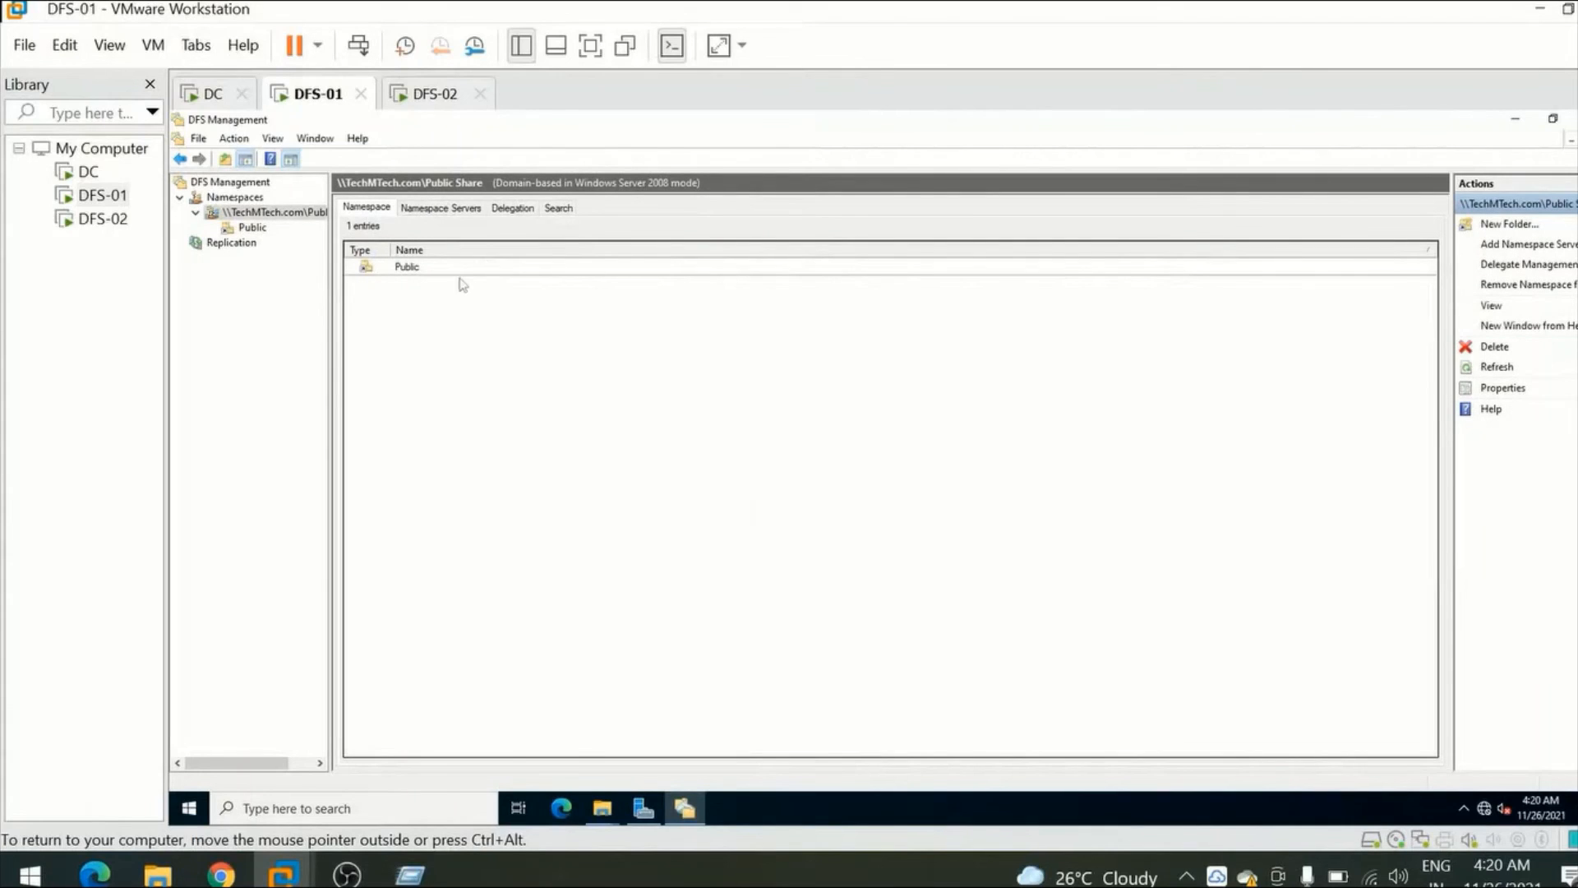
click(252, 228)
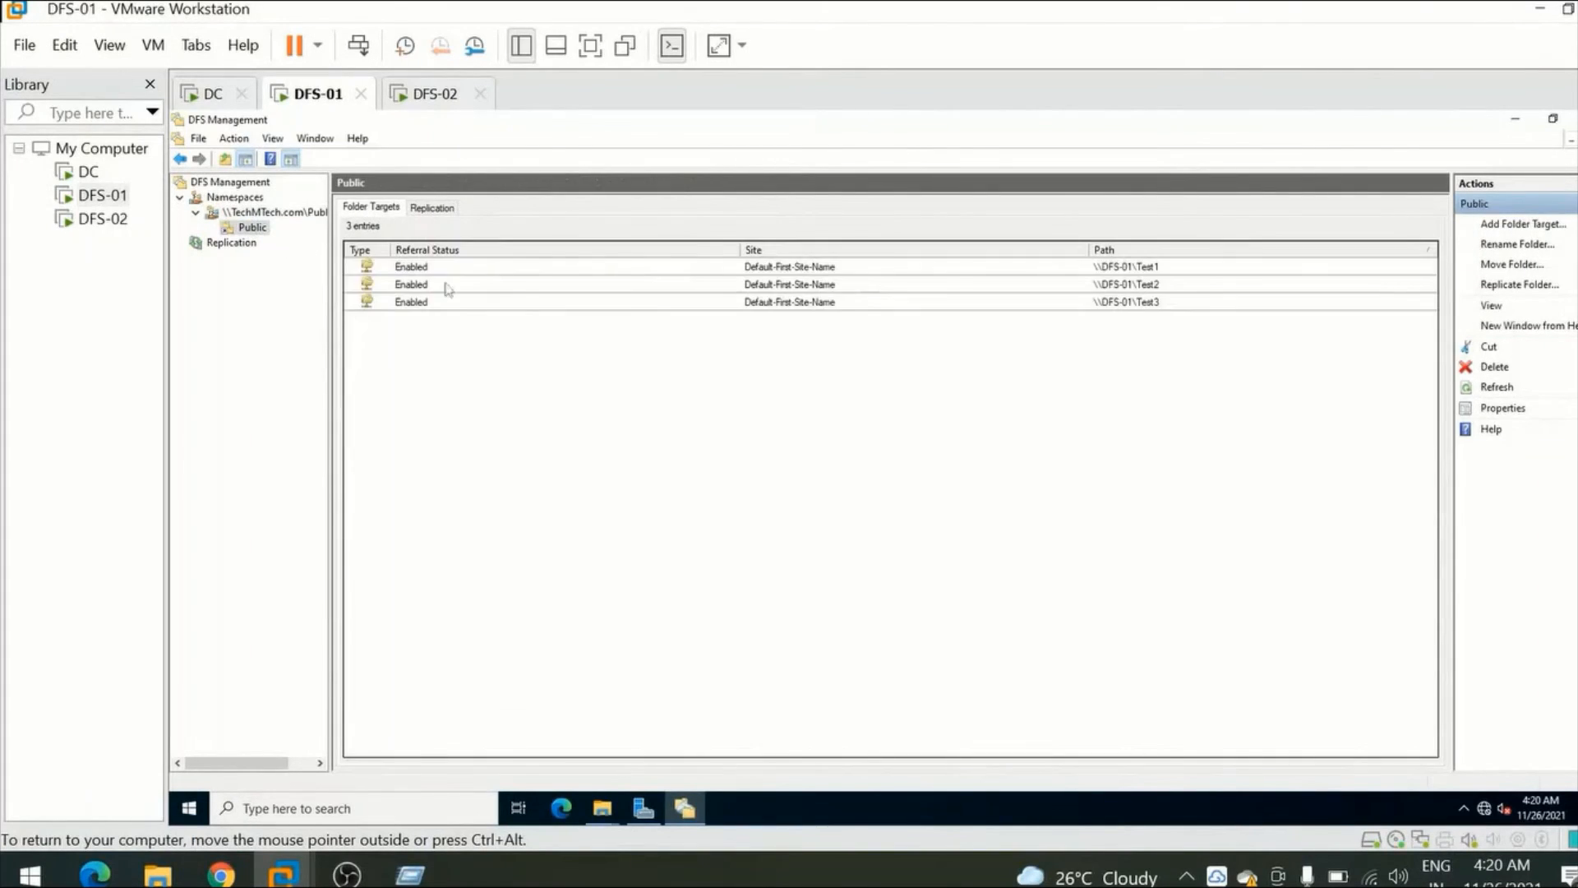
click(951, 270)
click(910, 288)
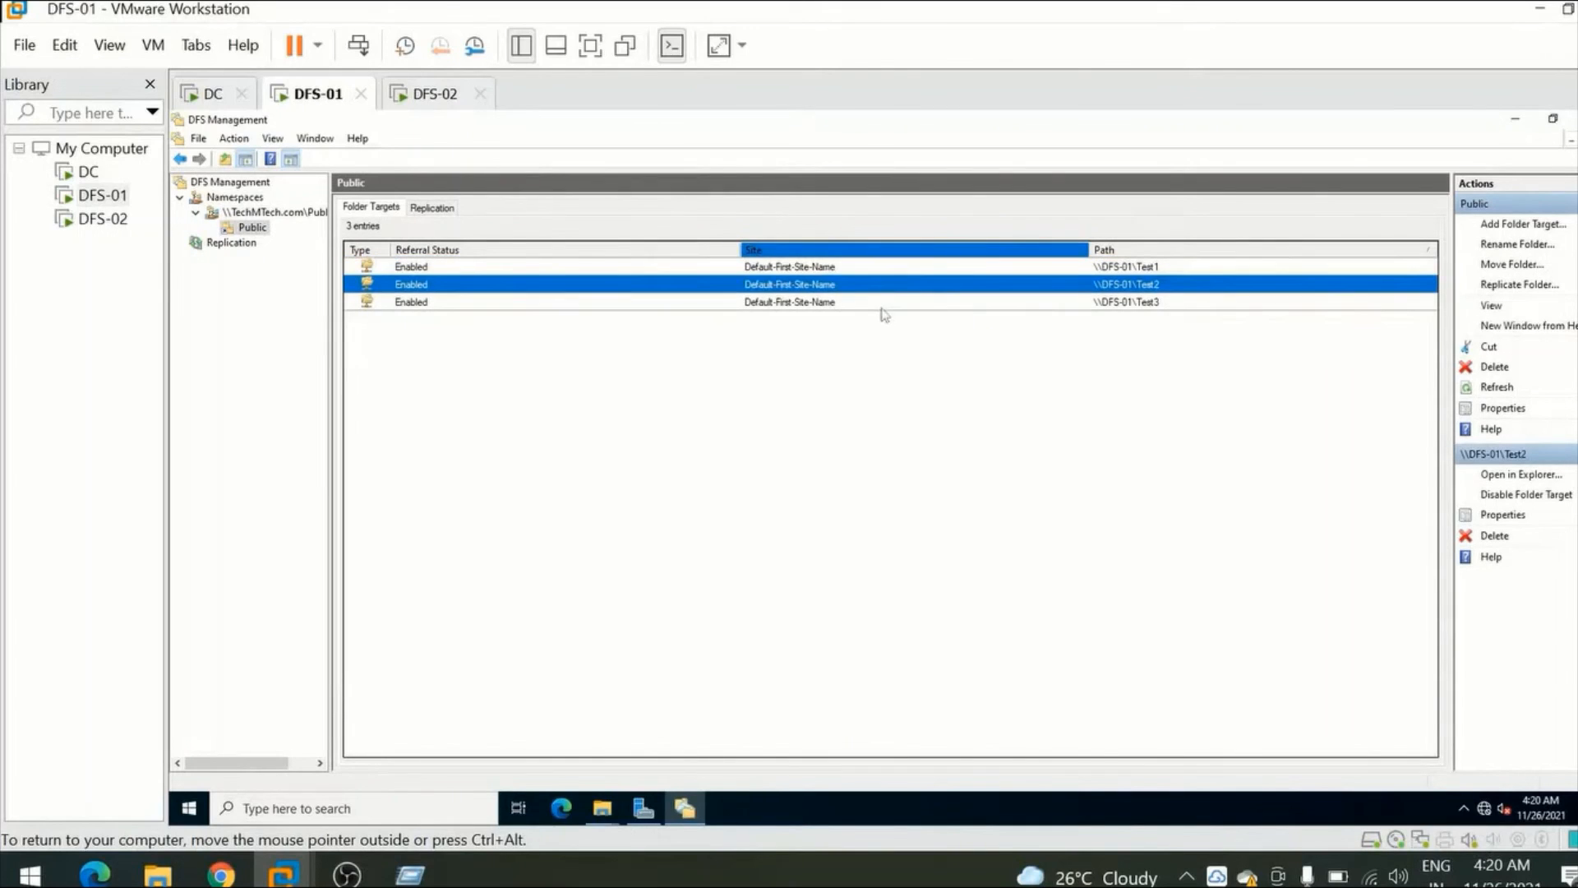
click(883, 304)
click(860, 270)
Open the \\DFS-01\Test2 folder target in File Explorer and check its network path and contents.
click(460, 286)
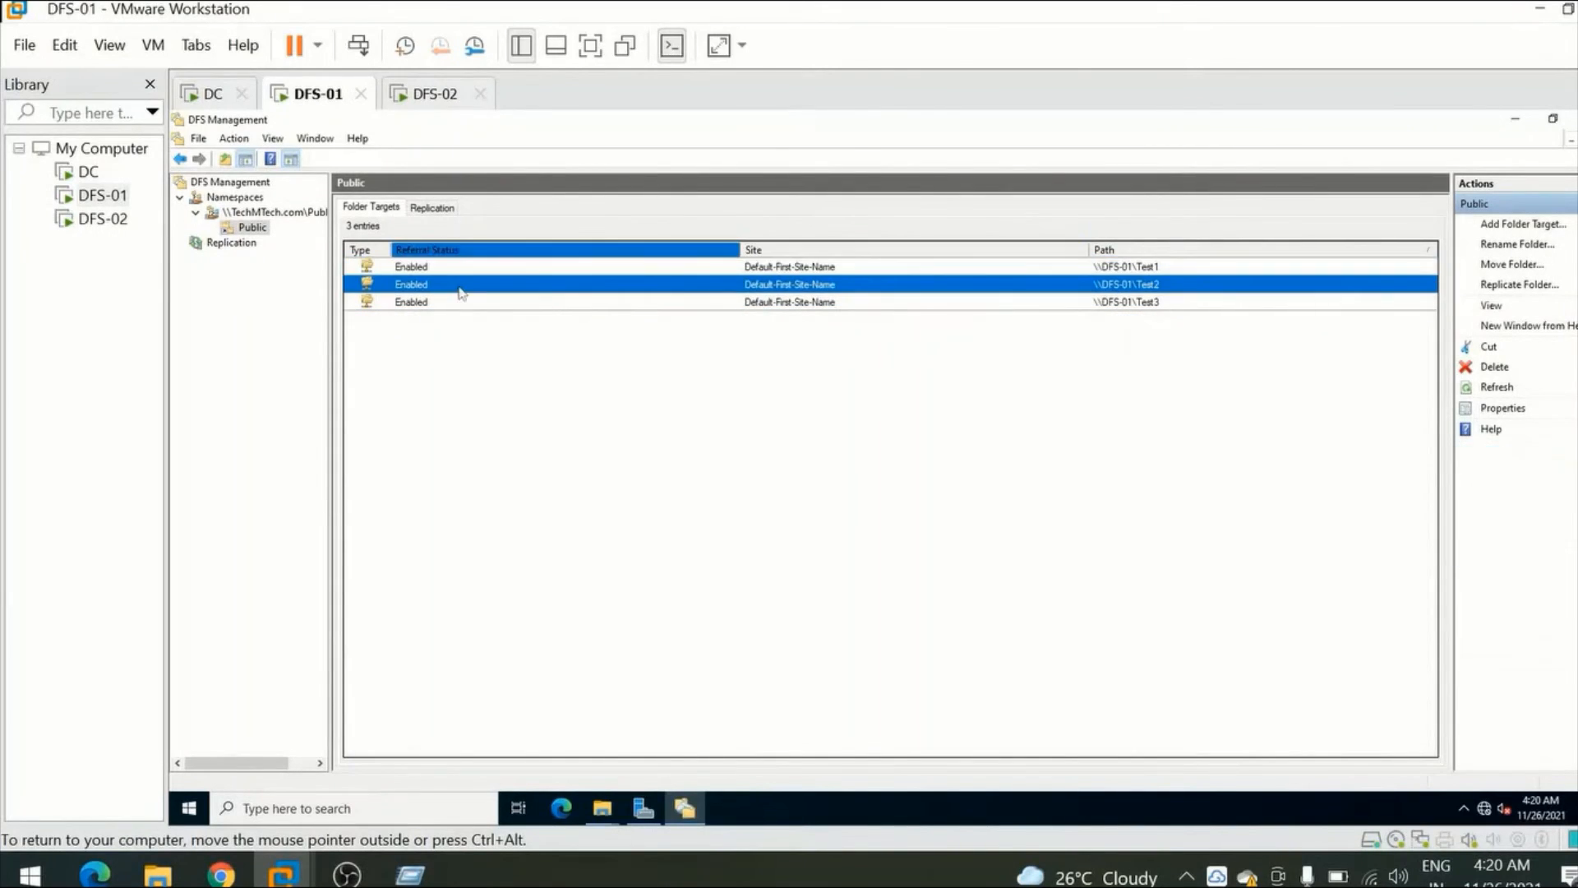
right_click(674, 287)
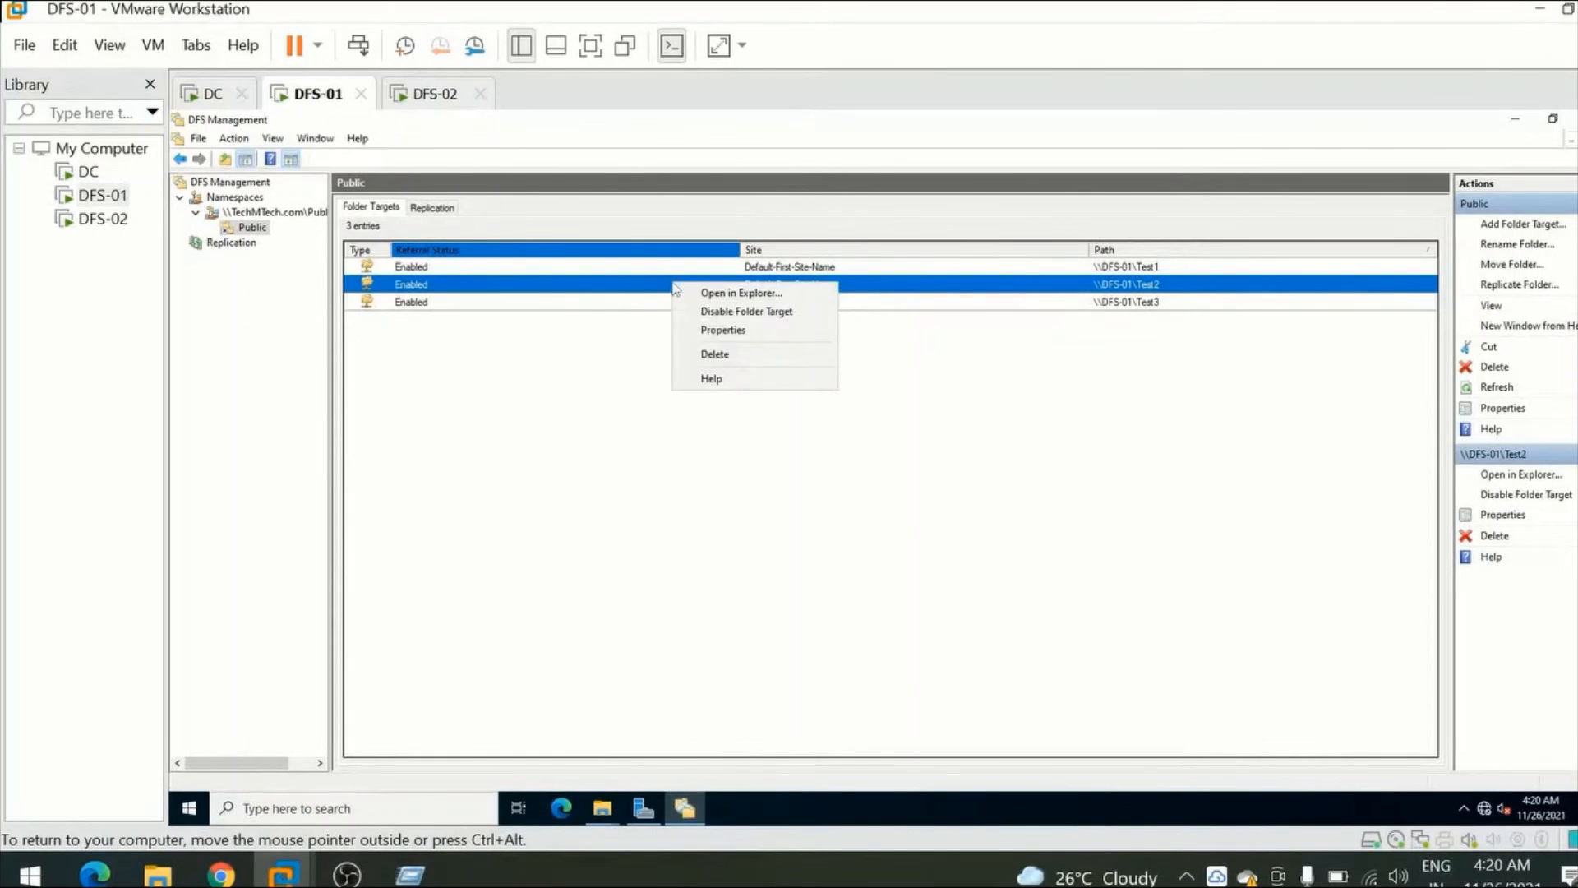
click(723, 293)
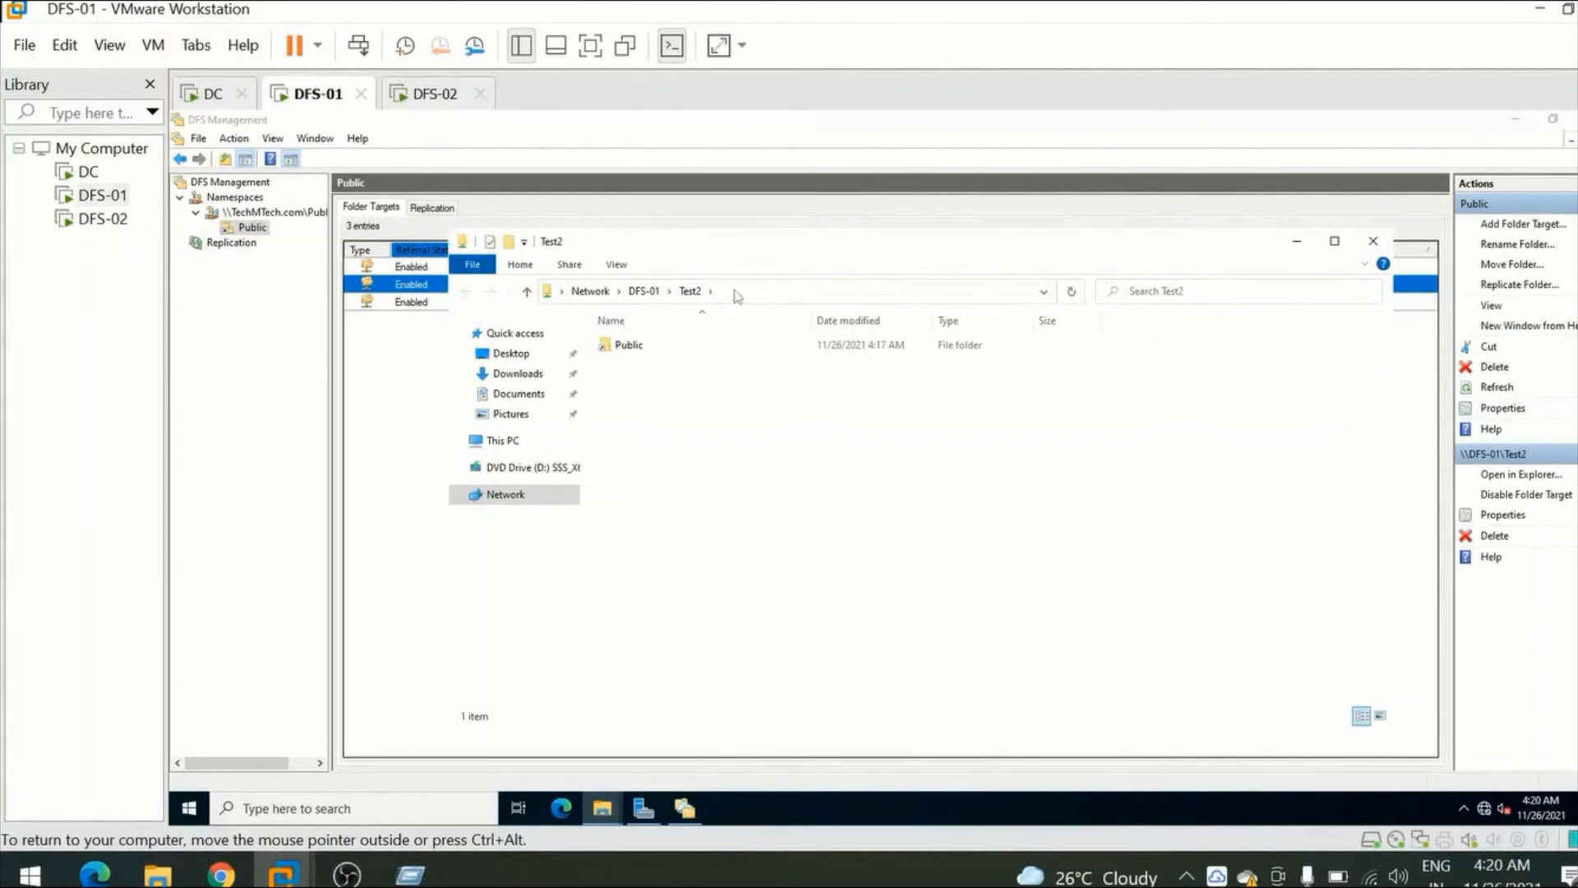
click(738, 294)
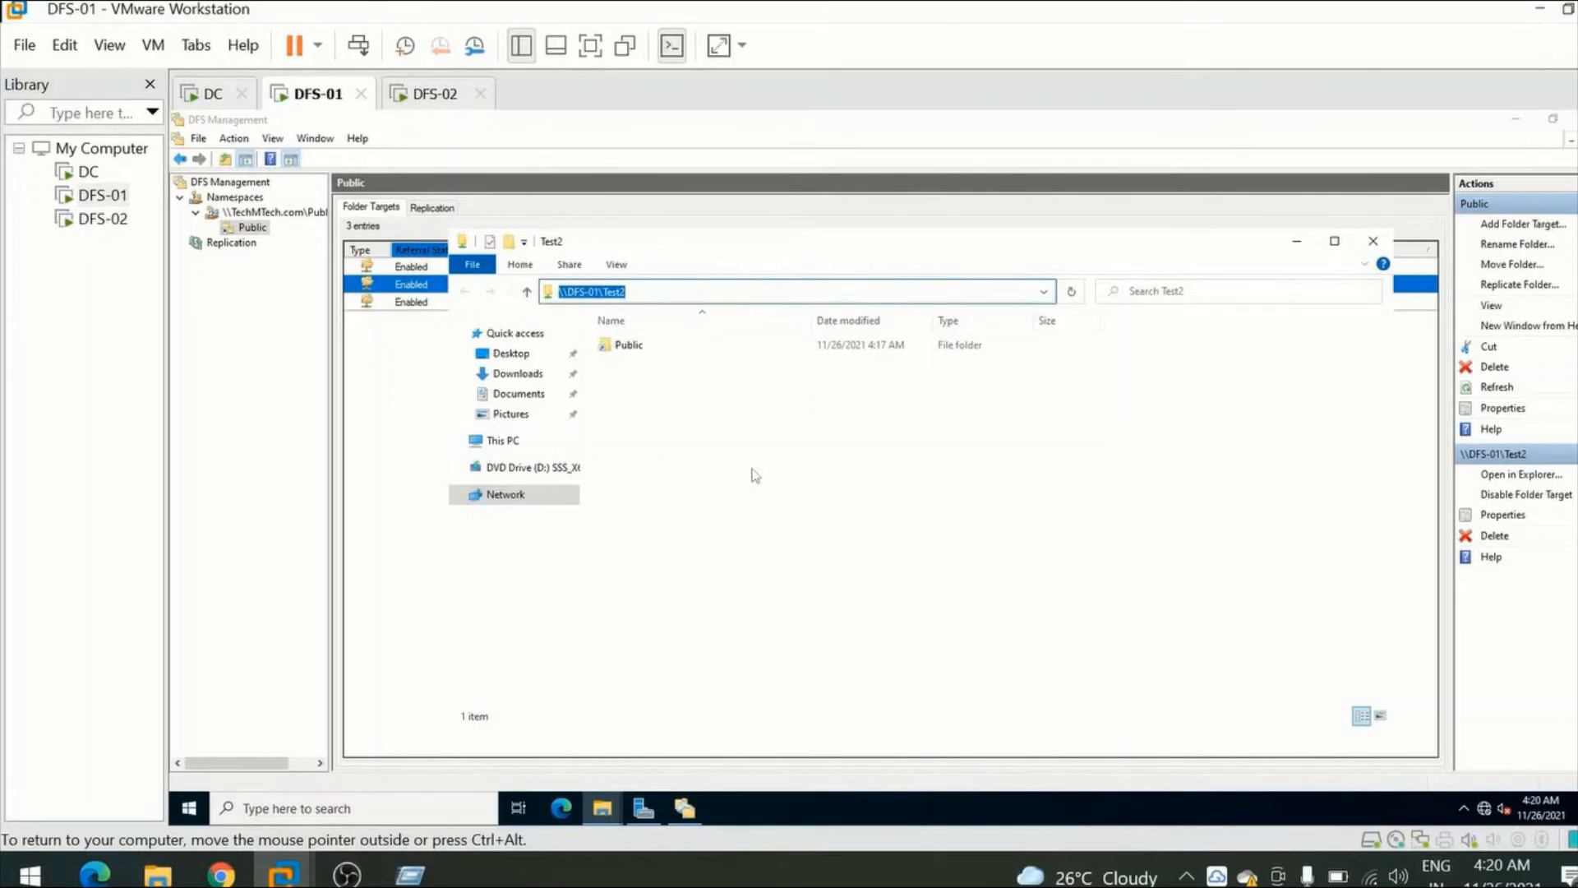
click(523, 495)
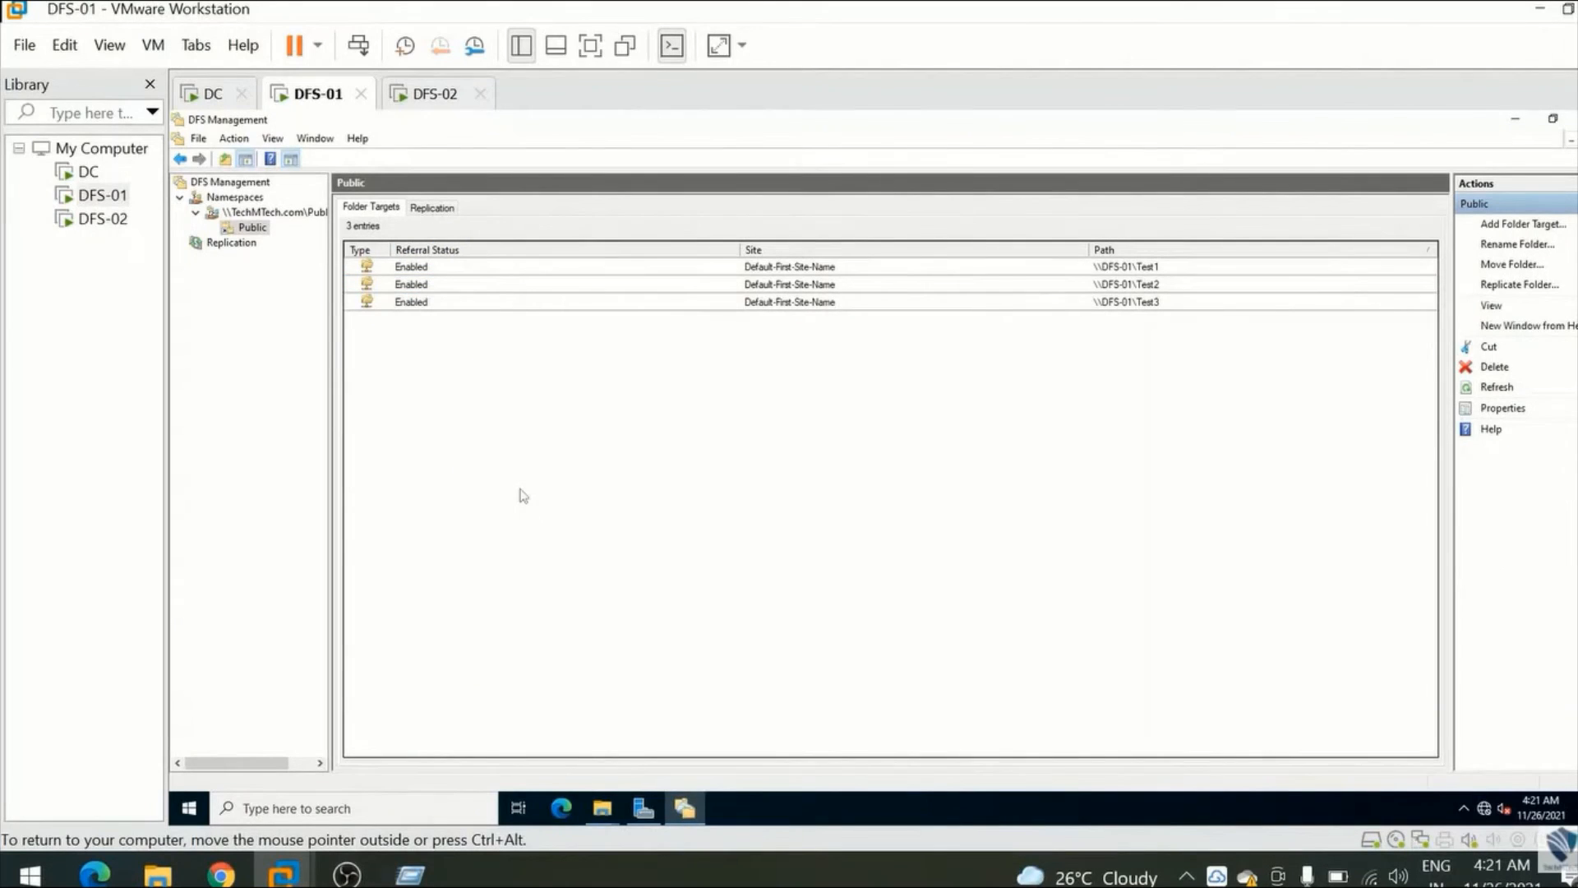